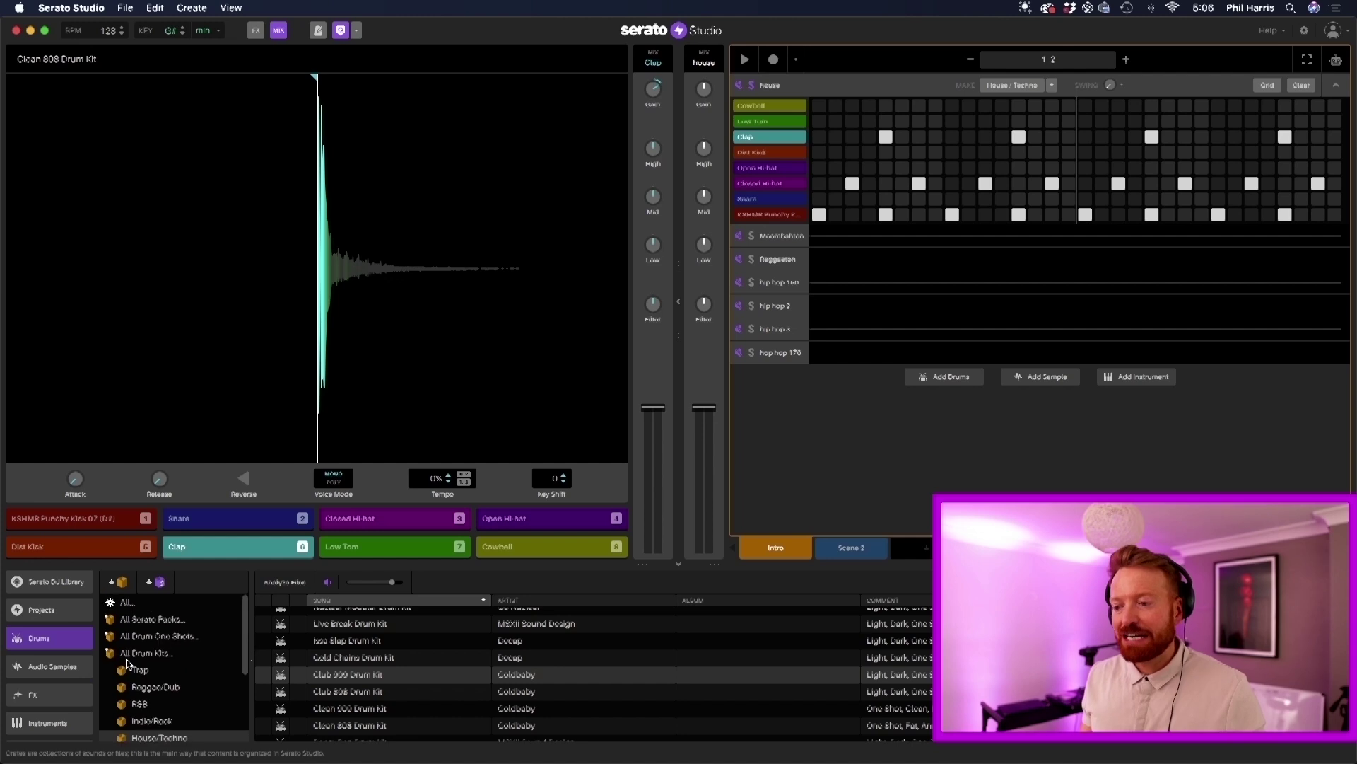
- Load the Club 909 Drum Kit from the House/Techno kits as a new deck and place kicks on the first bar's four beats
{"action": "scroll", "coordinate": [118, 659], "scroll_direction": "down", "scroll_amount": 3}
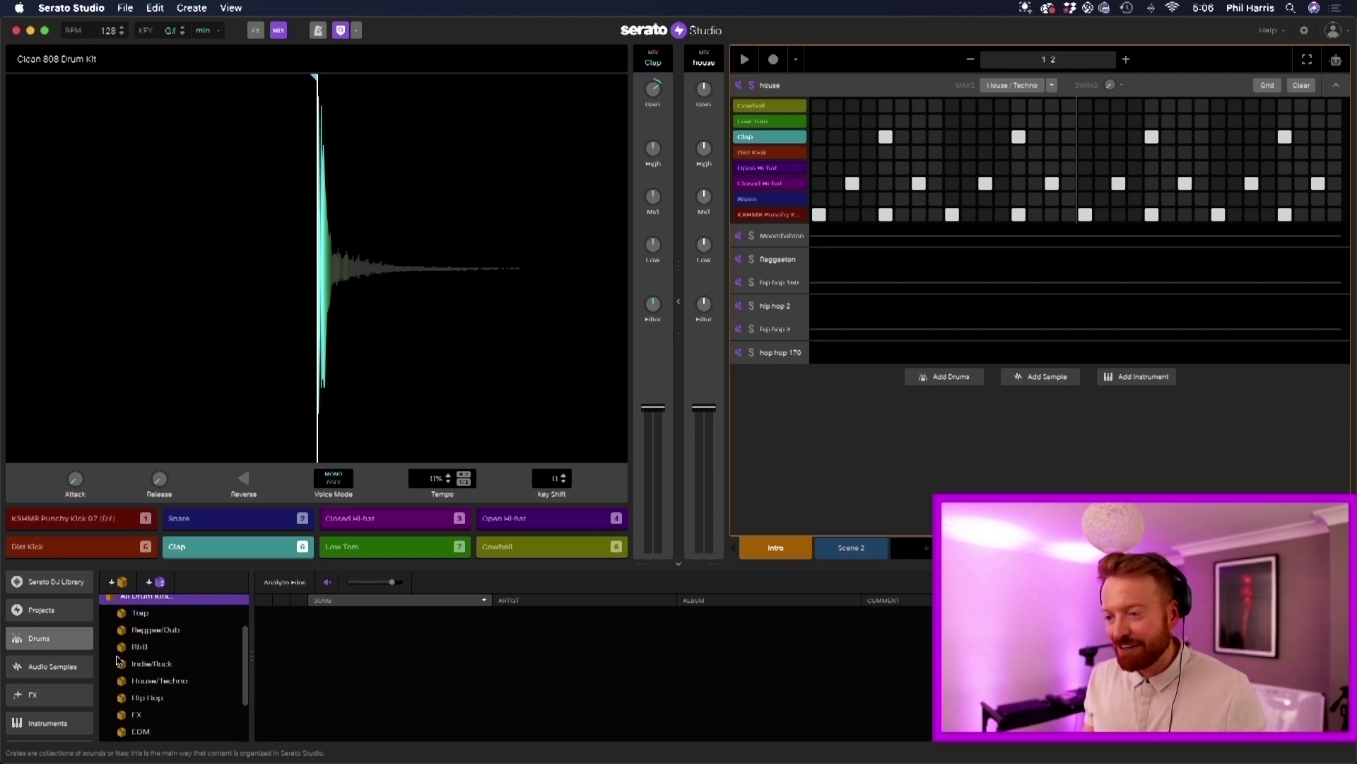
{"action": "left_click", "coordinate": [159, 681]}
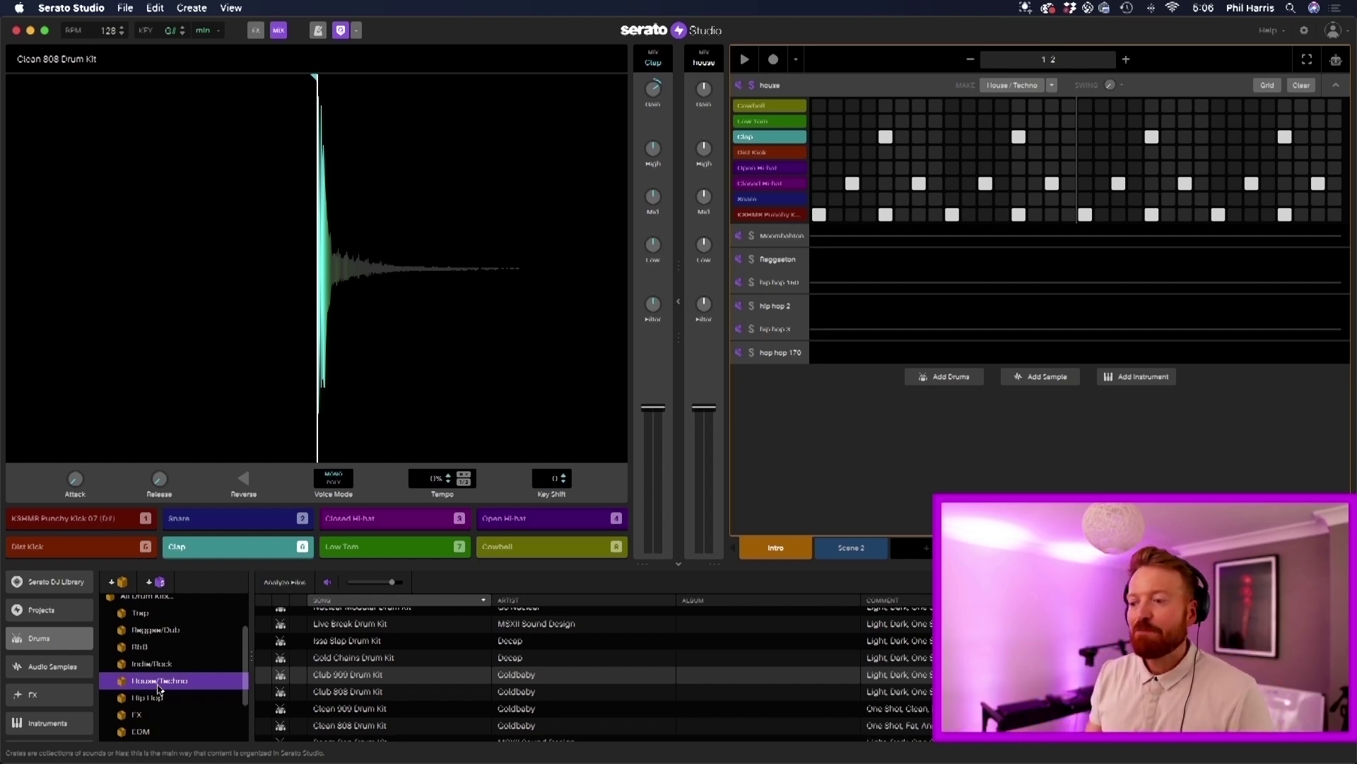
{"action": "scroll", "coordinate": [357, 690], "scroll_direction": "down", "scroll_amount": 1}
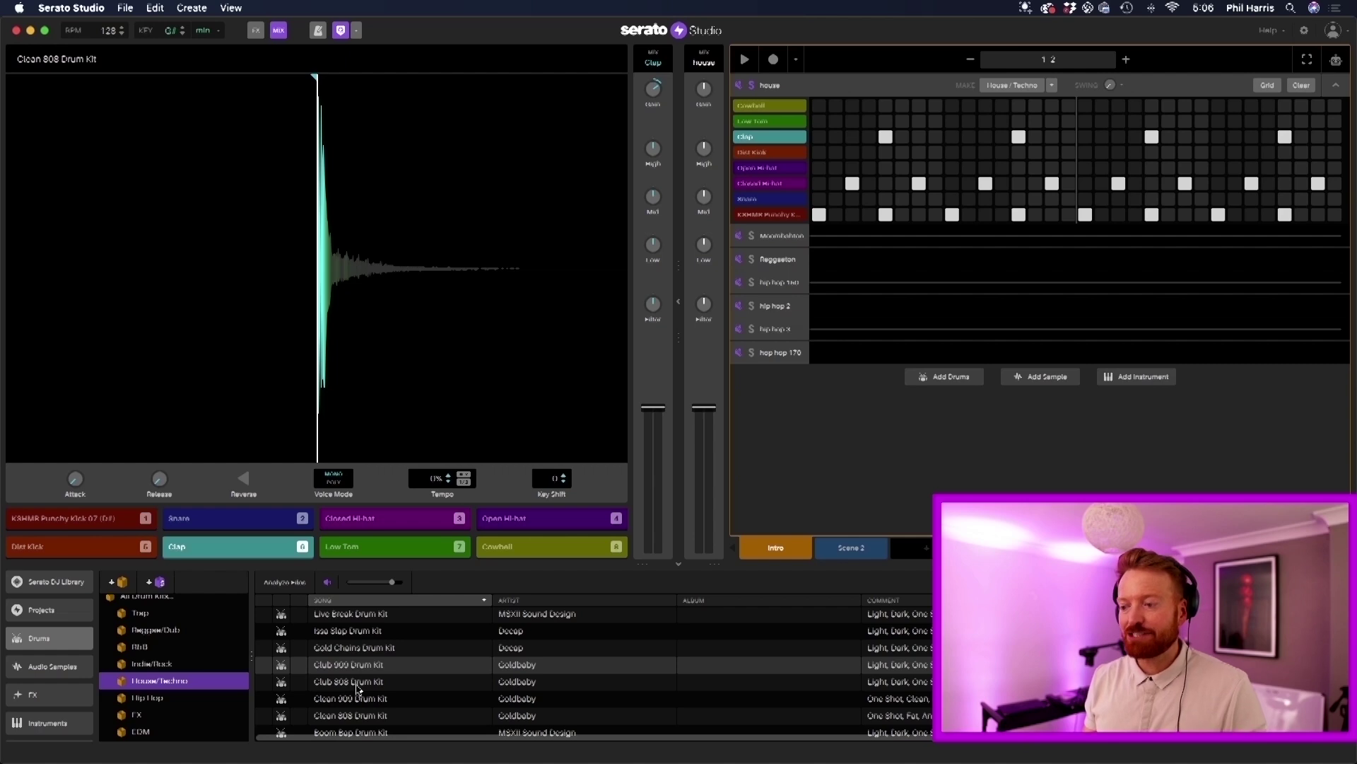
{"action": "left_click_drag", "start_coordinate": [353, 666], "coordinate": [1021, 388]}
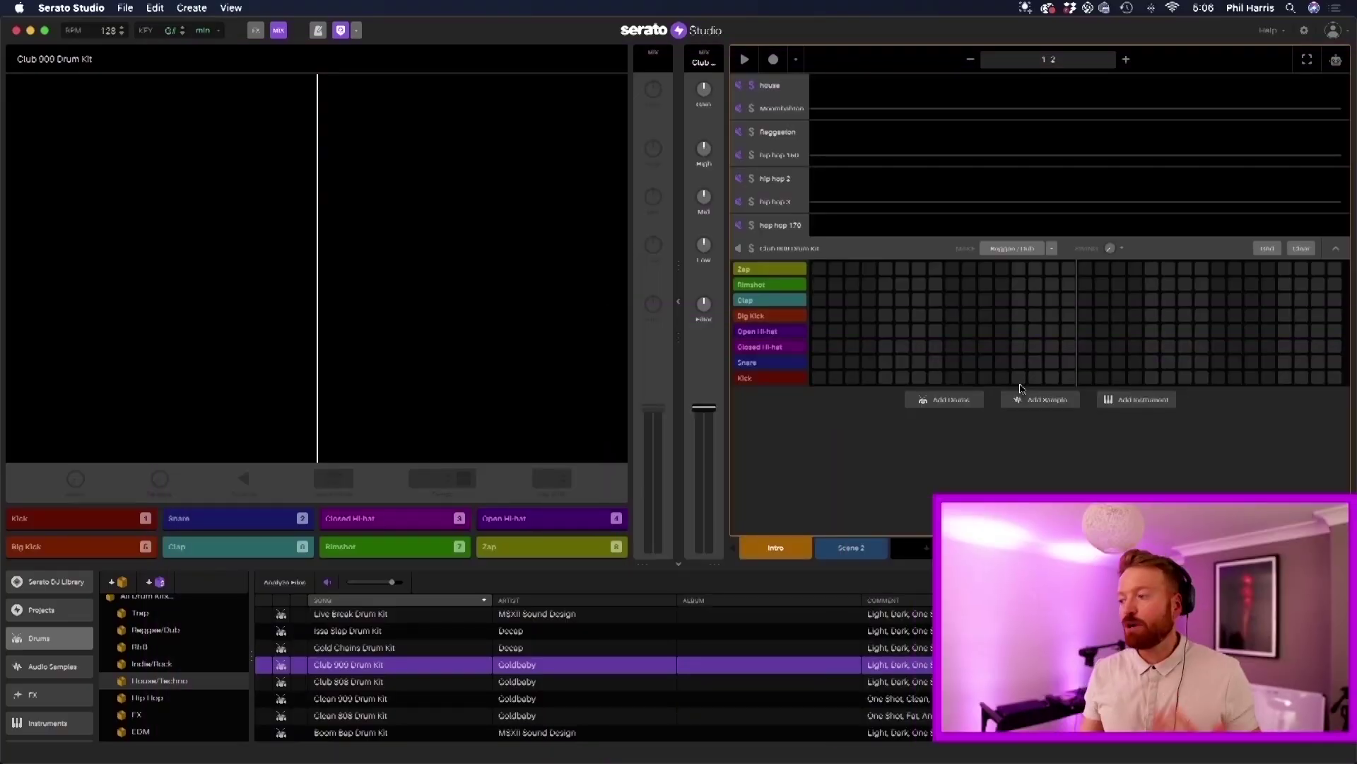
{"action": "left_click", "coordinate": [887, 381]}
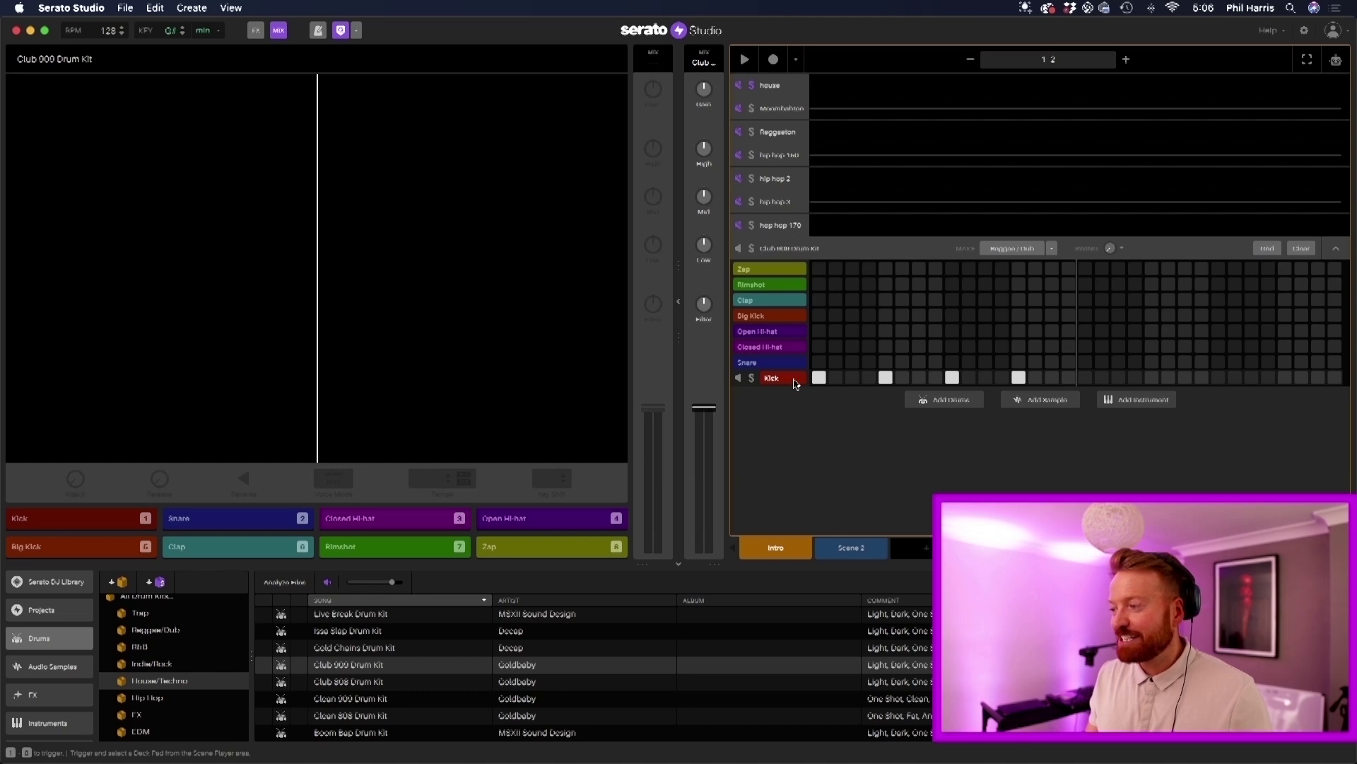
- Audition the kick, snare, closed hi-hat and open hi-hat sounds of the Club 909 Drum Kit
{"action": "left_click", "coordinate": [774, 377]}
{"action": "left_click", "coordinate": [774, 364]}
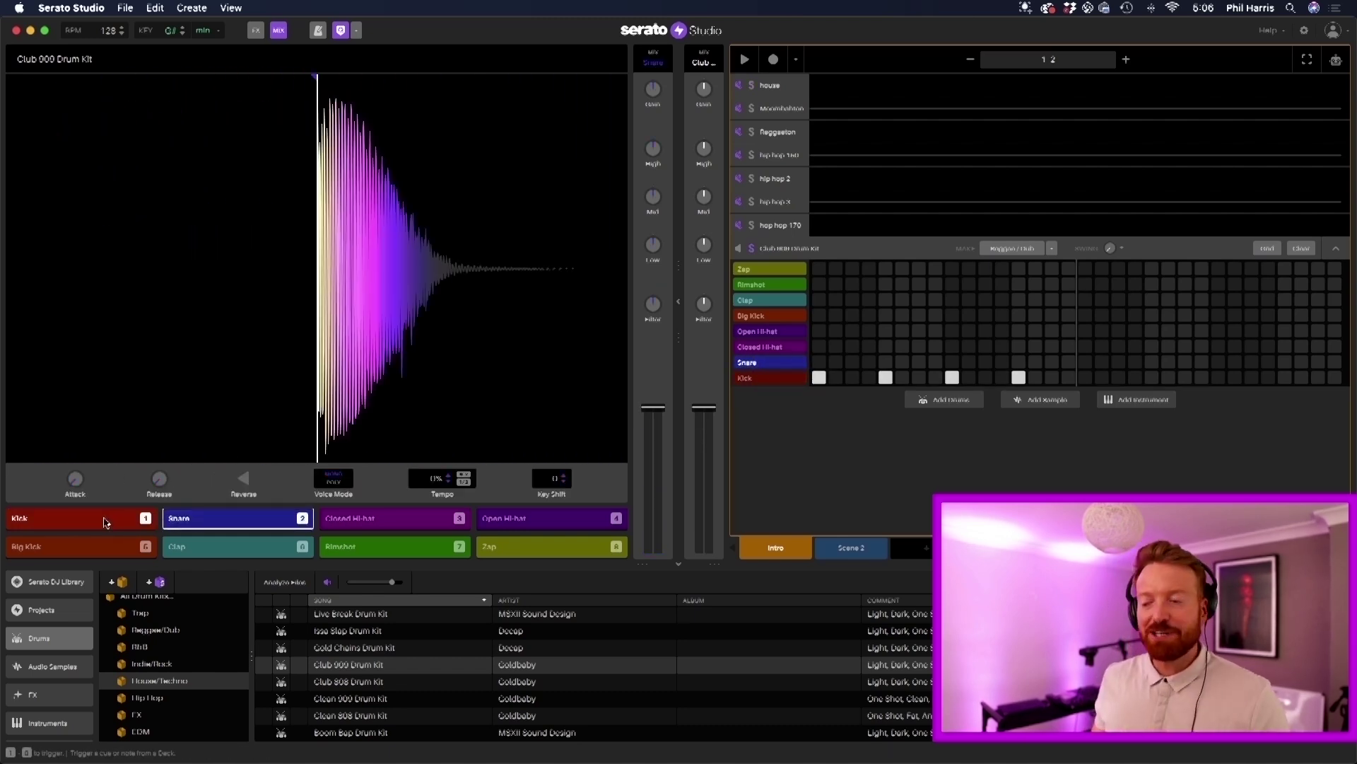
{"action": "left_click", "coordinate": [105, 523]}
{"action": "key", "text": "2"}
{"action": "key", "text": "3"}
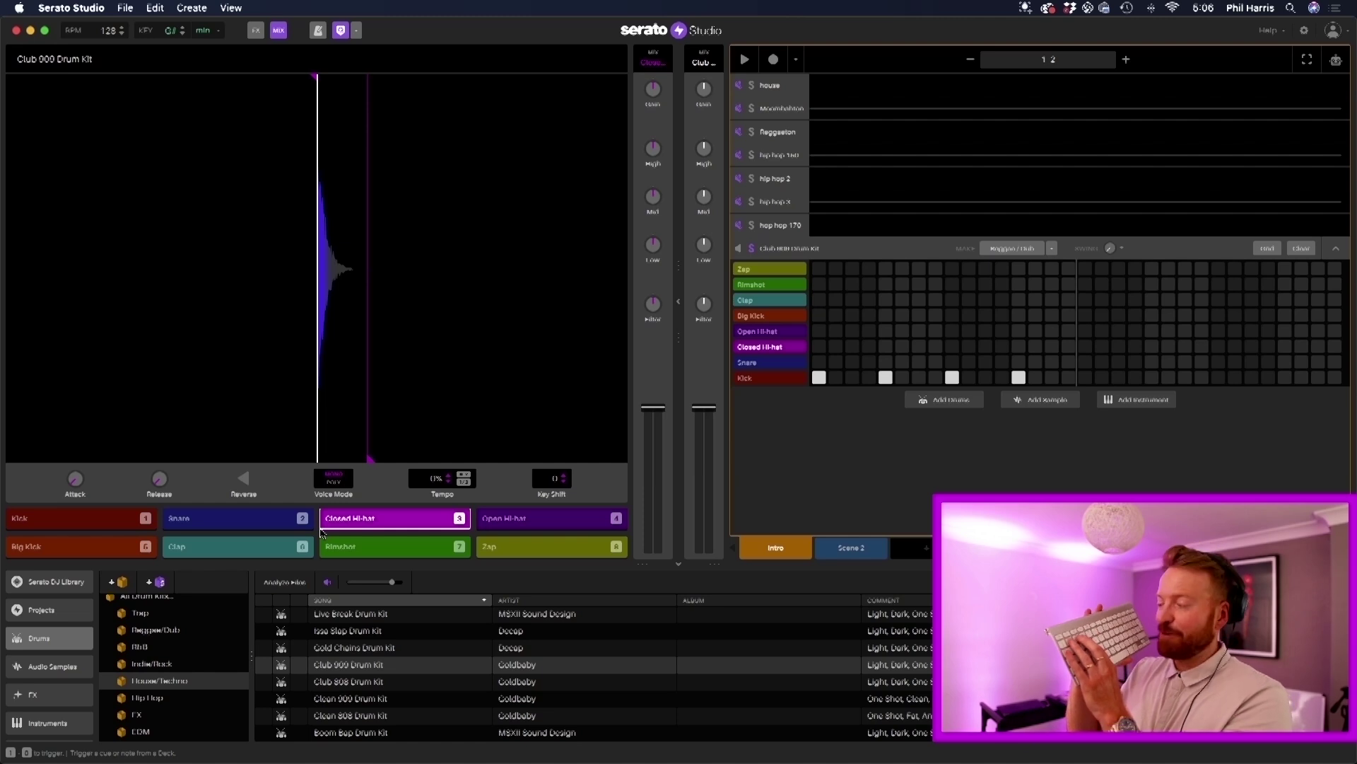
{"action": "key", "text": "1"}
{"action": "key", "text": "2"}
{"action": "key", "text": "3"}
{"action": "key", "text": "4"}
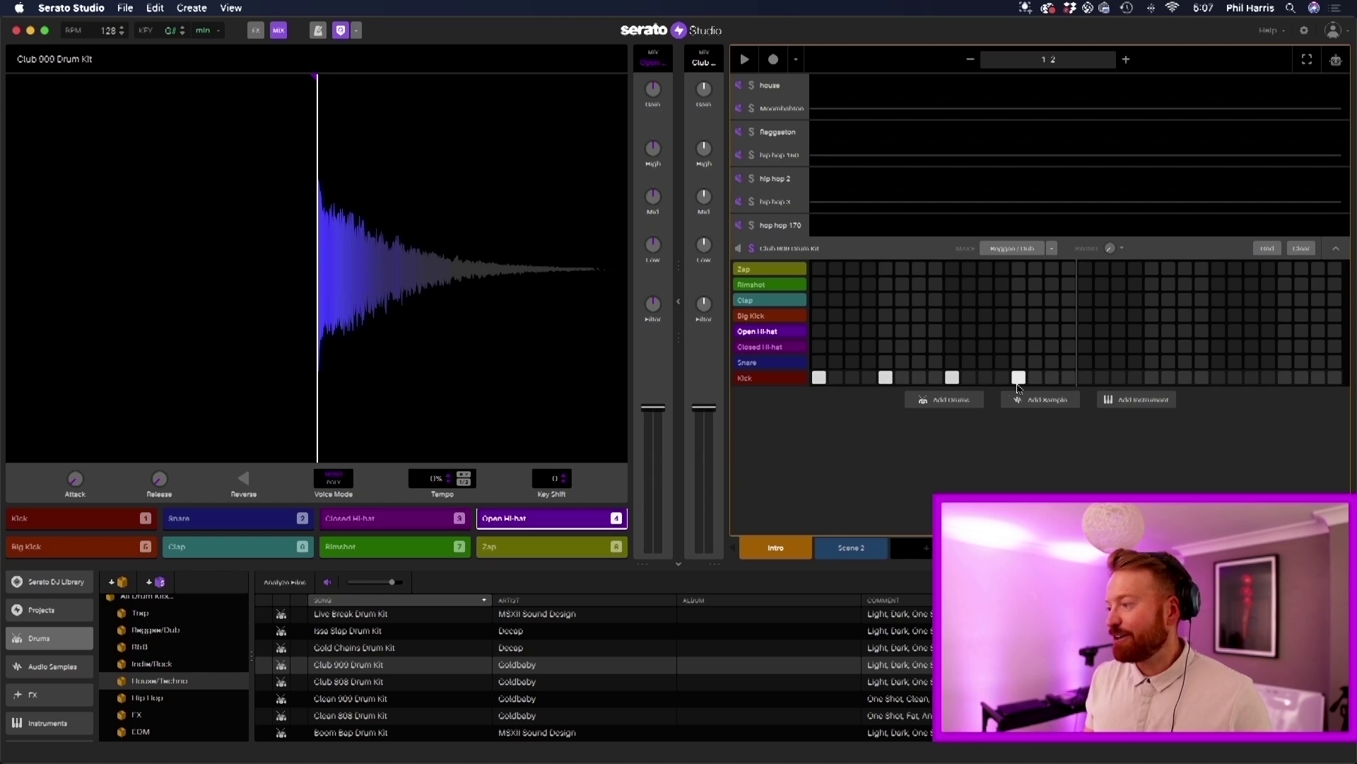
- Add snare hits on beats two and four of the first bar and play the scene
{"action": "left_click", "coordinate": [883, 363]}
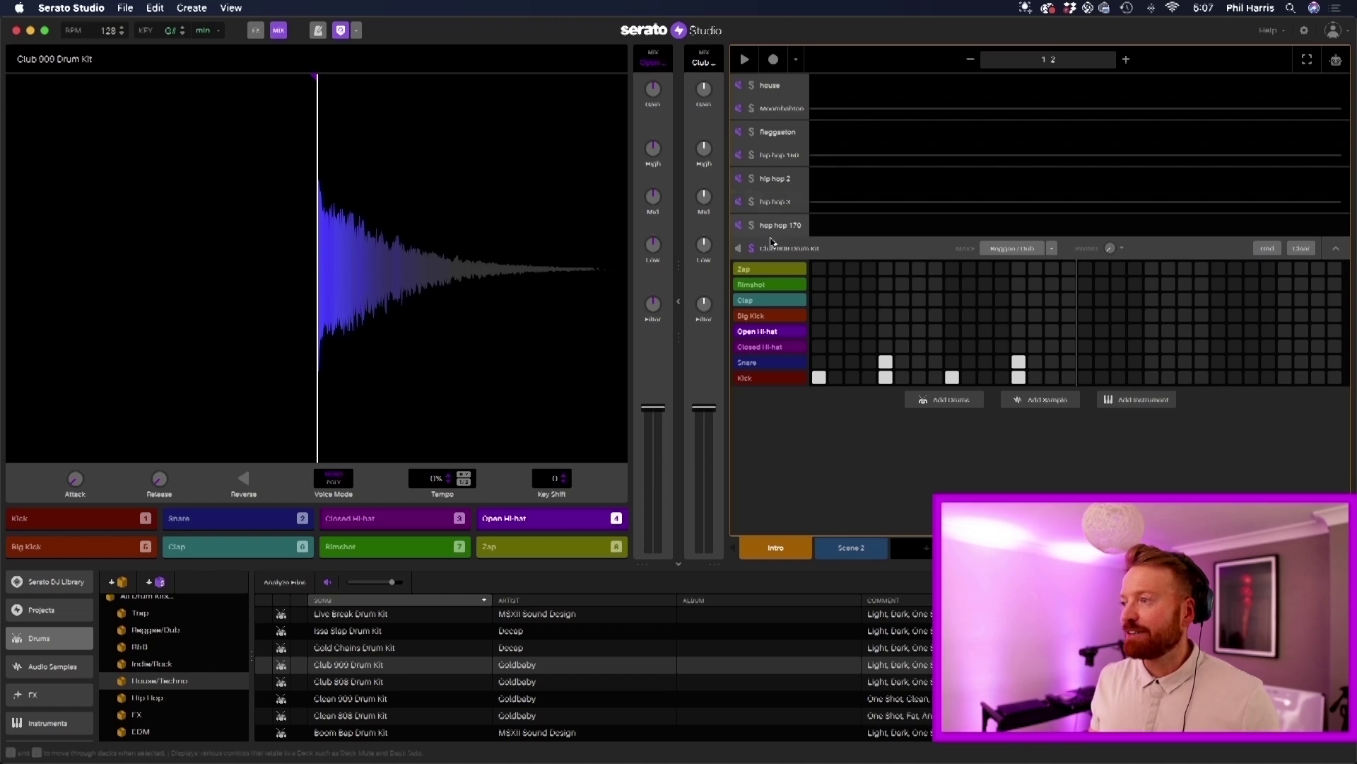
{"action": "left_click", "coordinate": [744, 60]}
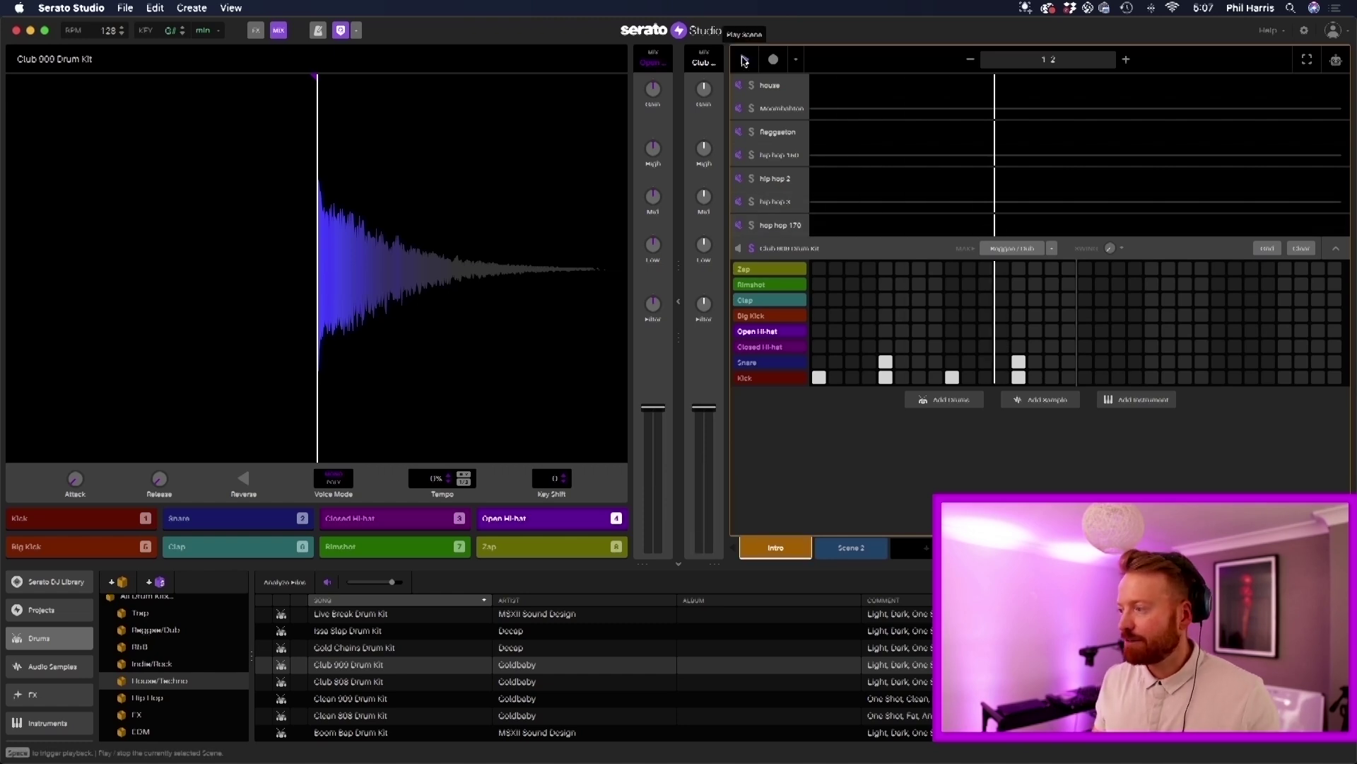
- Delete the Club 909 Drum Kit deck and reopen the house deck
{"action": "left_click", "coordinate": [875, 255]}
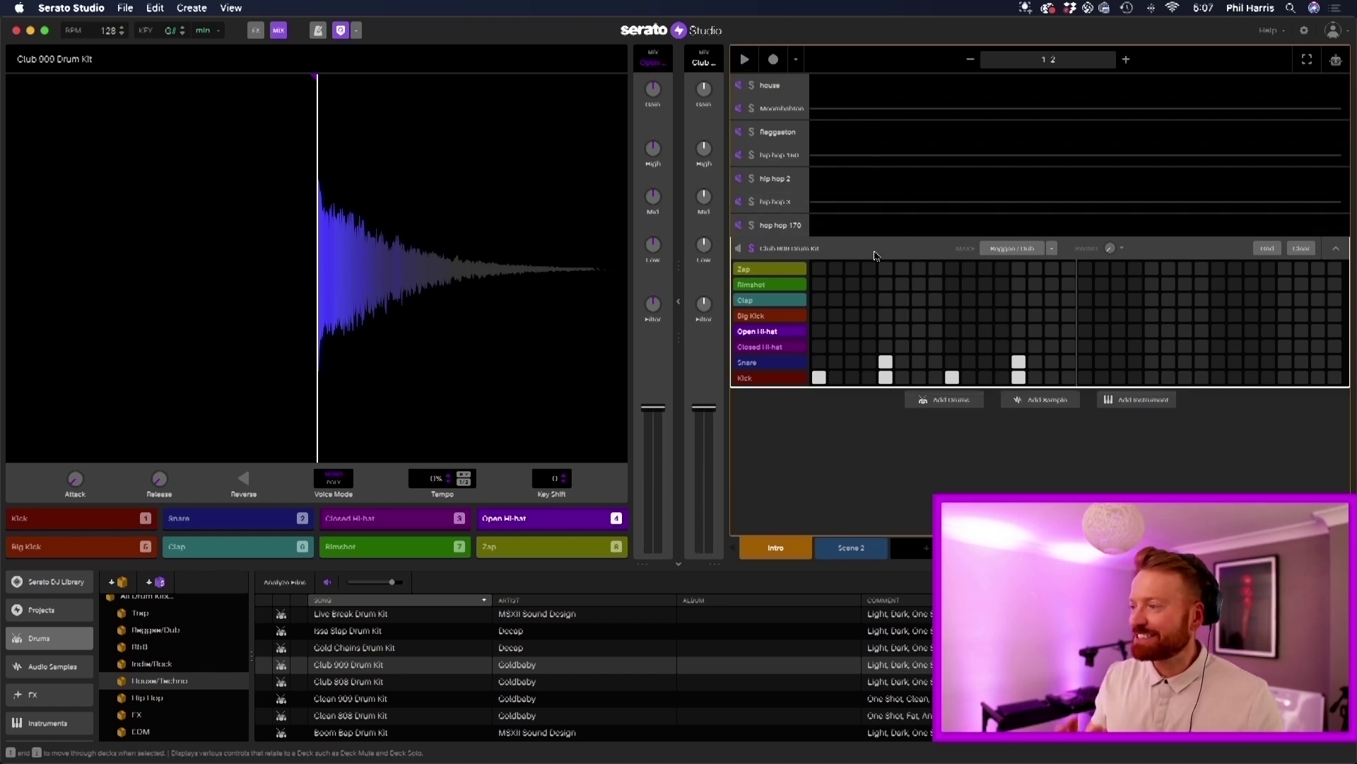
{"action": "key", "text": "BackSpace"}
{"action": "left_click", "coordinate": [736, 401]}
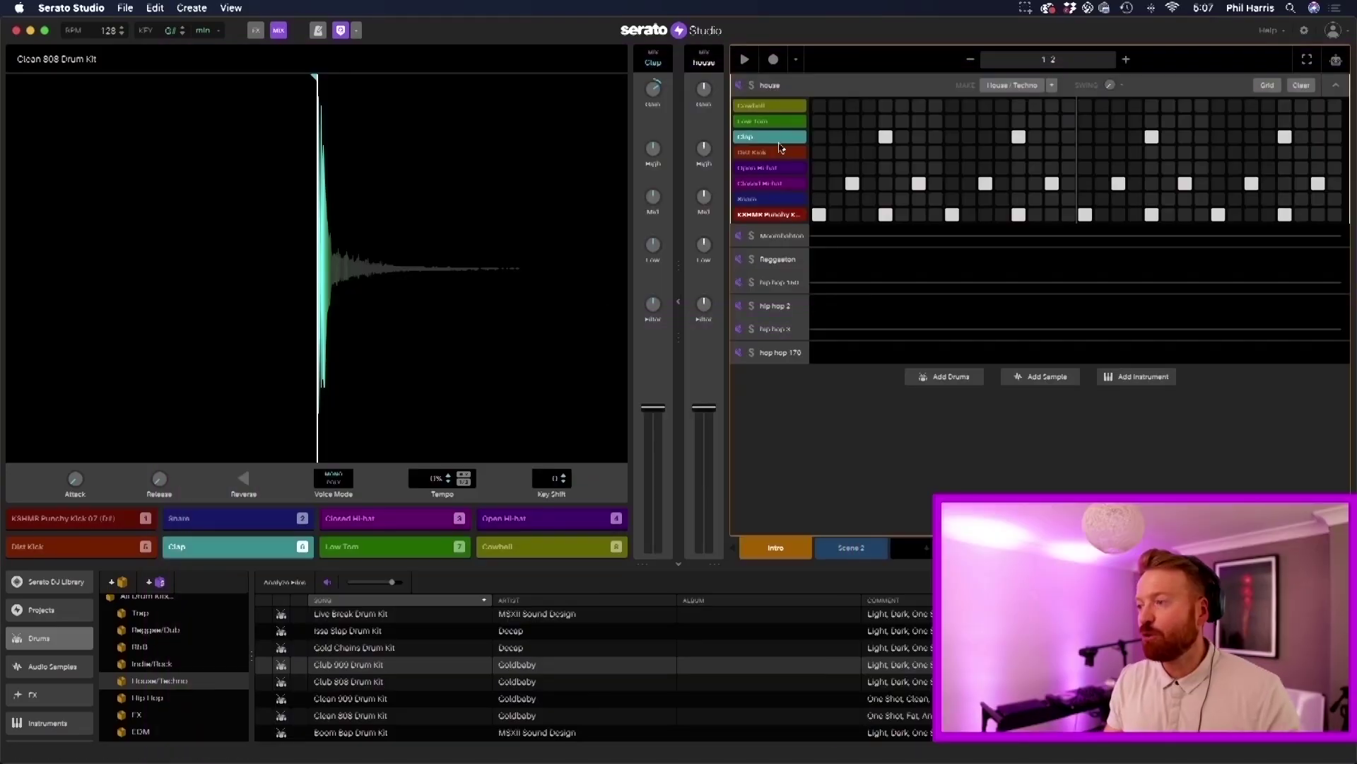
- Listen to the house deck's kick on its own, and again with the clap soloed alongside it
{"action": "left_click", "coordinate": [752, 214]}
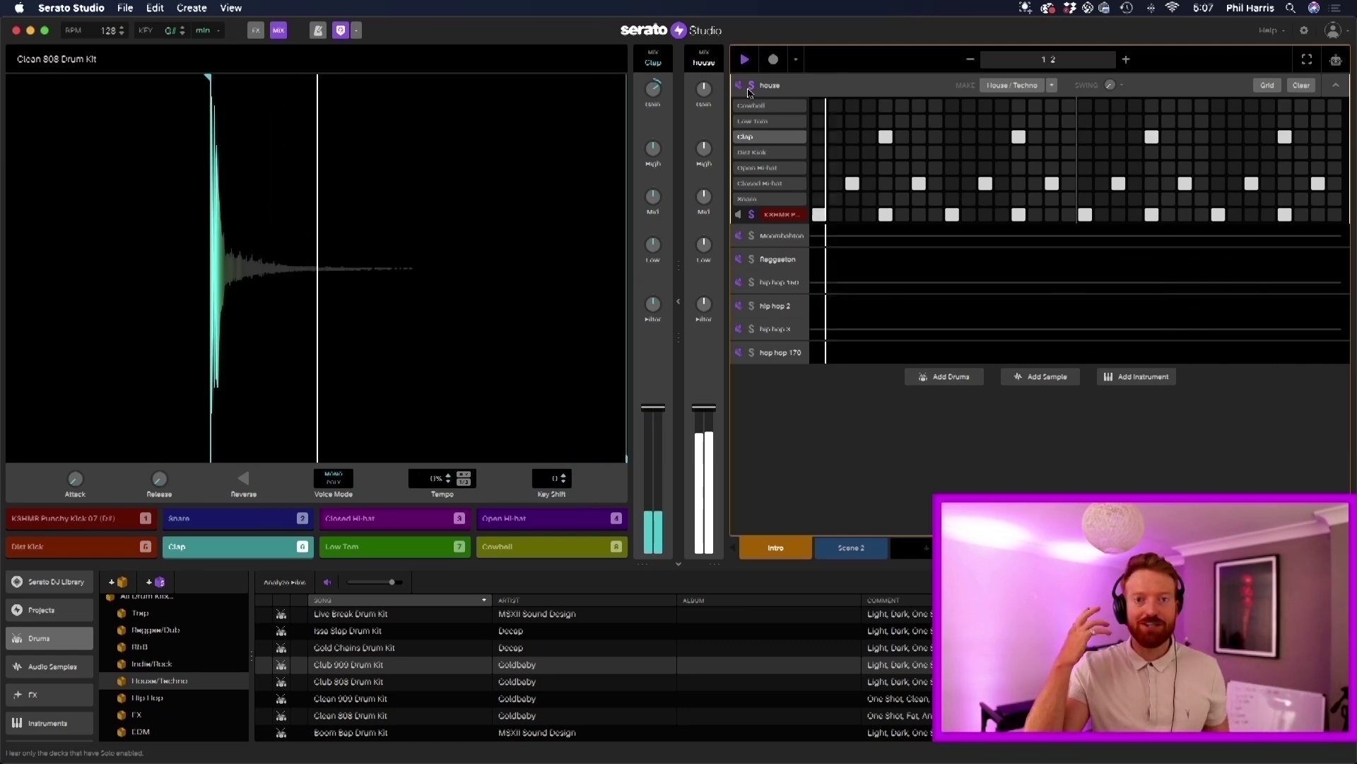
{"action": "key", "text": "space"}
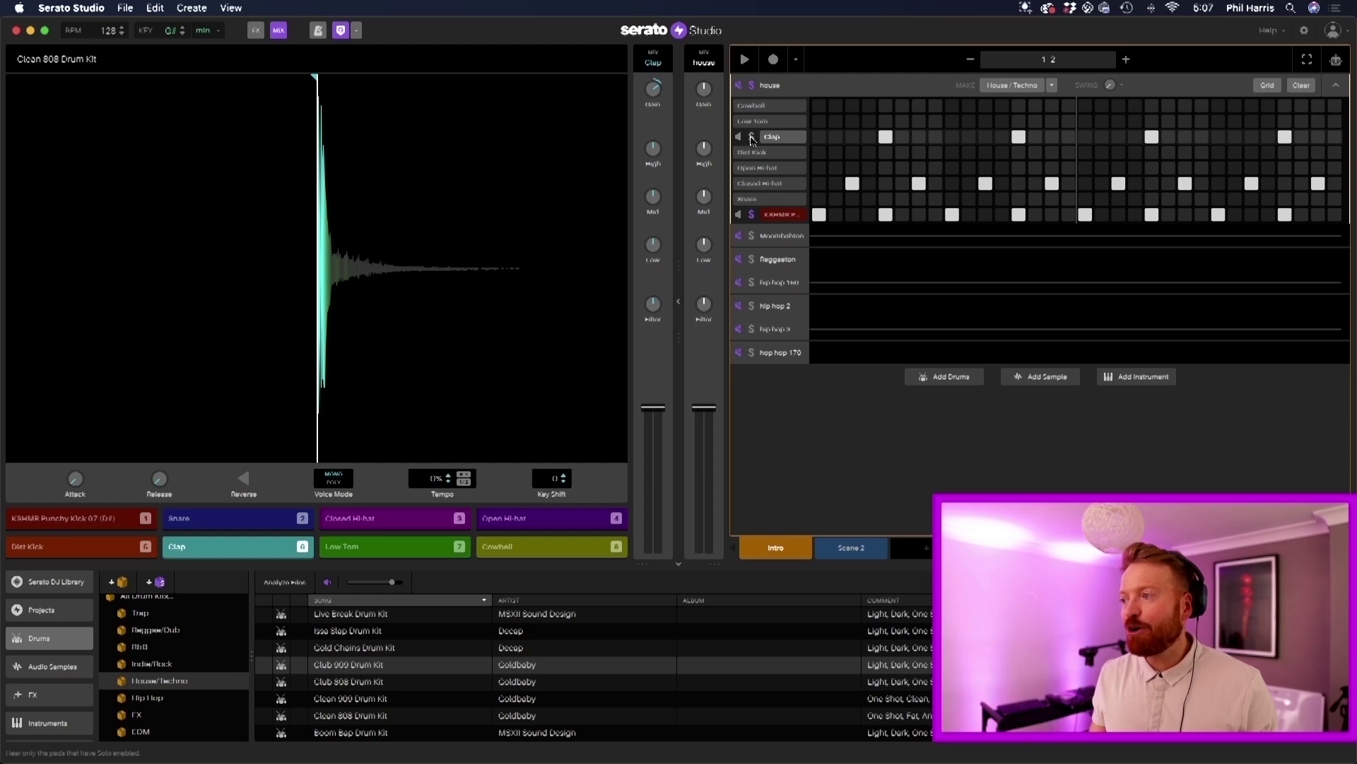
{"action": "key", "text": "space"}
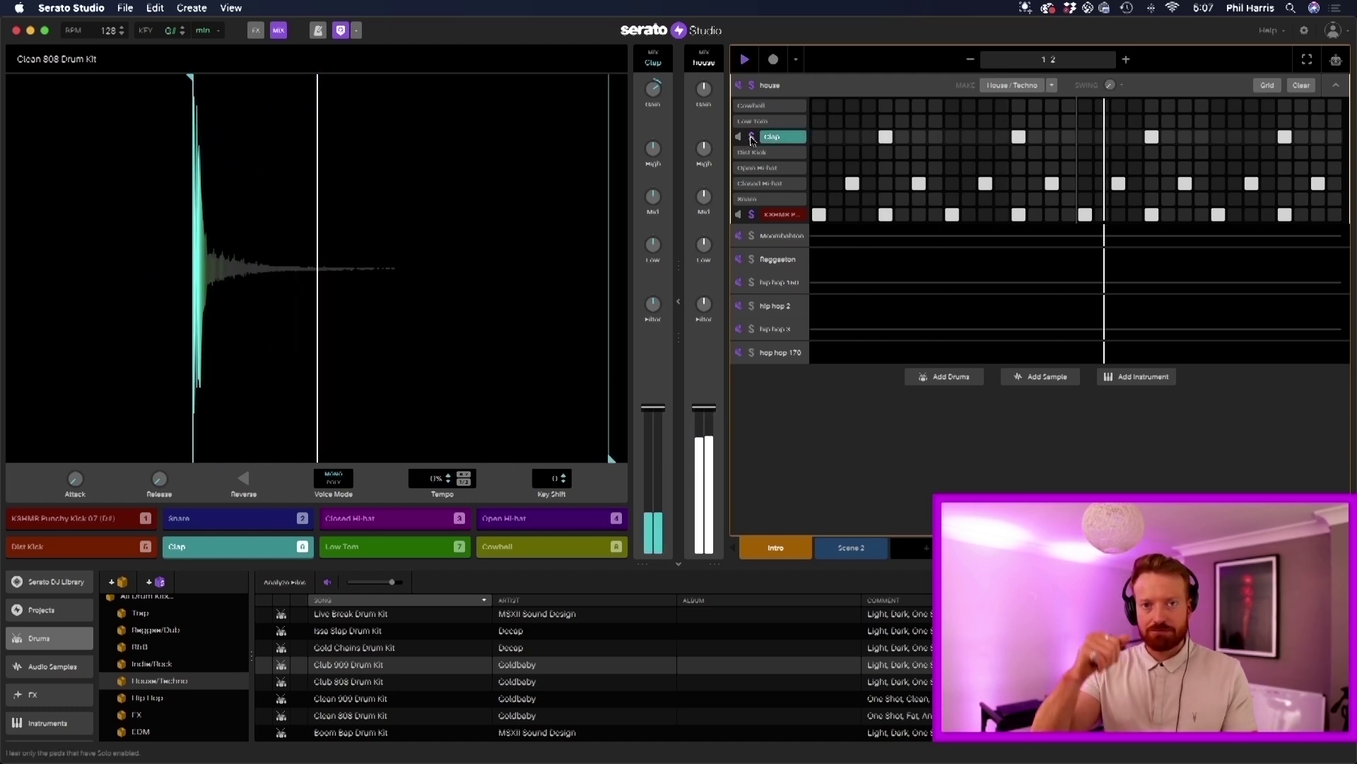
{"action": "key", "text": "space"}
- Clear the kick and clap solos and play the full house pattern
{"action": "left_click", "coordinate": [752, 141]}
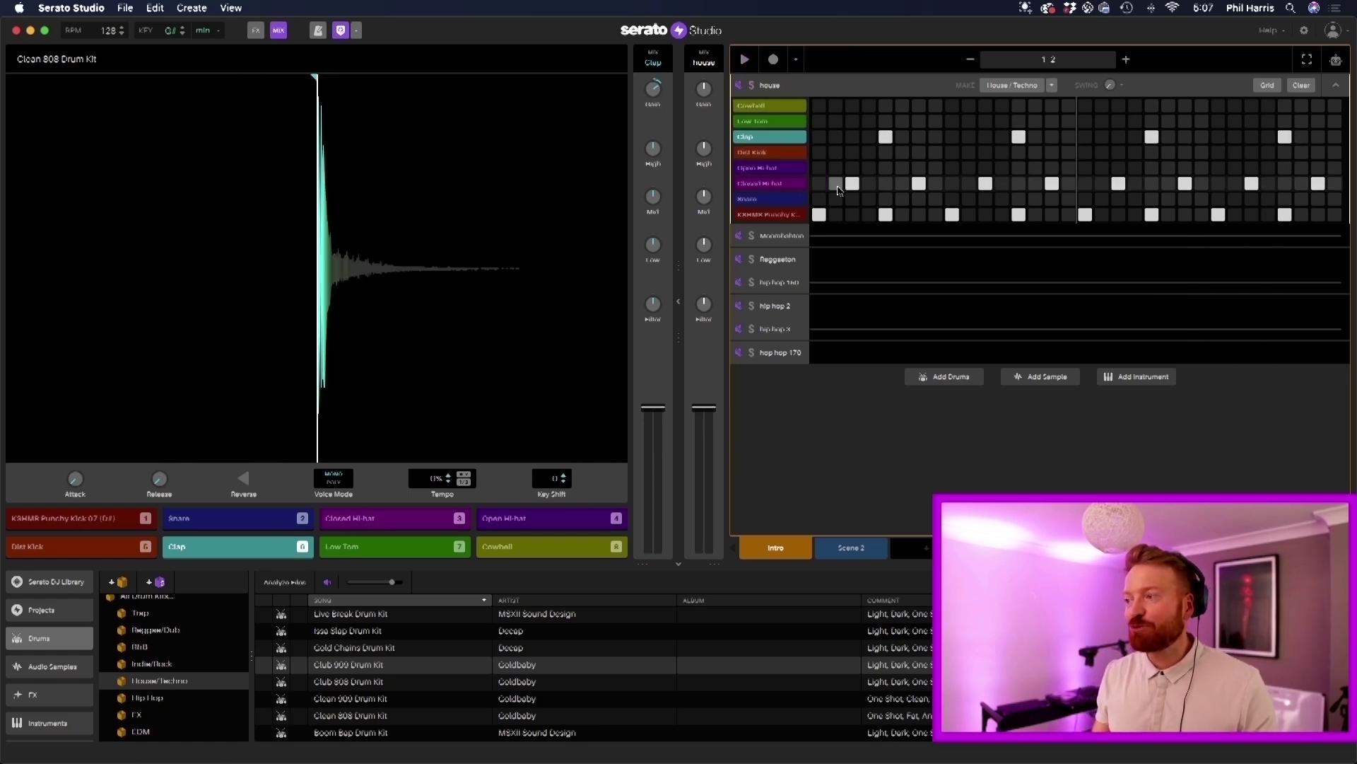
{"action": "left_click", "coordinate": [744, 61]}
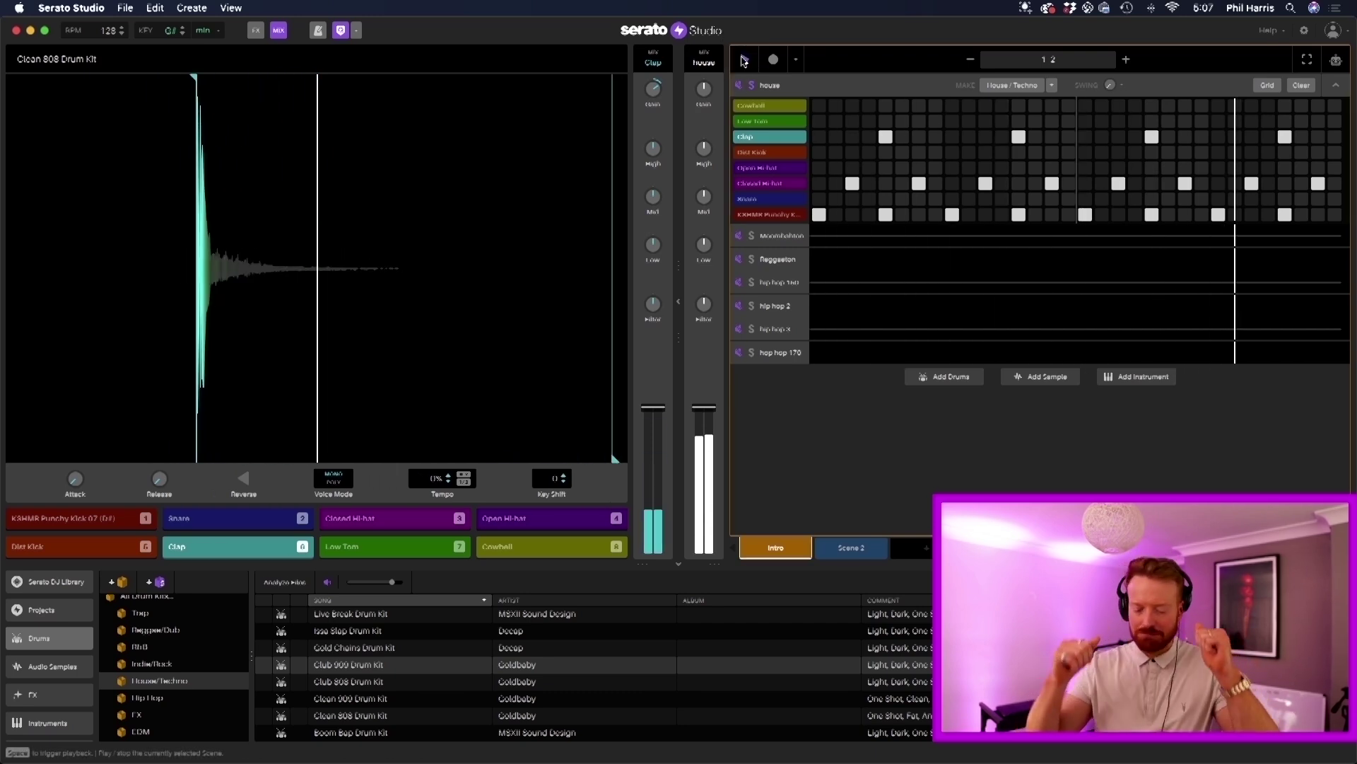
{"action": "left_click", "coordinate": [744, 61]}
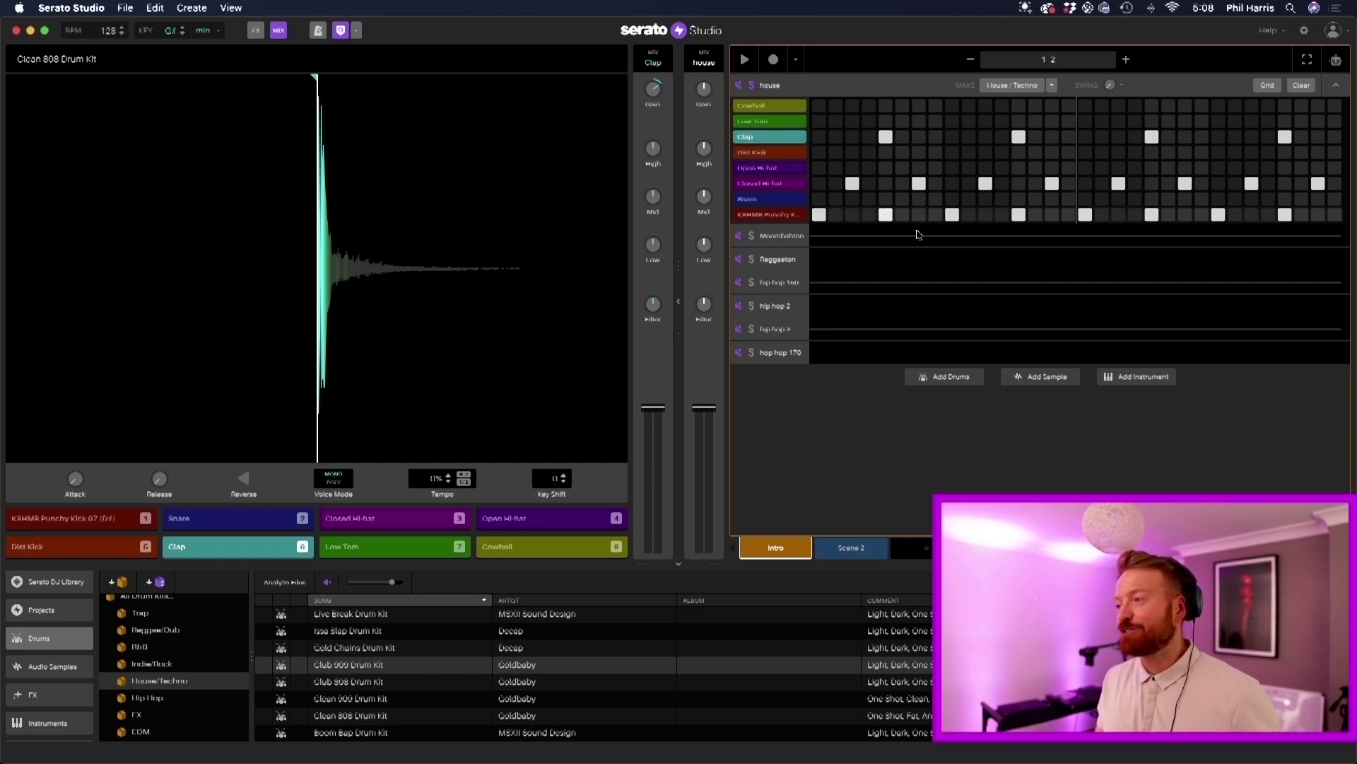
- Switch to Chrome and listen to excerpts of Avicii's Levels and Deadmau5's Strobe in the SoundCloud tabs
{"action": "key", "text": "ctrl+Up"}
{"action": "left_click", "coordinate": [919, 495]}
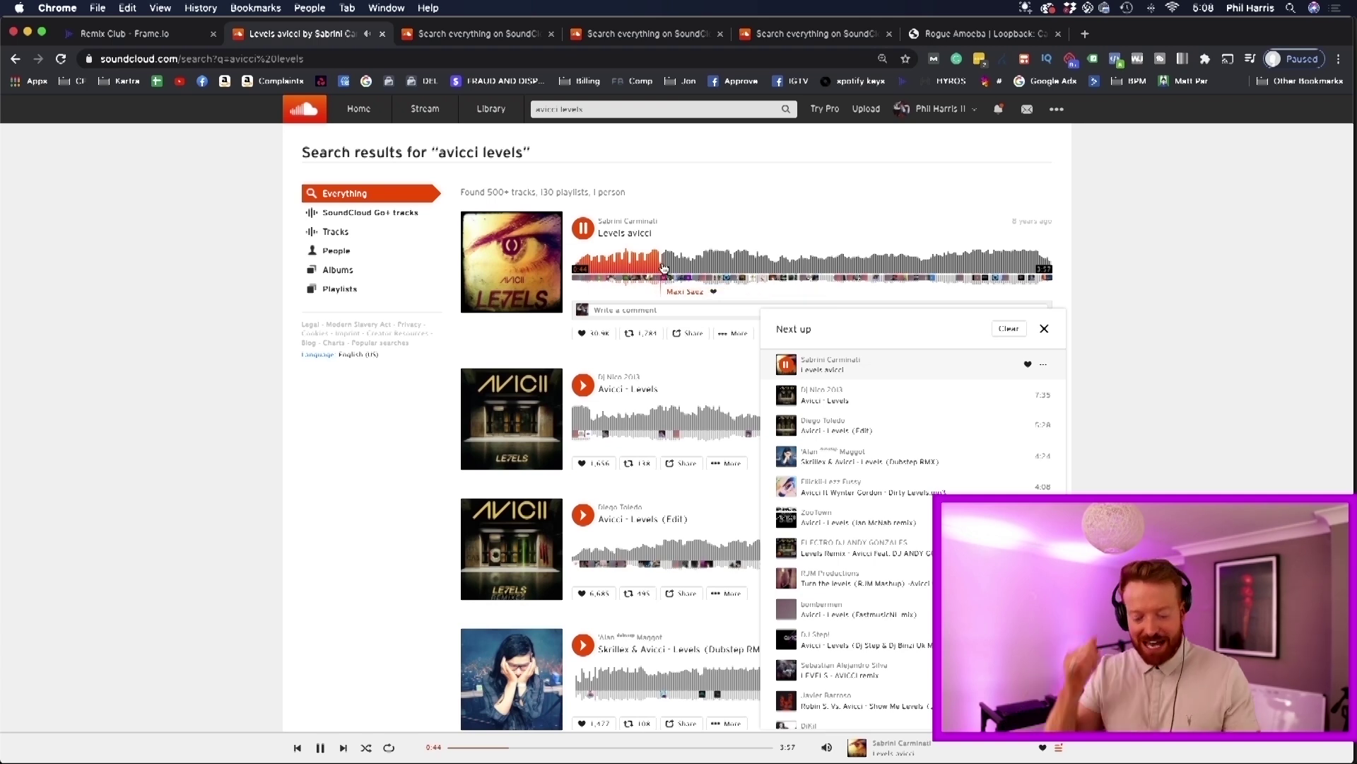
{"action": "key", "text": "ctrl+Tab"}
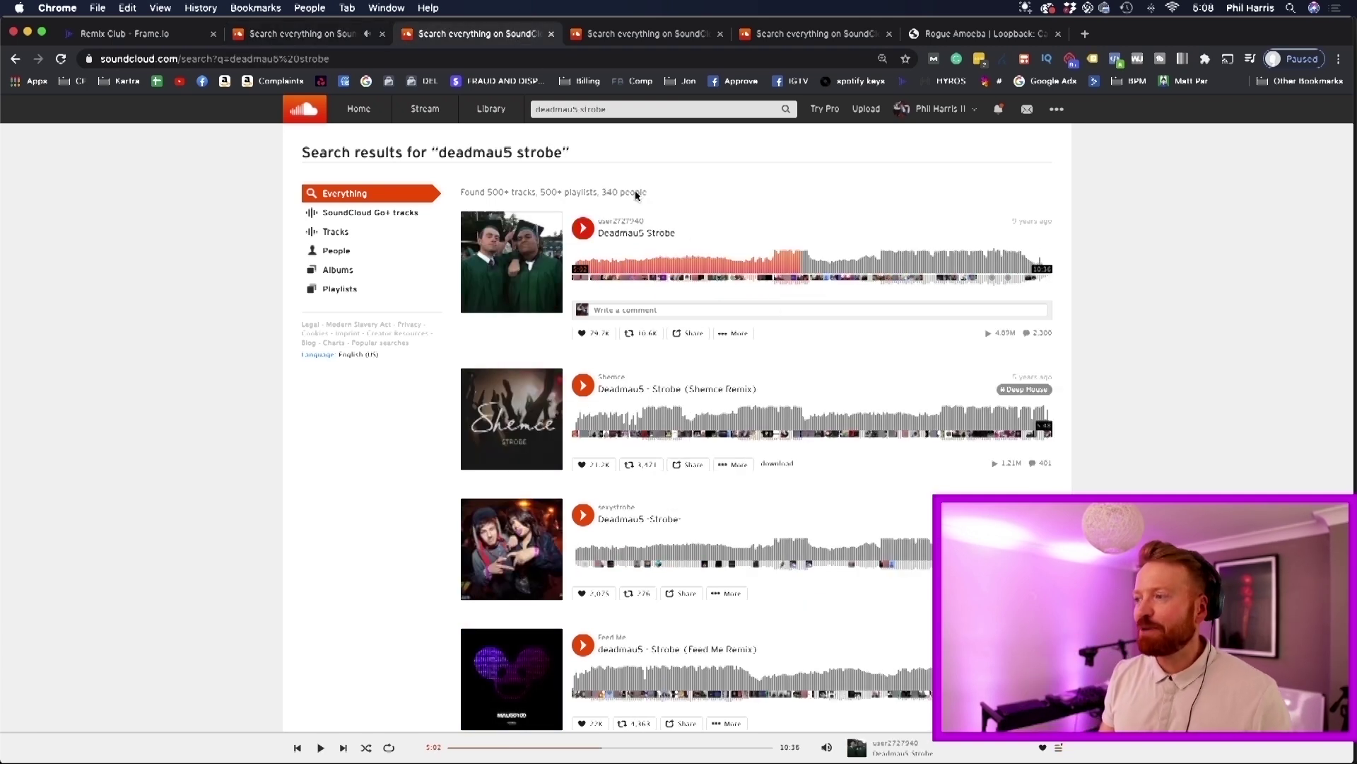
{"action": "left_click", "coordinate": [583, 228]}
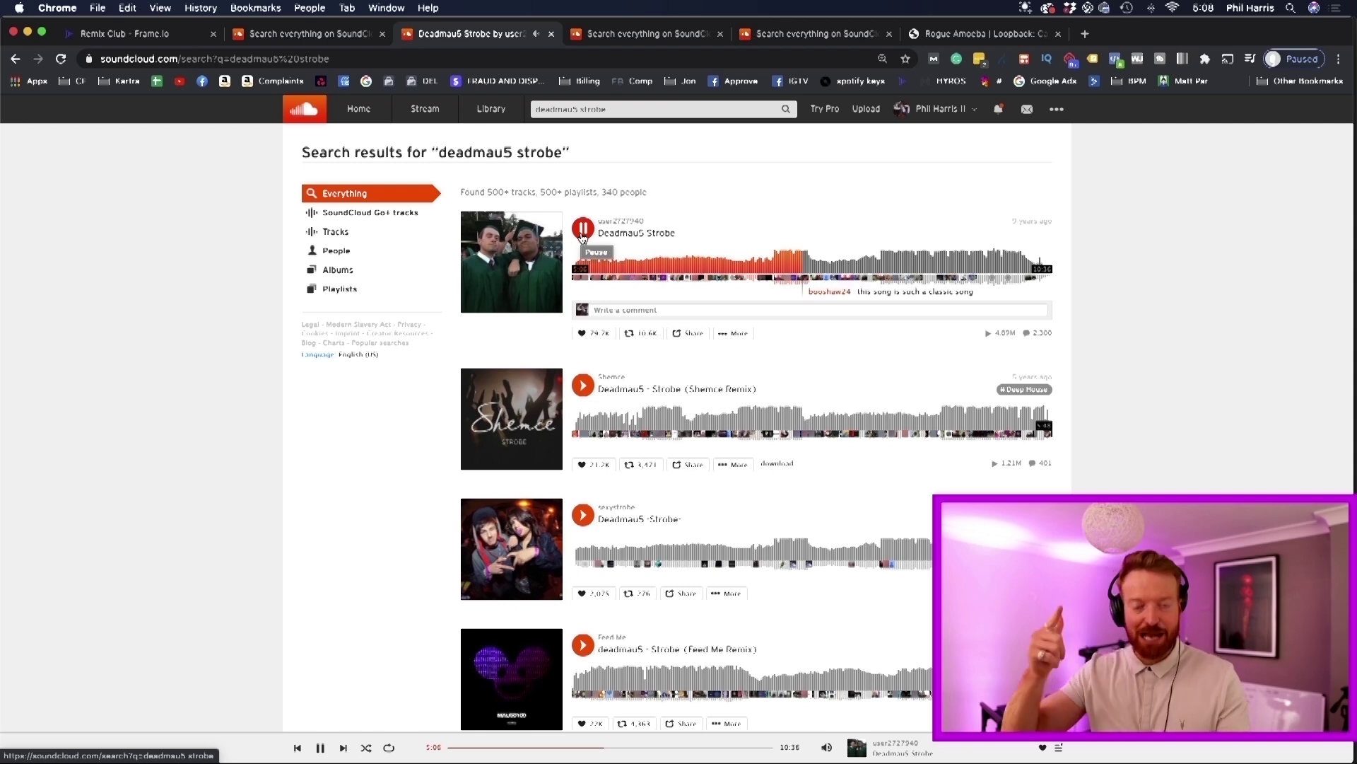
{"action": "left_click", "coordinate": [583, 228]}
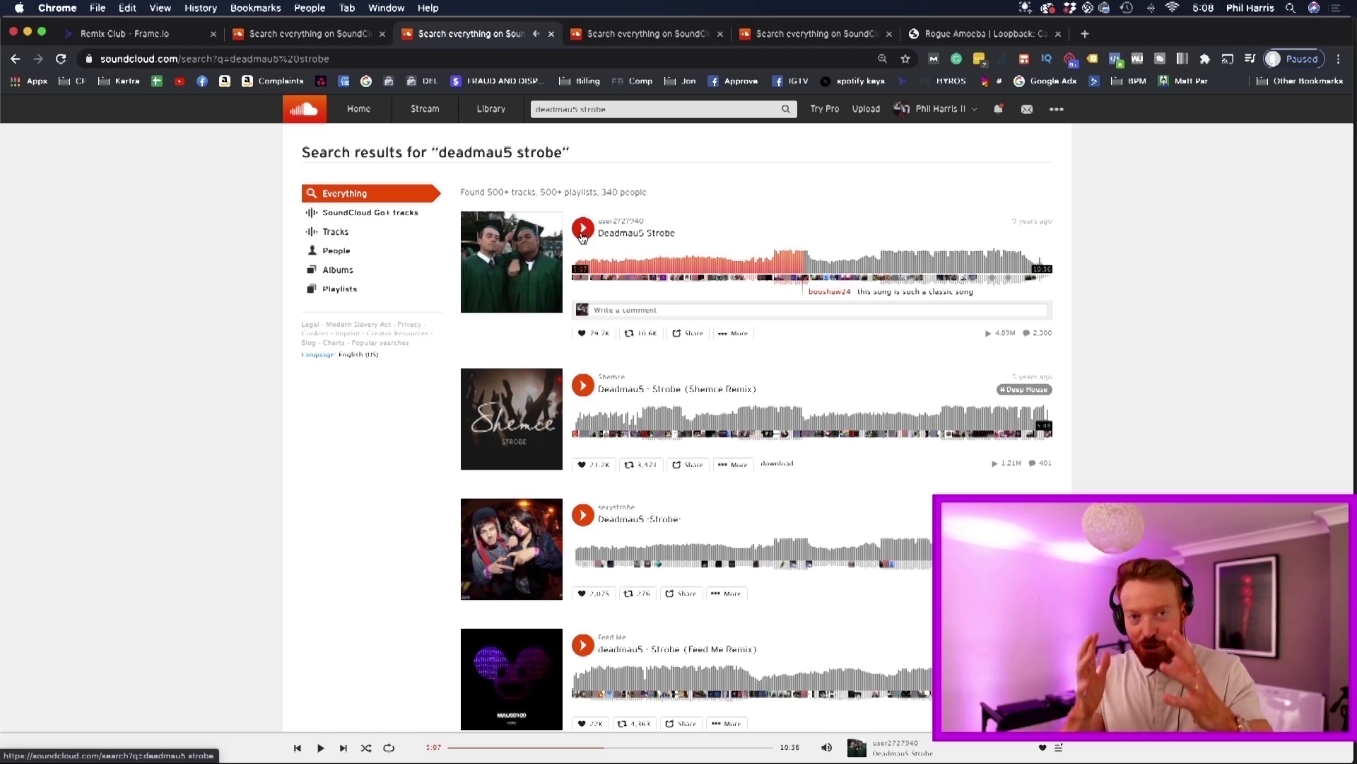
- Switch back to Serato Studio, open and solo the Moombahton deck, and play its pattern
{"action": "key", "text": "ctrl+Up"}
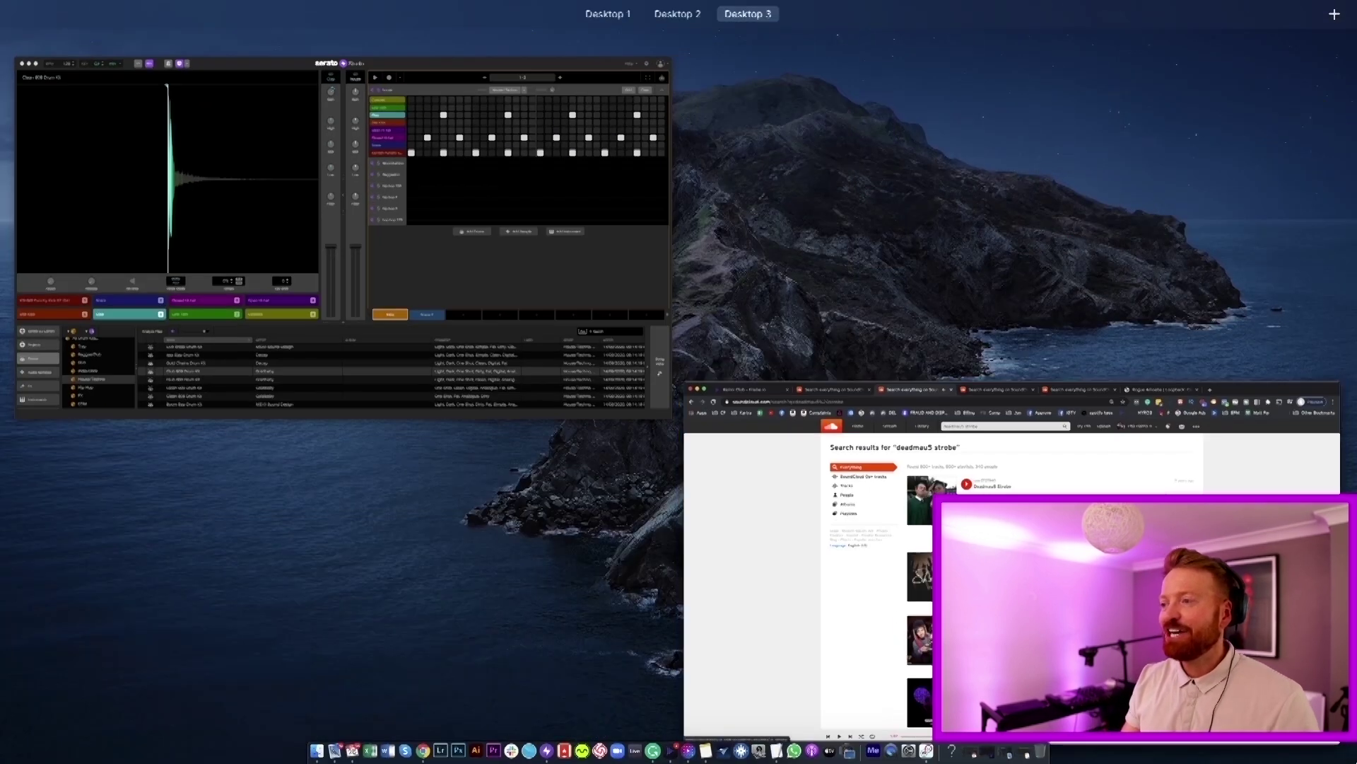
{"action": "left_click", "coordinate": [509, 348]}
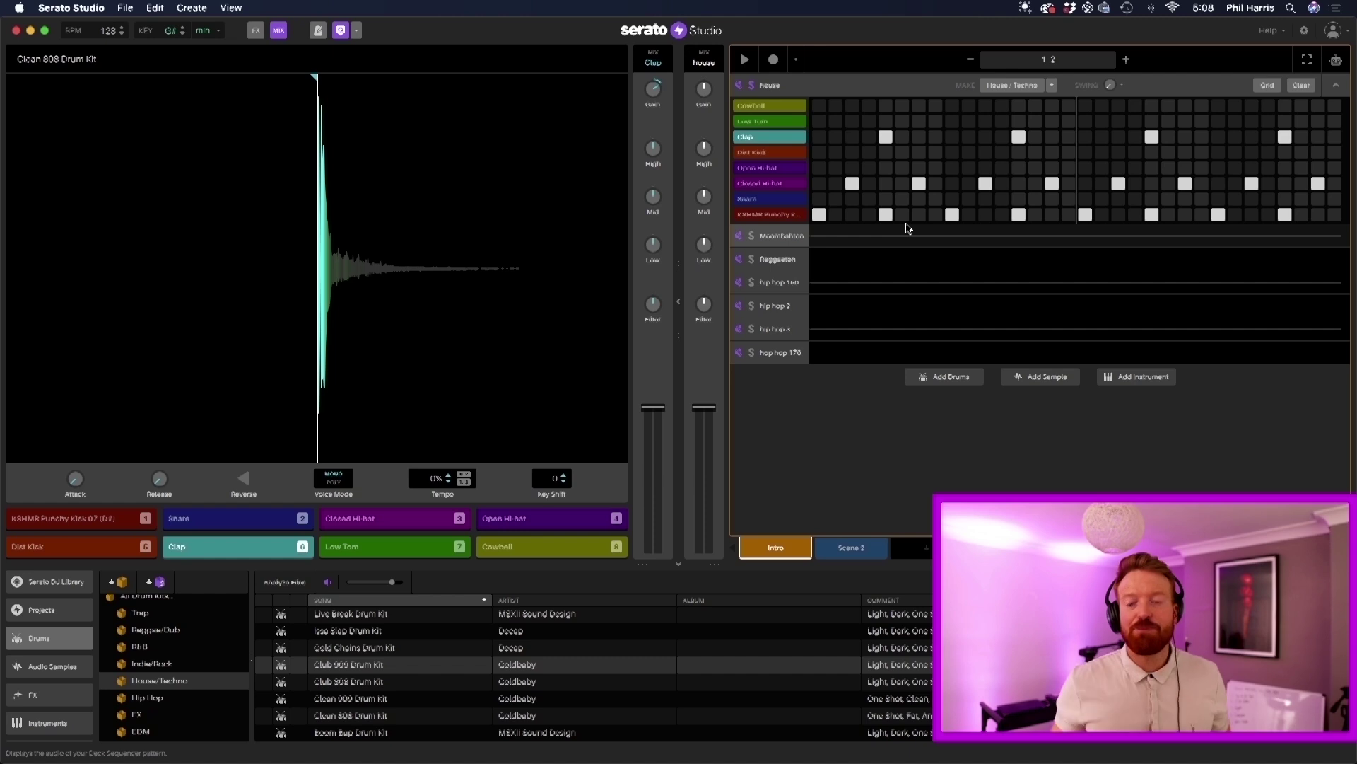
{"action": "left_click", "coordinate": [773, 238]}
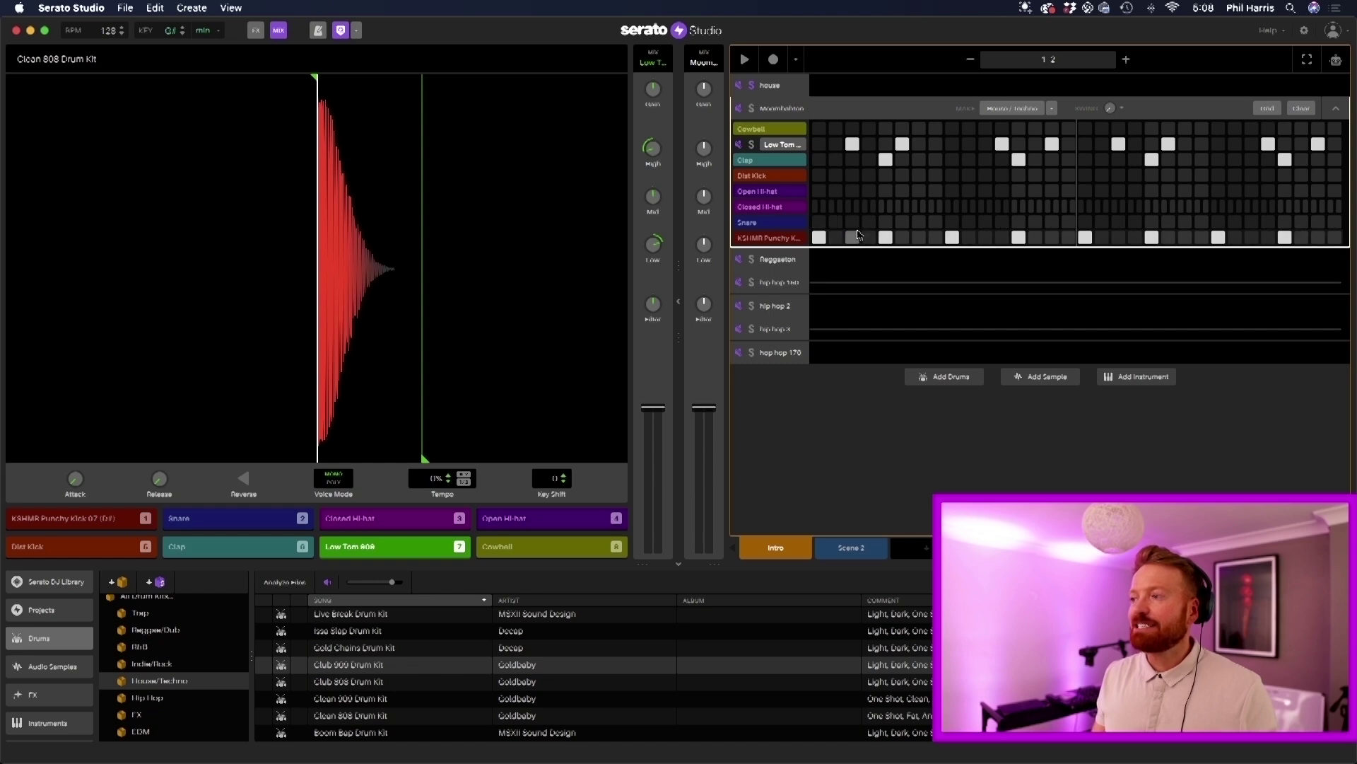
{"action": "left_click", "coordinate": [746, 60]}
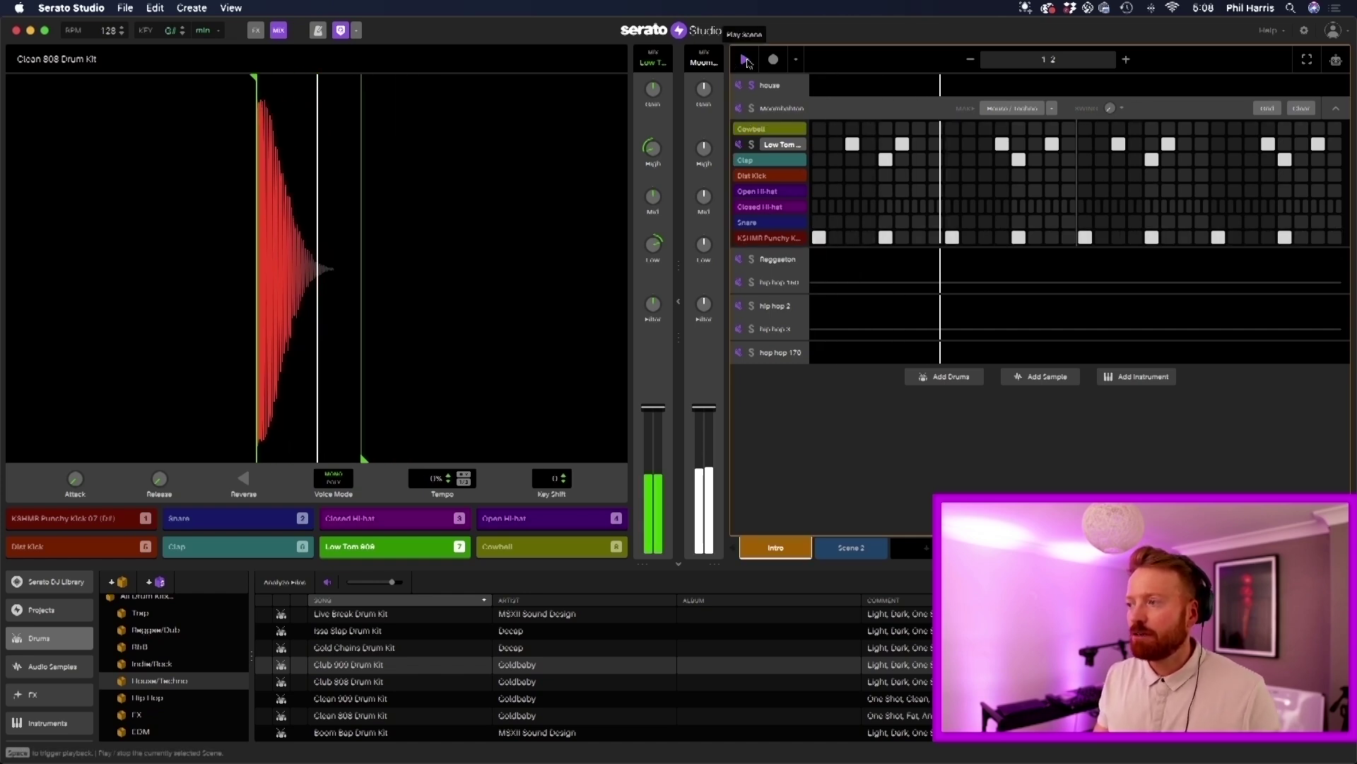
{"action": "left_click", "coordinate": [746, 61]}
{"action": "left_click", "coordinate": [744, 61]}
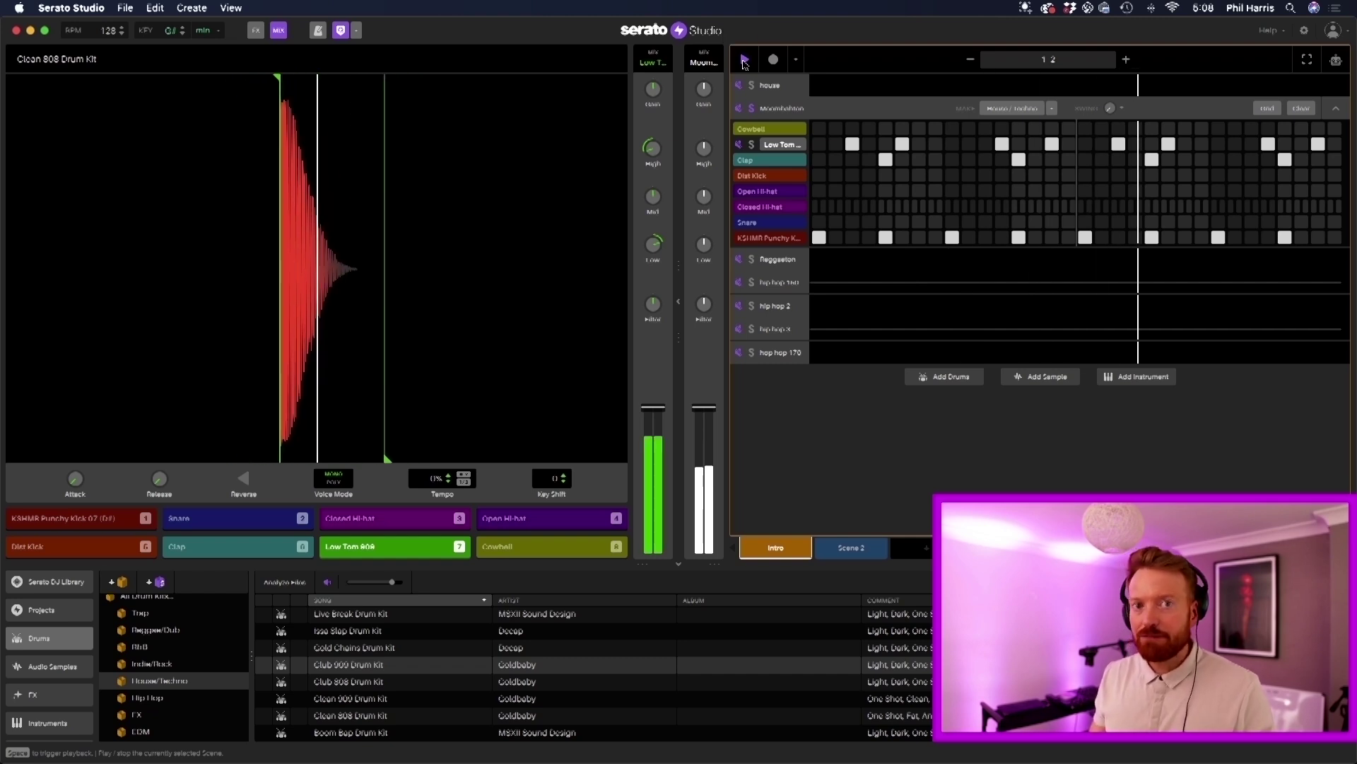
{"action": "left_click", "coordinate": [745, 61]}
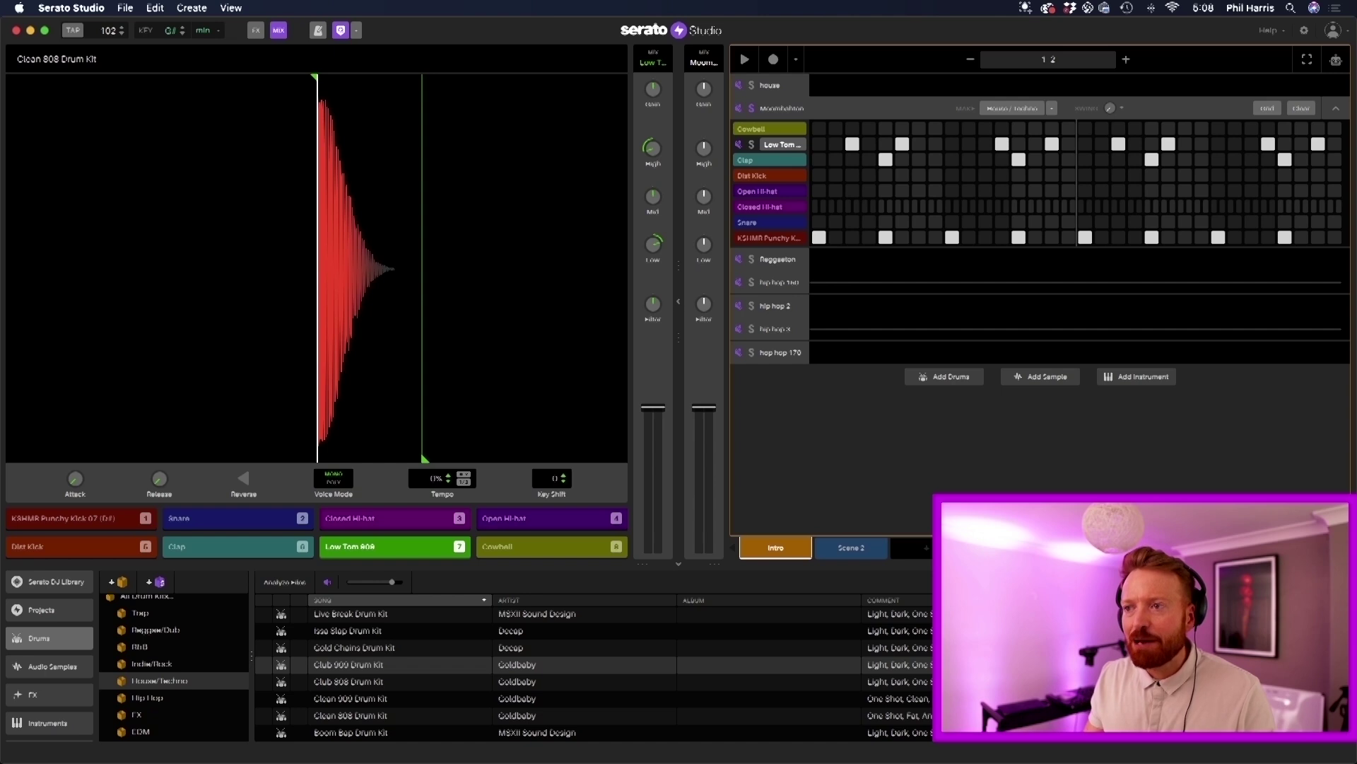
- Set the project tempo to 101 BPM, unmute the low tom pad in the Moombahton deck, and play the pattern
{"action": "key", "text": "space"}
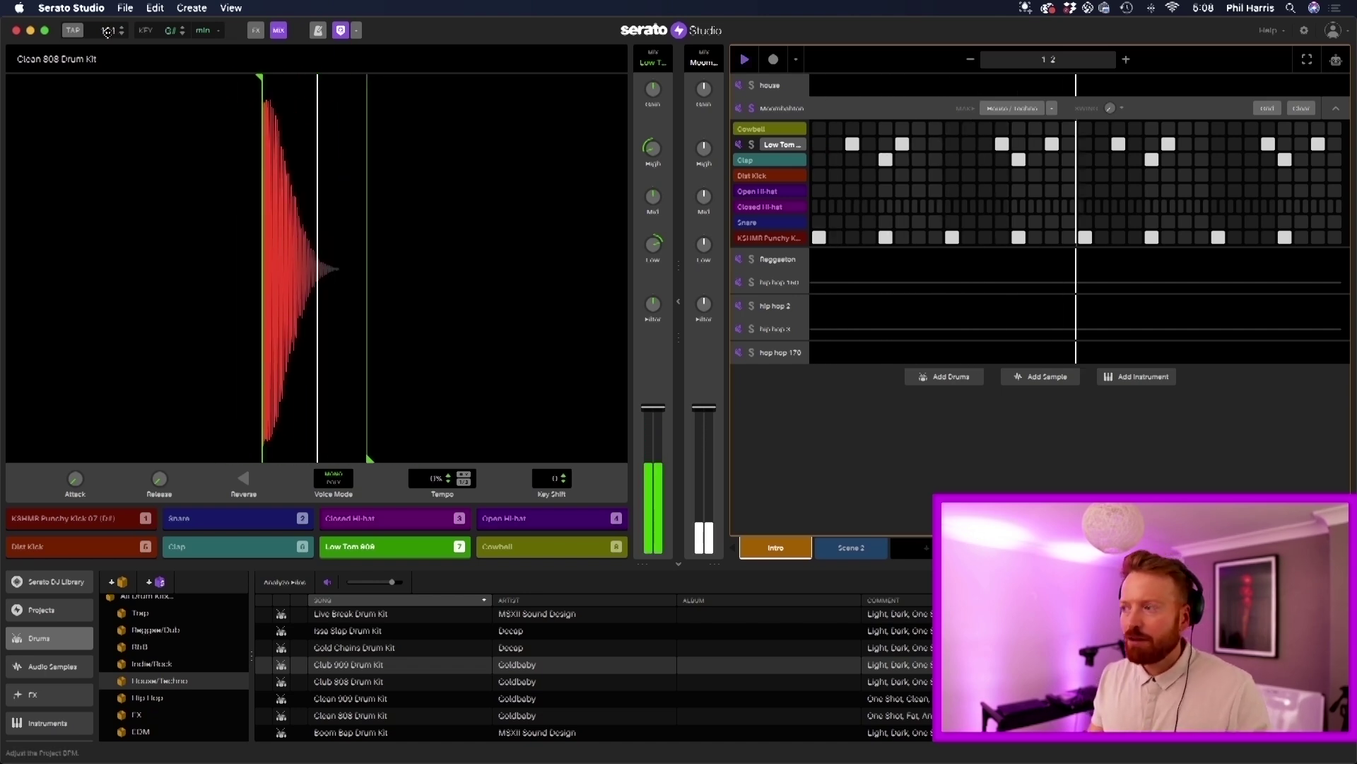
{"action": "key", "text": "space"}
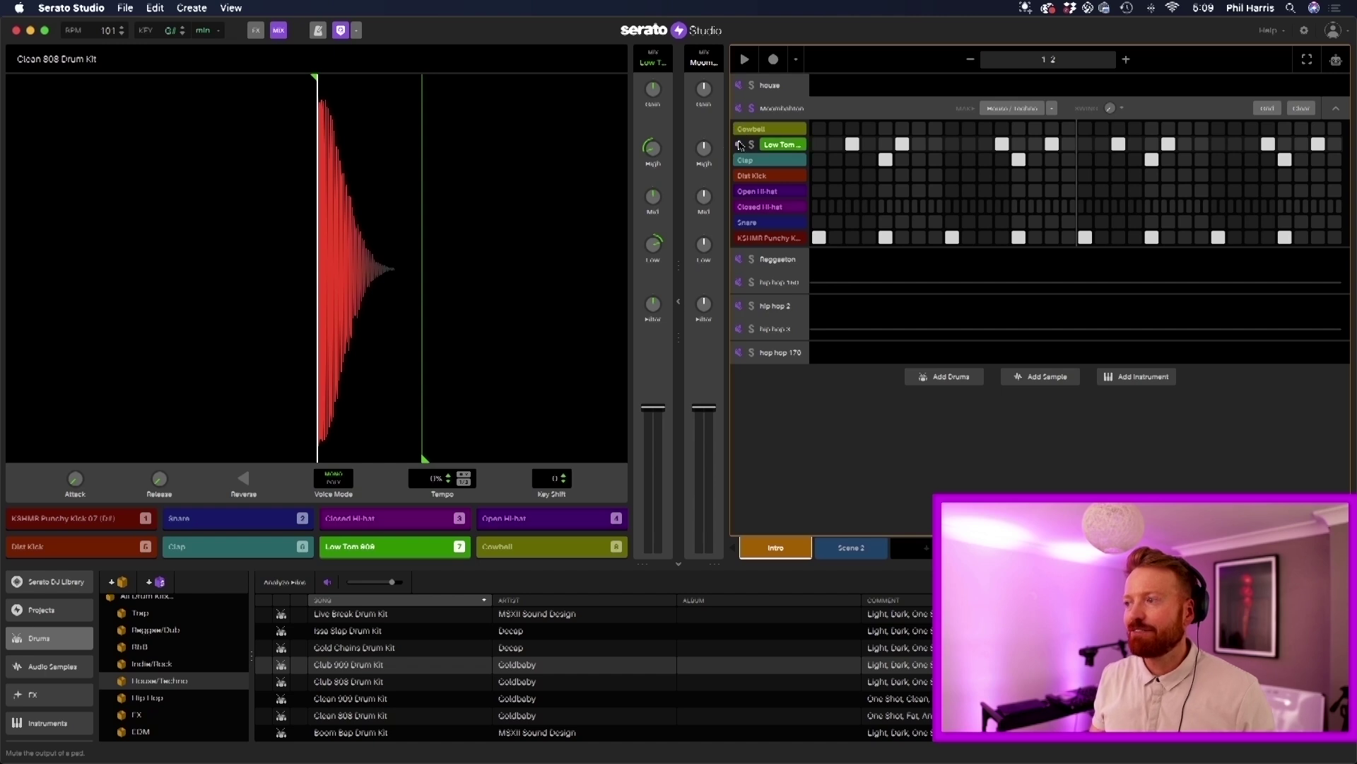
{"action": "key", "text": "space"}
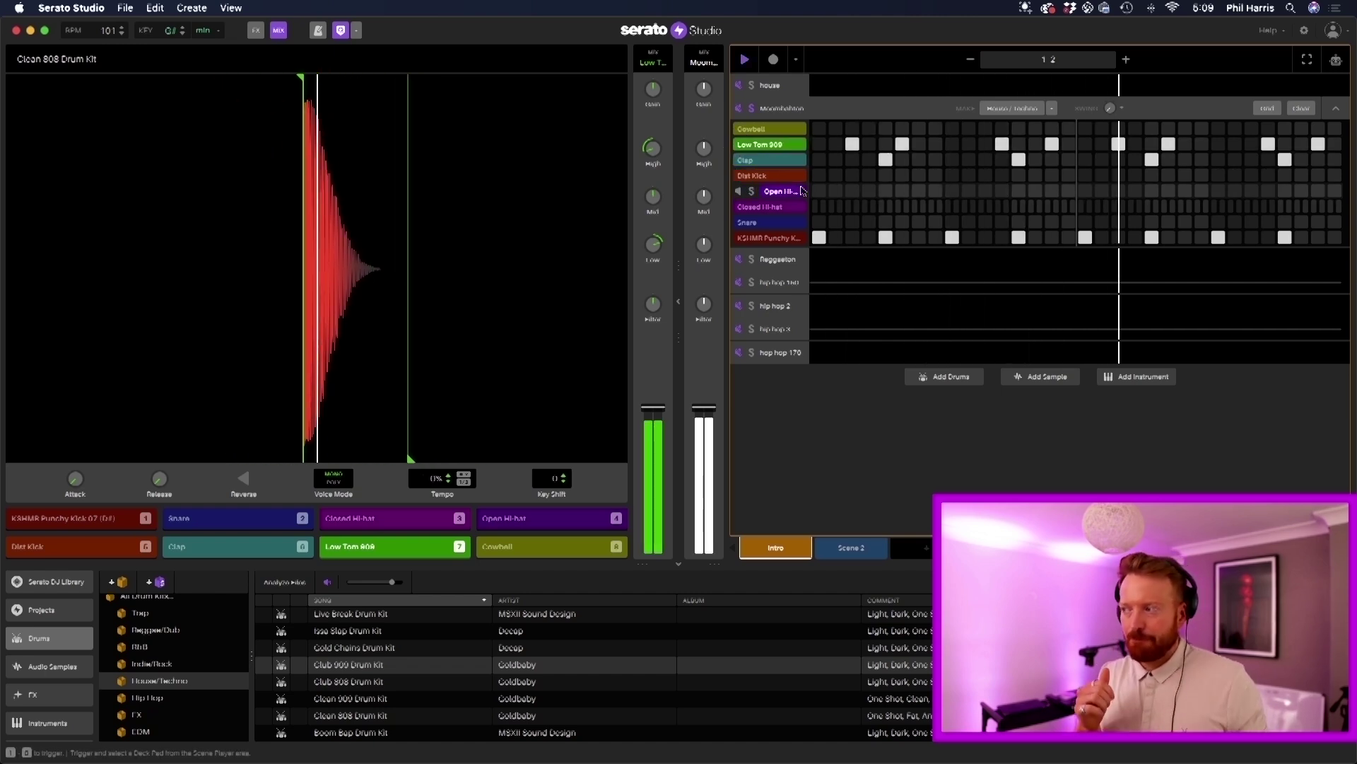
{"action": "key", "text": "space"}
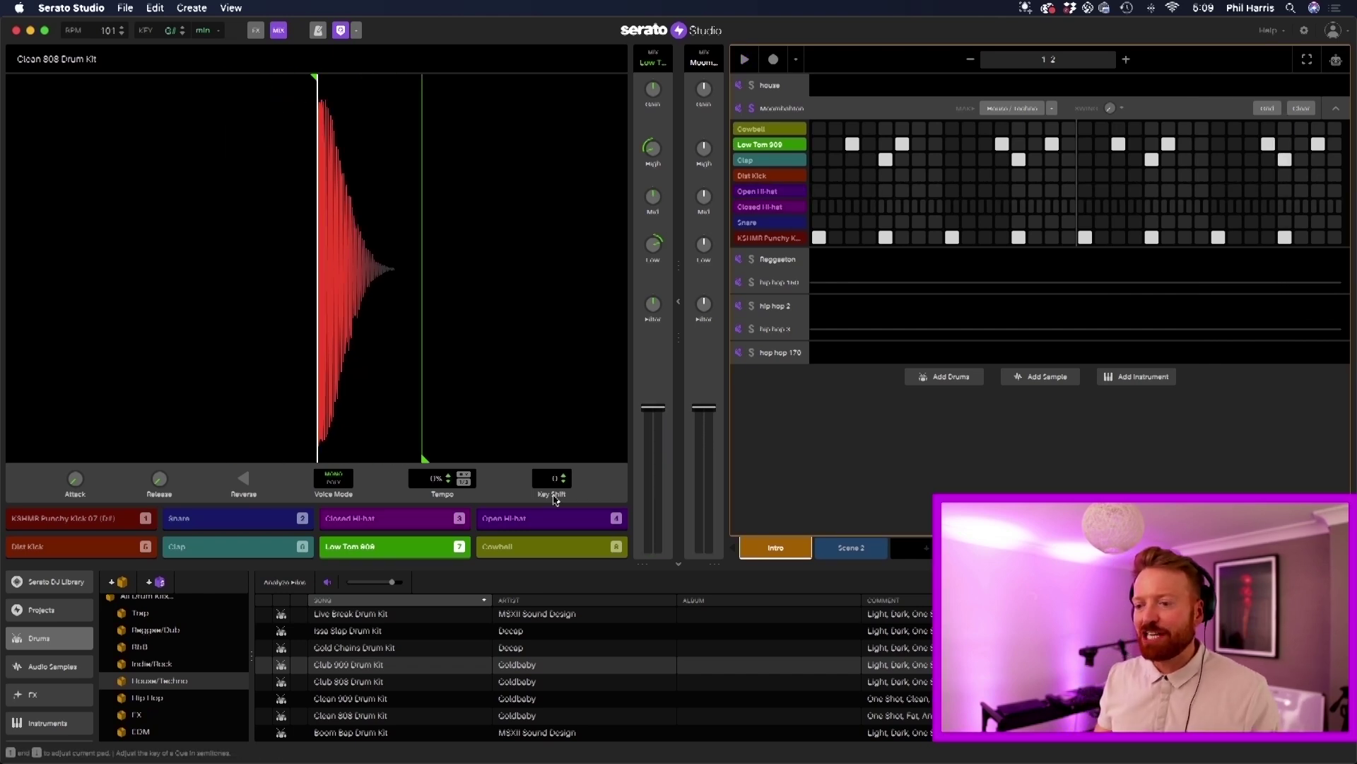
- Search the drum library for "tom"
{"action": "scroll", "coordinate": [184, 679], "scroll_direction": "up", "scroll_amount": 2}
{"action": "left_click", "coordinate": [139, 616]}
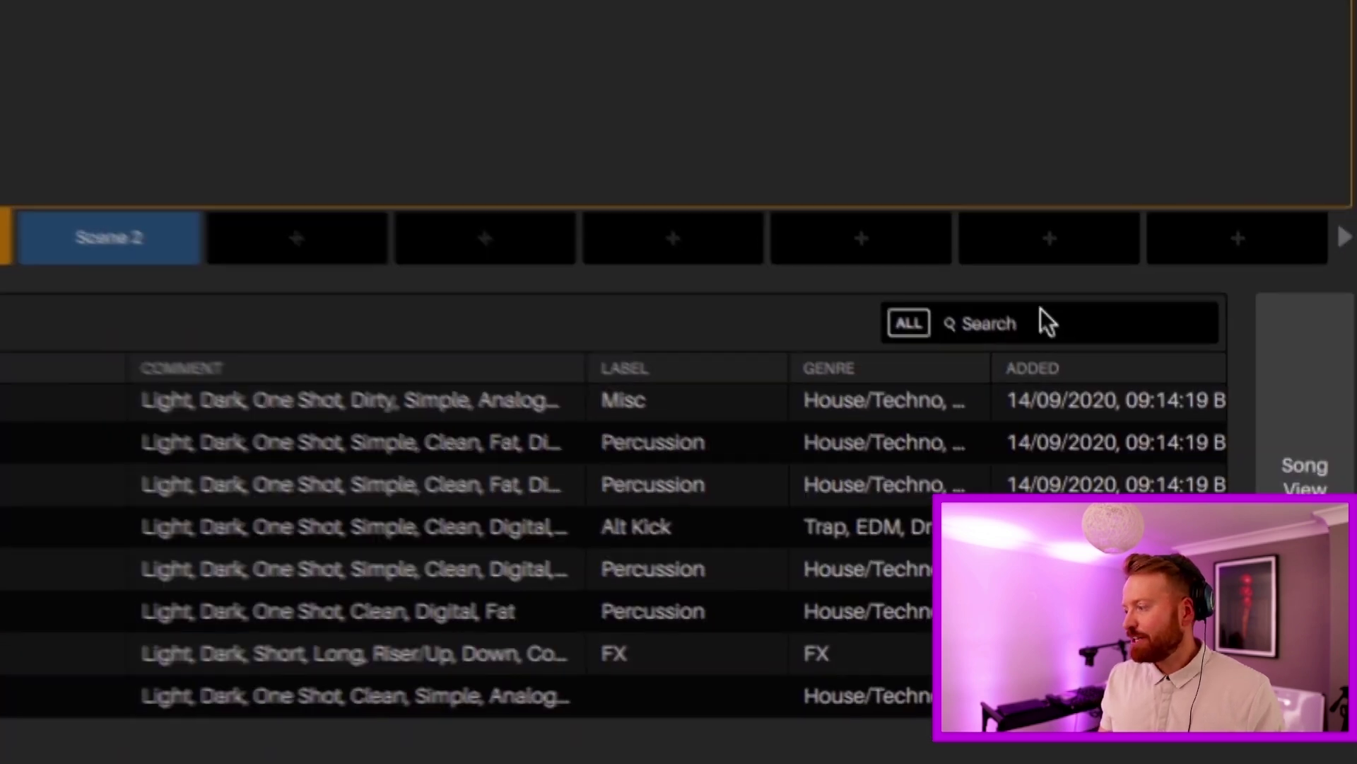
{"action": "left_click", "coordinate": [1219, 575]}
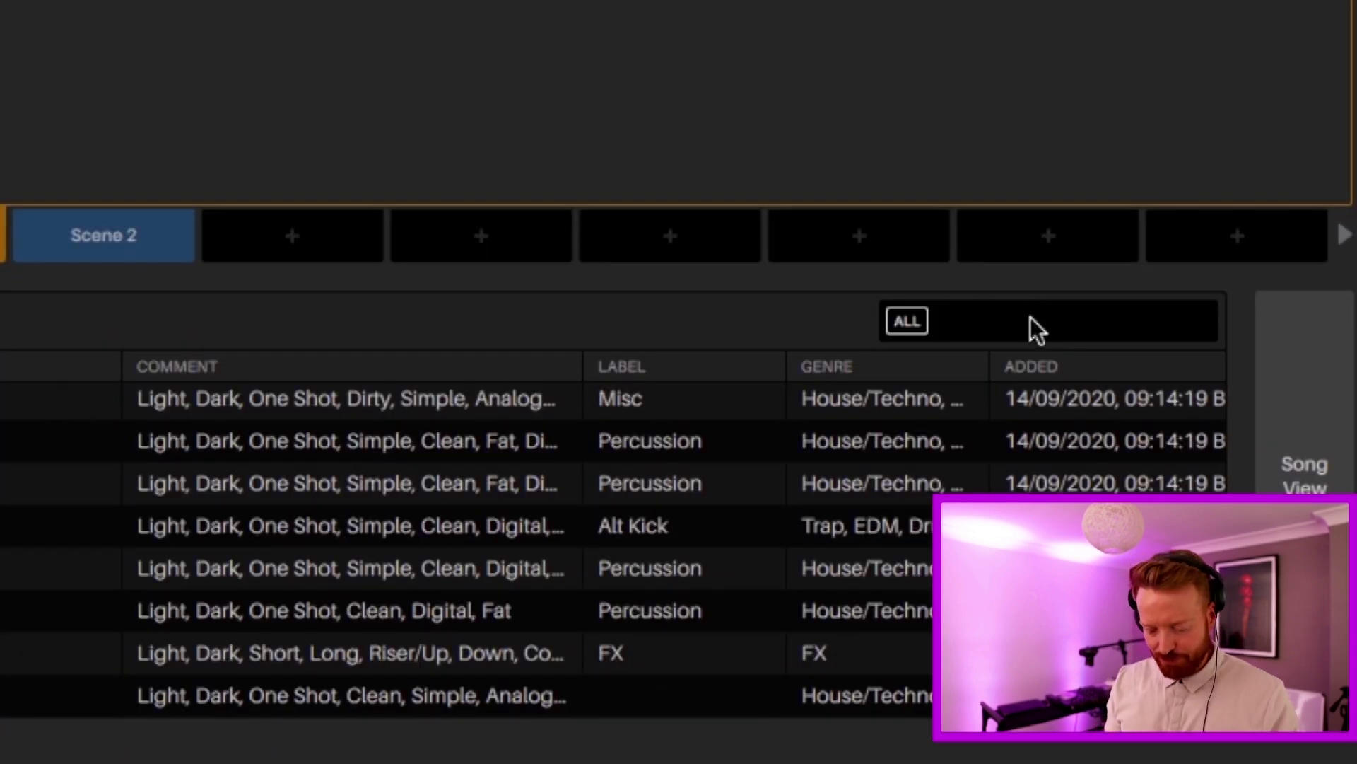
{"action": "type", "text": "tom"}
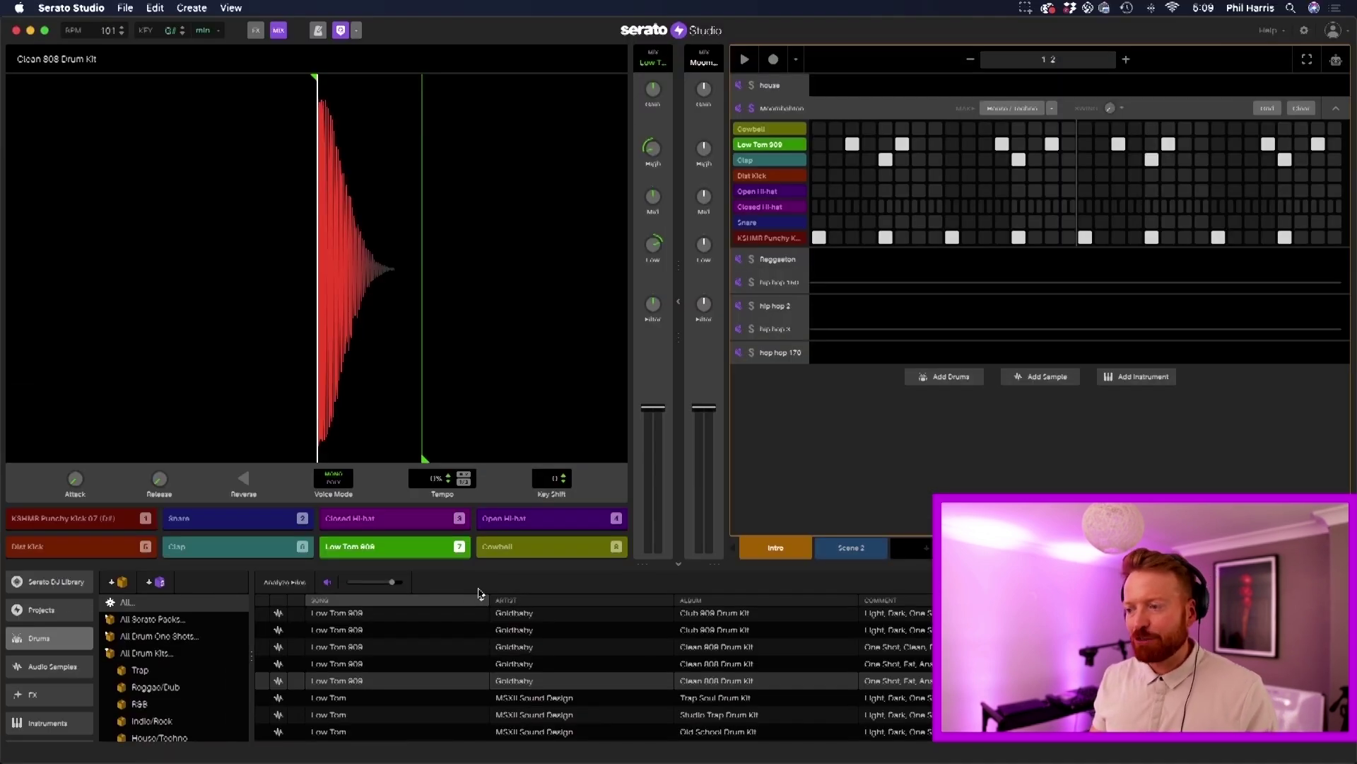
- Sort the tom results by song and audition the samples from Mid Tom through to Low Tom 909
{"action": "left_click", "coordinate": [479, 598]}
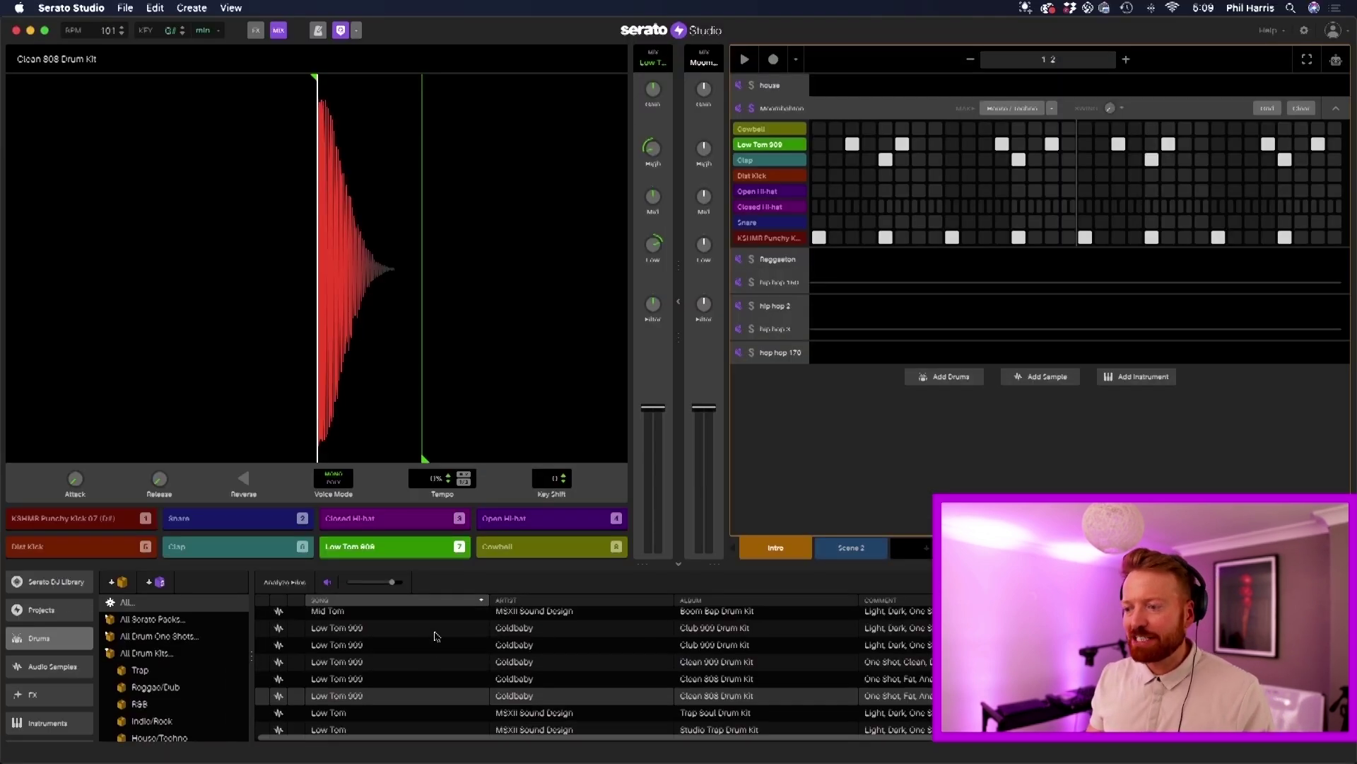
{"action": "left_click", "coordinate": [370, 688]}
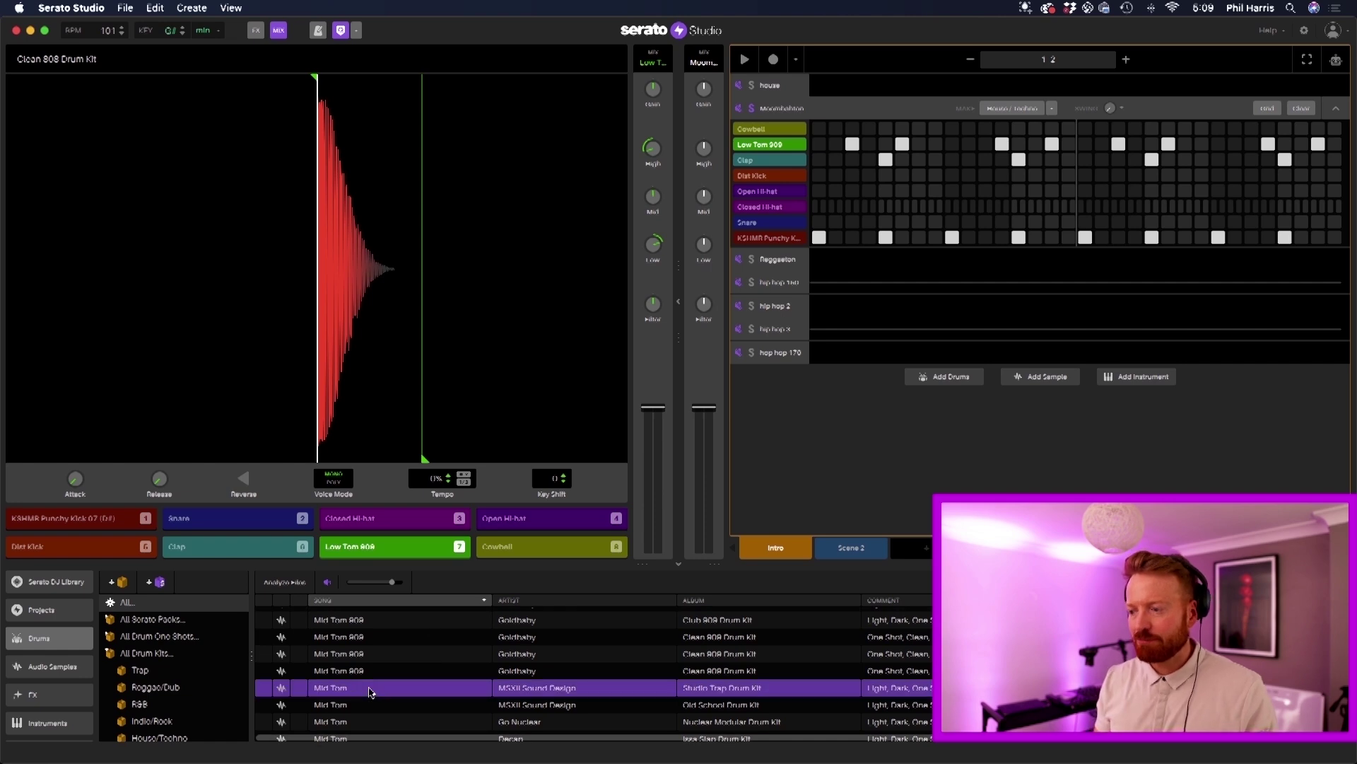
{"action": "key", "text": "Down"}
{"action": "key", "text": "Down"}
{"action": "key", "text": "Down"}
{"action": "key", "text": "Down"}
{"action": "key", "text": "Down"}
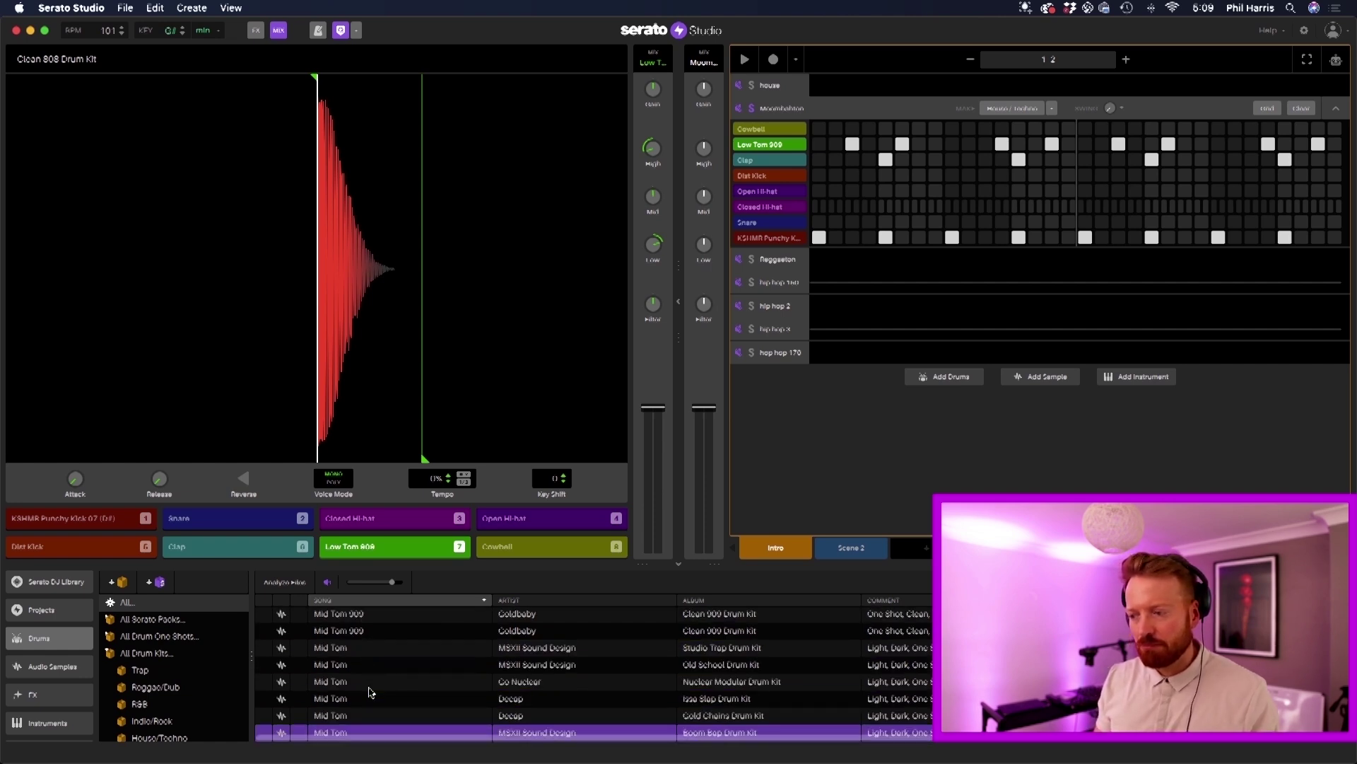
{"action": "key", "text": "Down"}
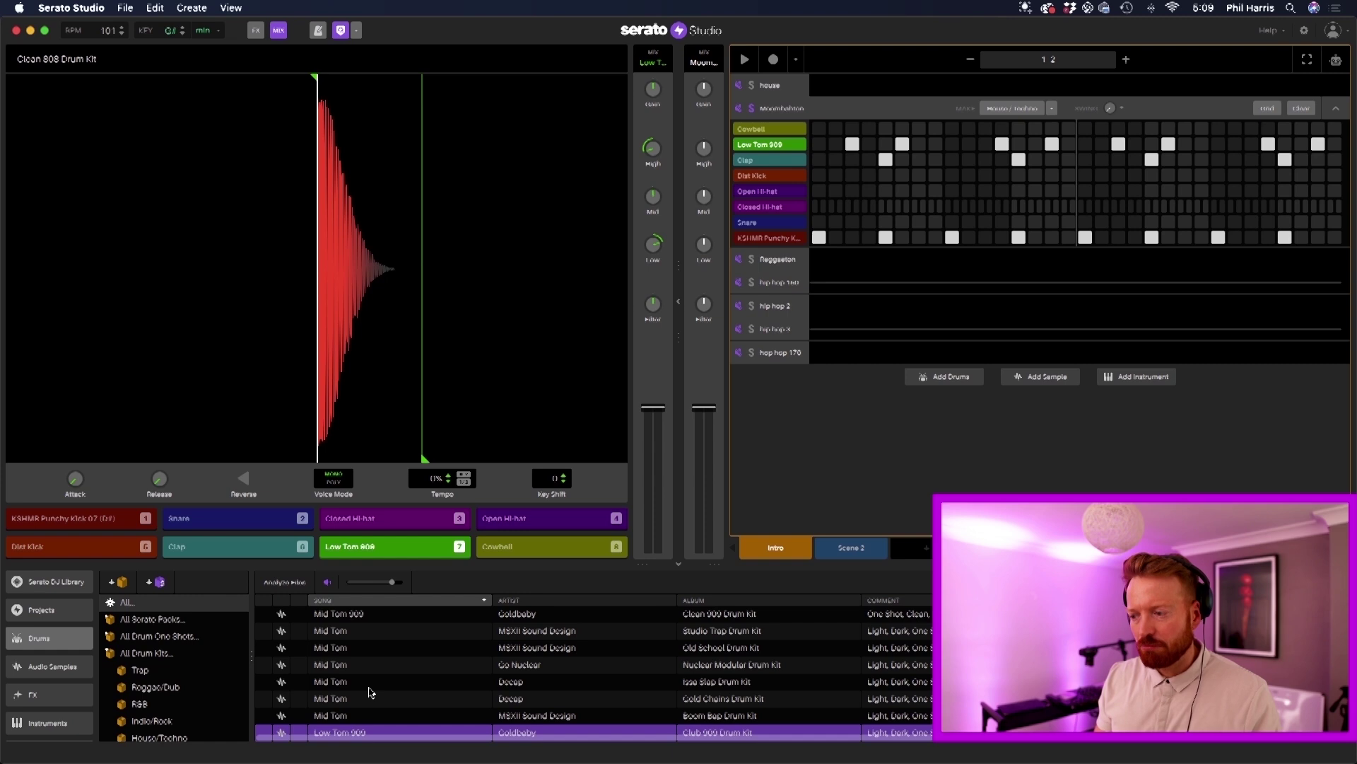
- Load the Low Tom 909 sample from the Club 909 Drum Kit onto the Moombahton deck's low tom pad and play the pattern
{"action": "left_click_drag", "start_coordinate": [357, 732], "coordinate": [367, 555]}
{"action": "key", "text": "space"}
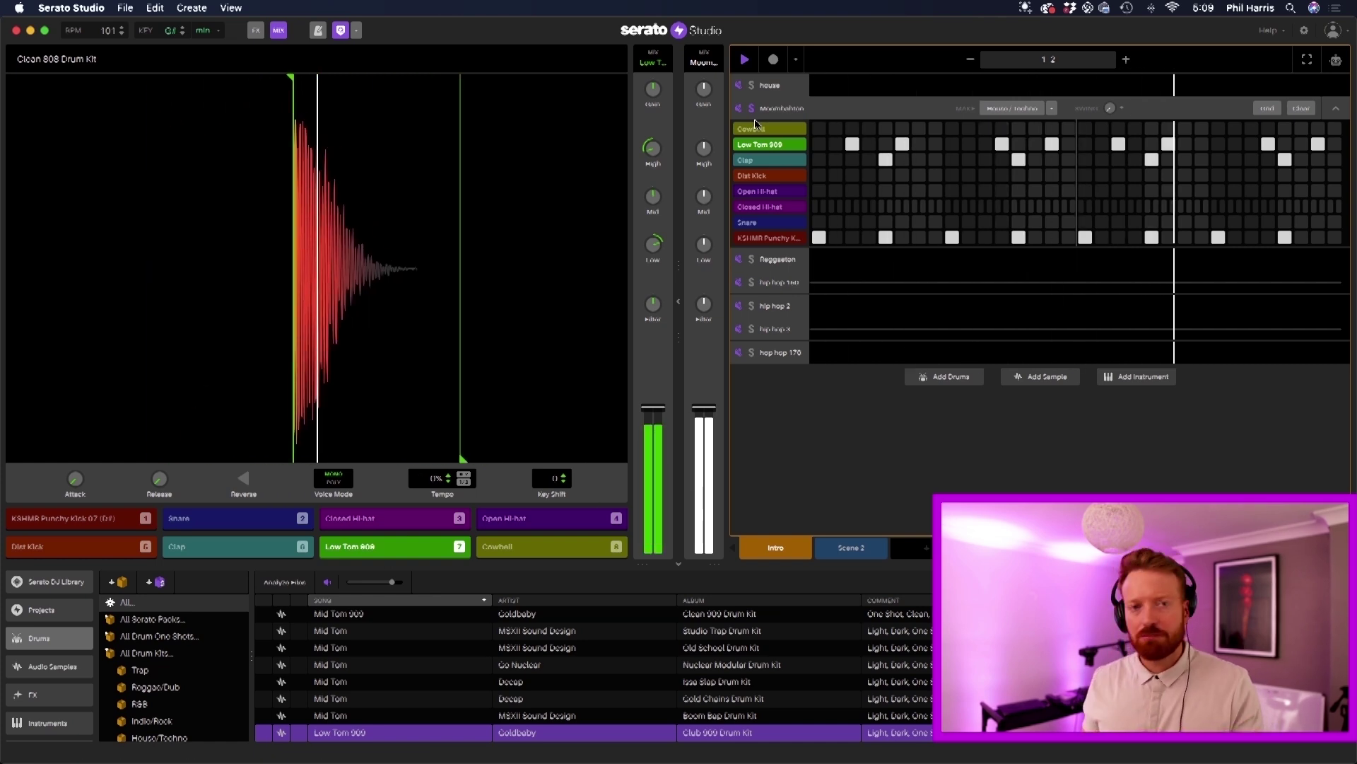
{"action": "key", "text": "space"}
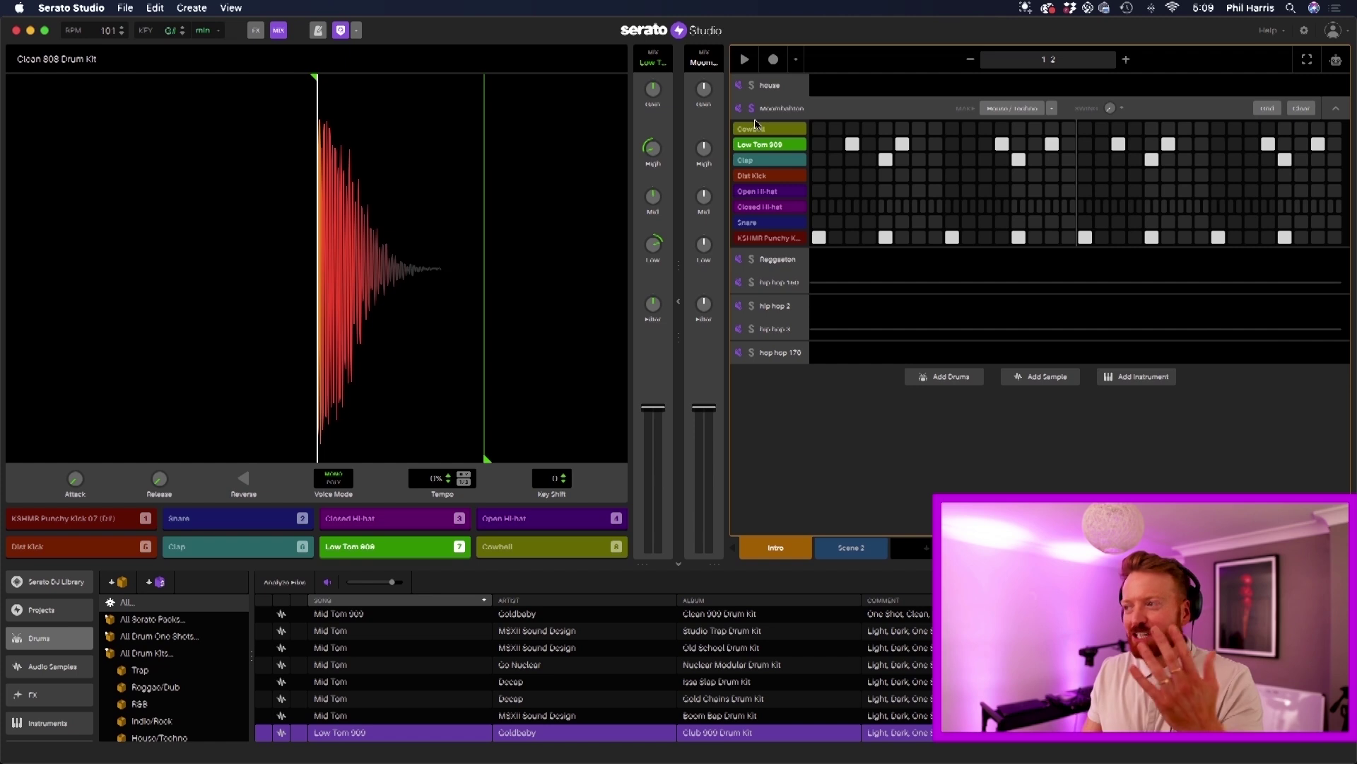
- Open and solo the Reggaeton deck and play its pattern
{"action": "left_click", "coordinate": [776, 265]}
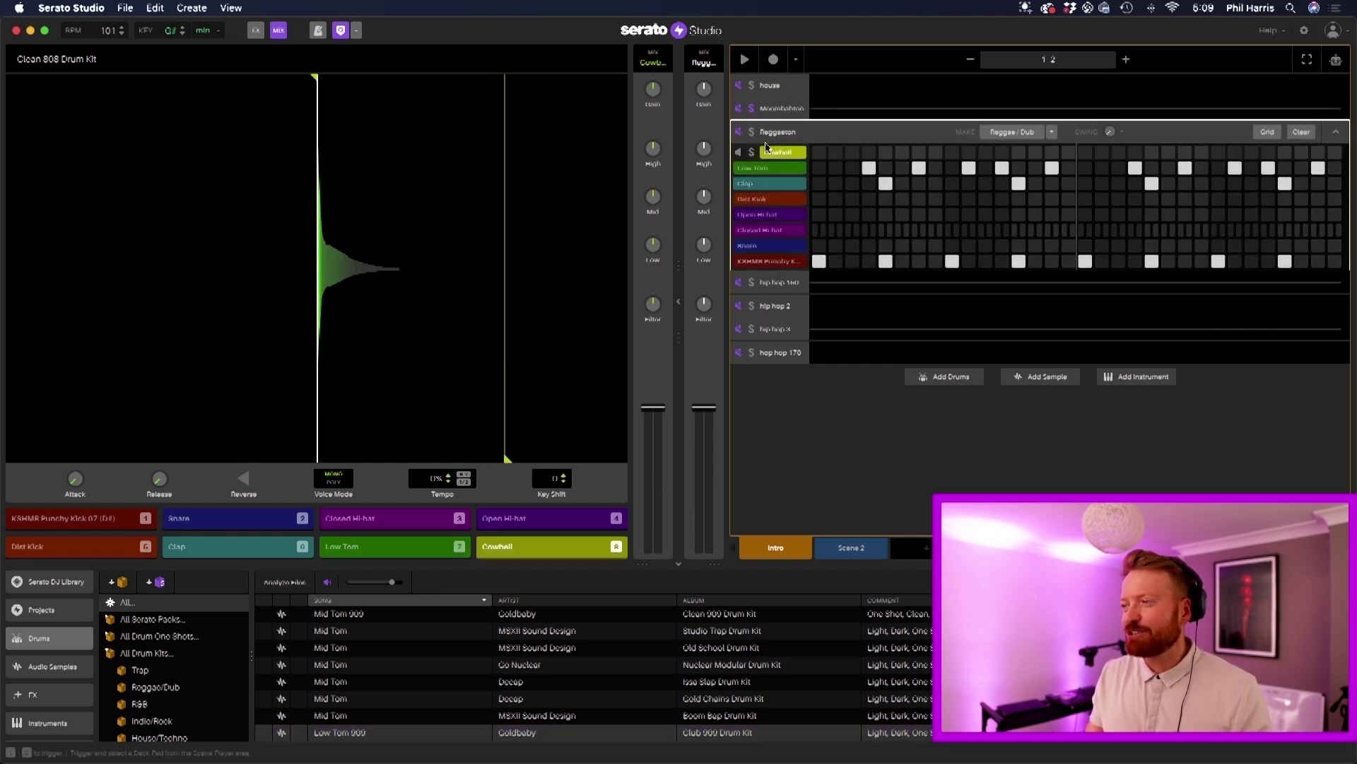
{"action": "key", "text": "space"}
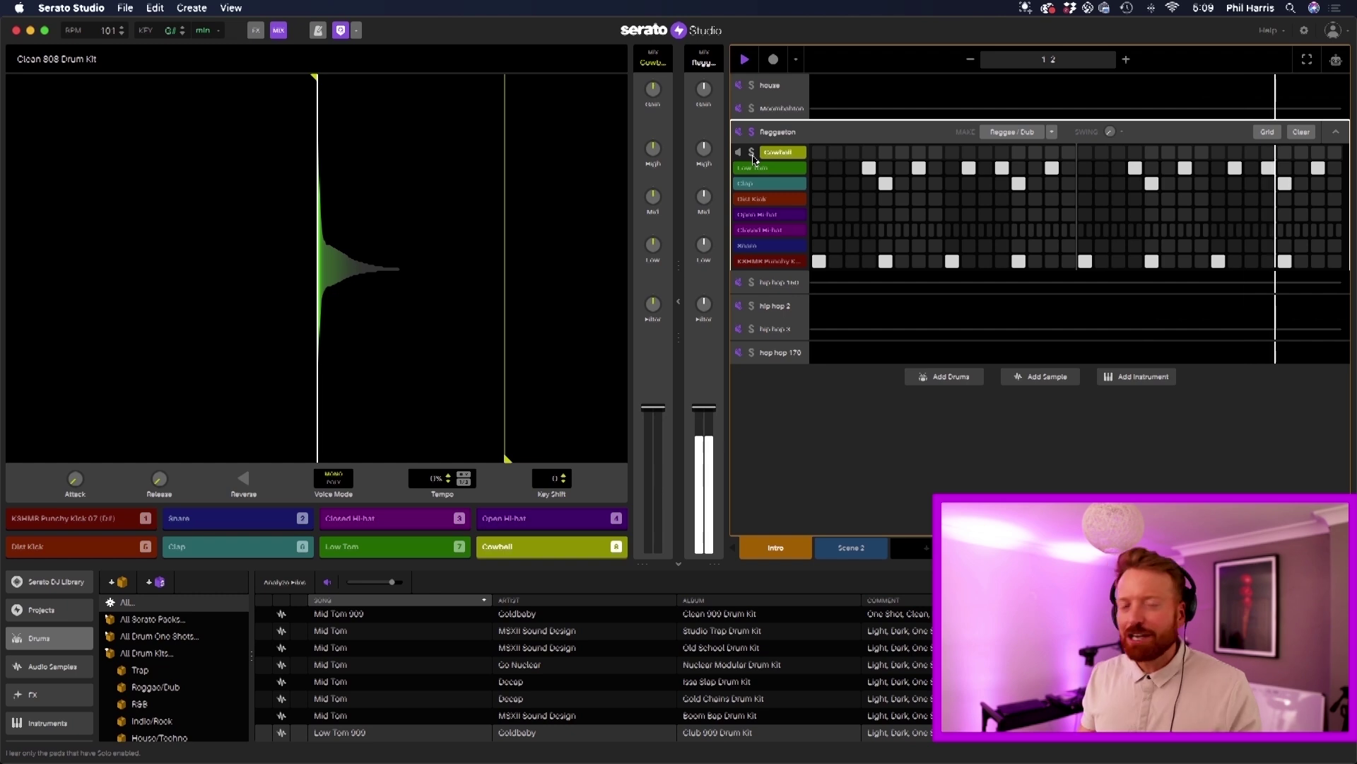
{"action": "key", "text": "space"}
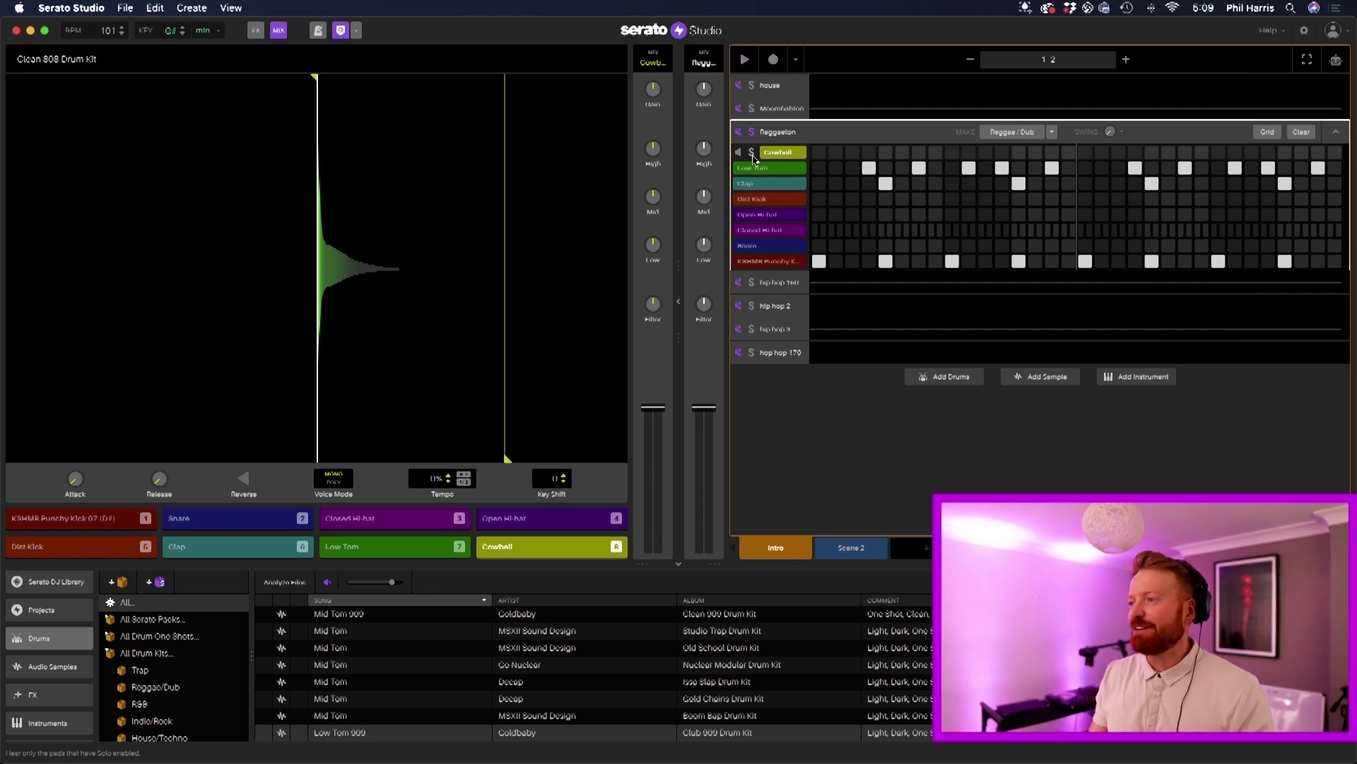
- Switch to Chrome and listen to an excerpt of Major Lazer's Light It Up remix in the SoundCloud tabs
{"action": "key", "text": "ctrl+Up"}
{"action": "left_click", "coordinate": [777, 494]}
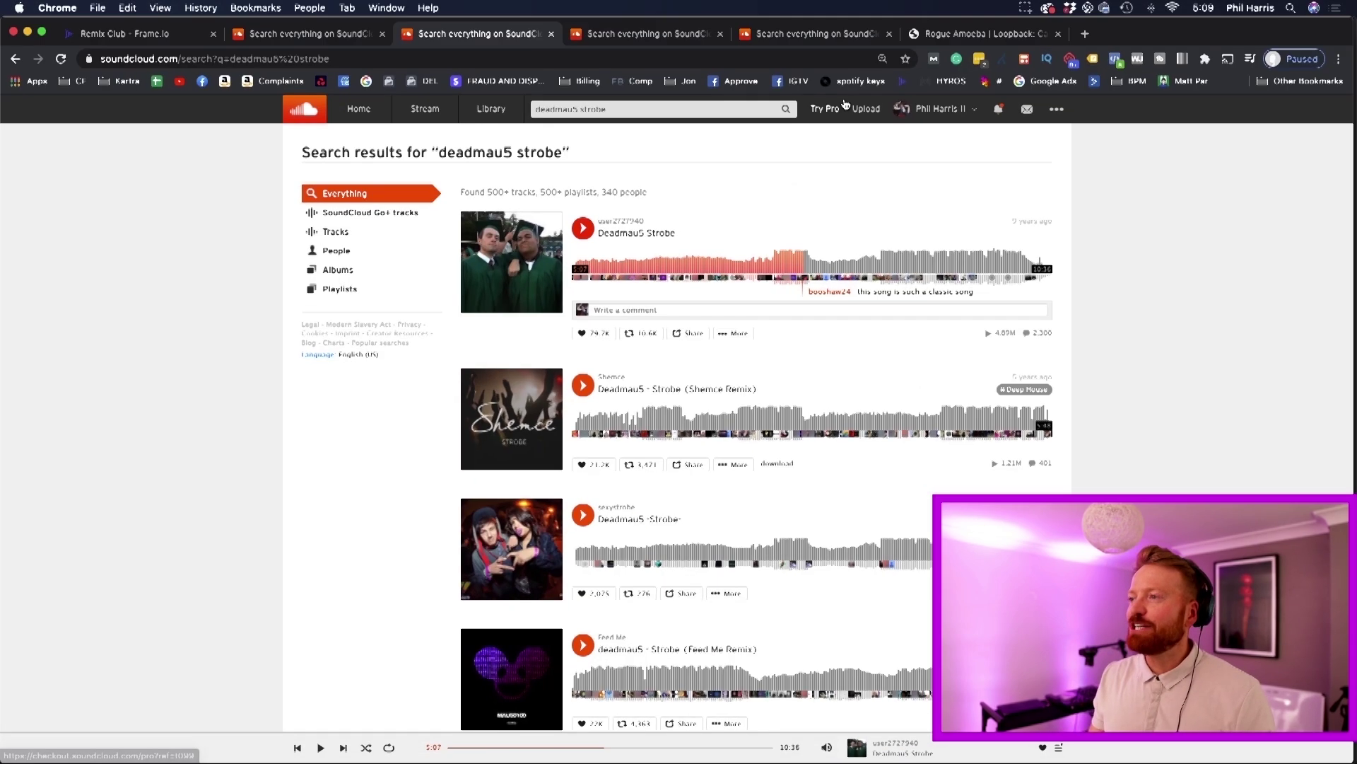
{"action": "left_click", "coordinate": [667, 34]}
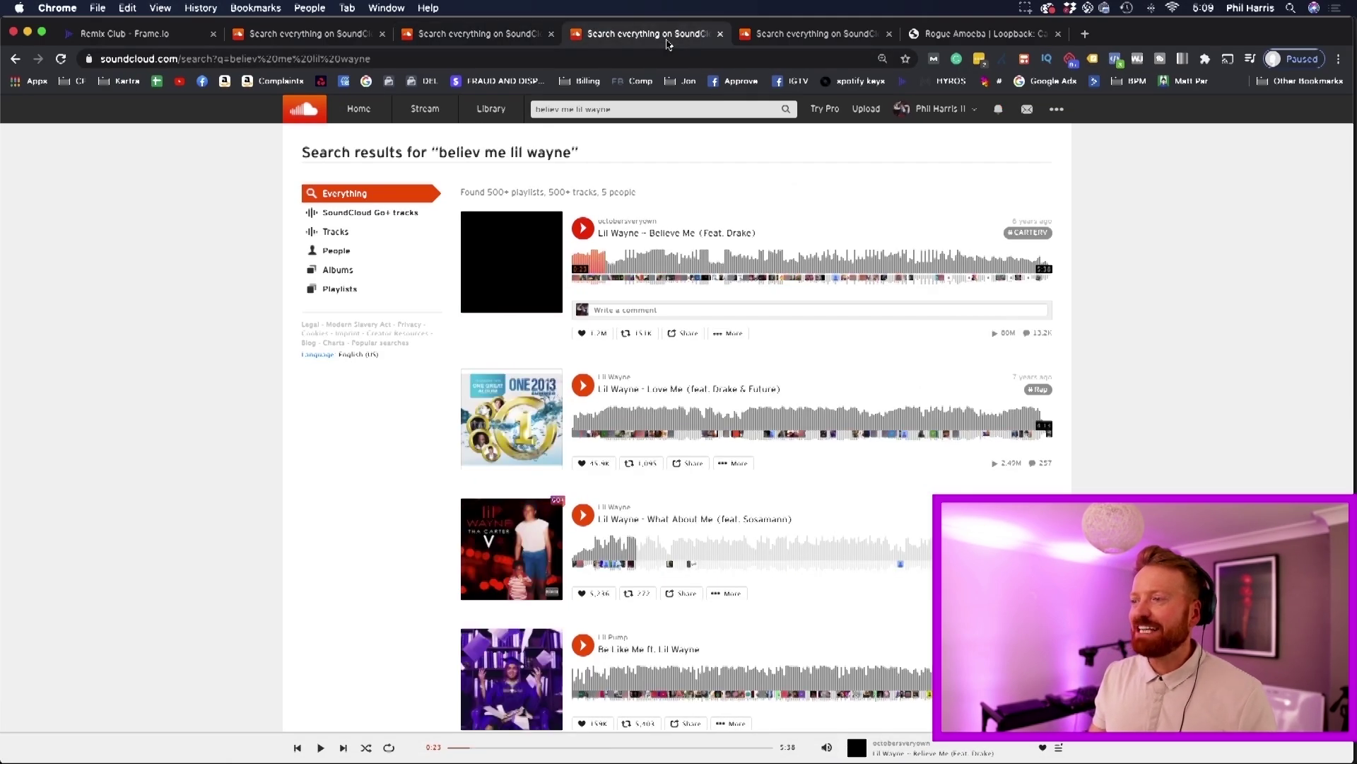
{"action": "left_click", "coordinate": [772, 36]}
{"action": "left_click", "coordinate": [705, 263]}
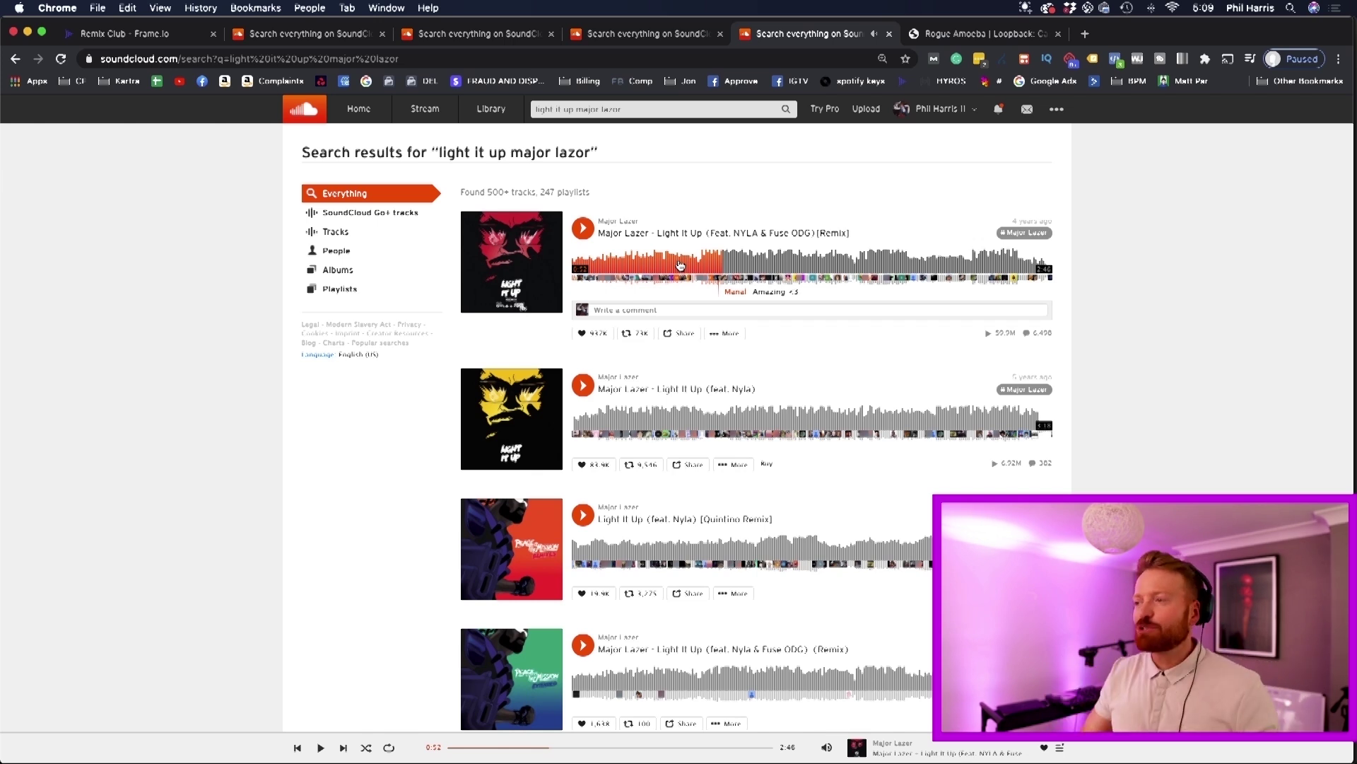
- Switch back to Serato Studio and open the hip hop 160 deck
{"action": "key", "text": "ctrl+Up"}
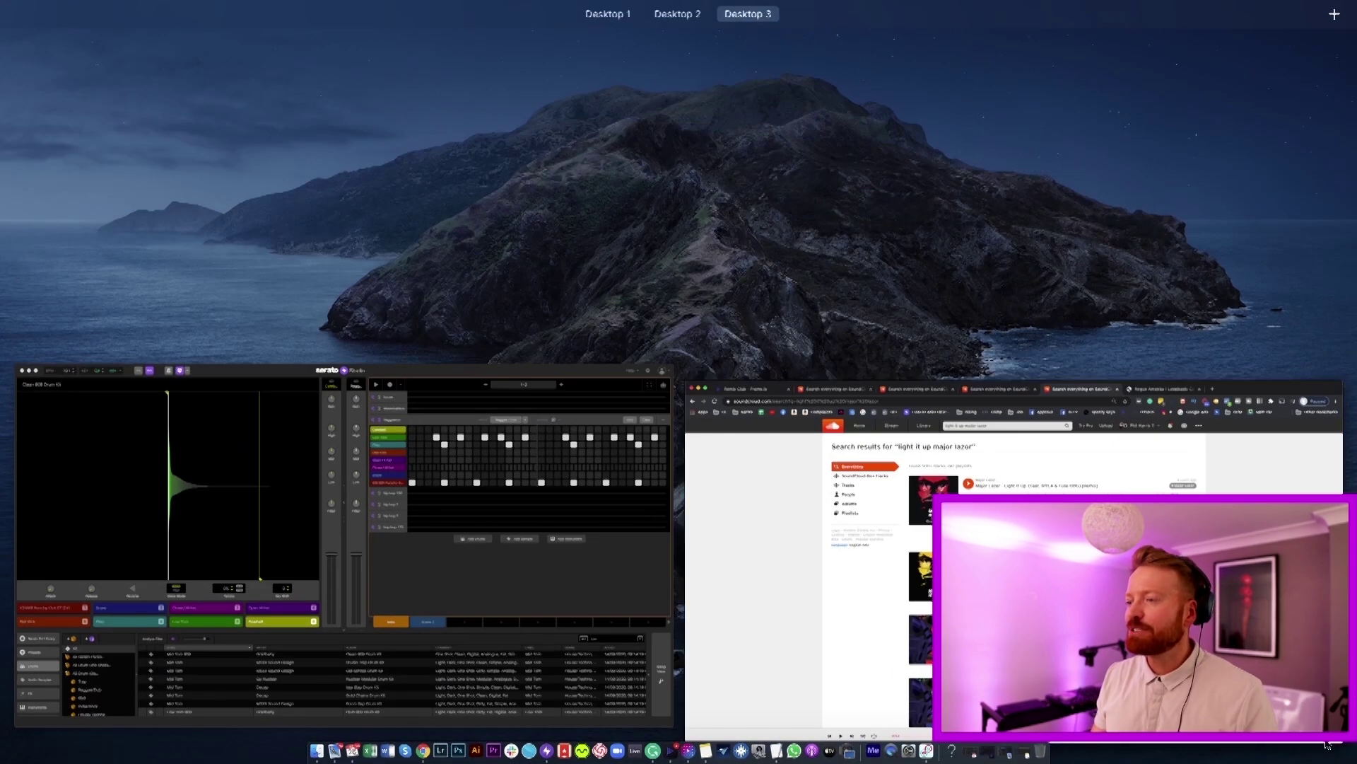
{"action": "left_click", "coordinate": [570, 591]}
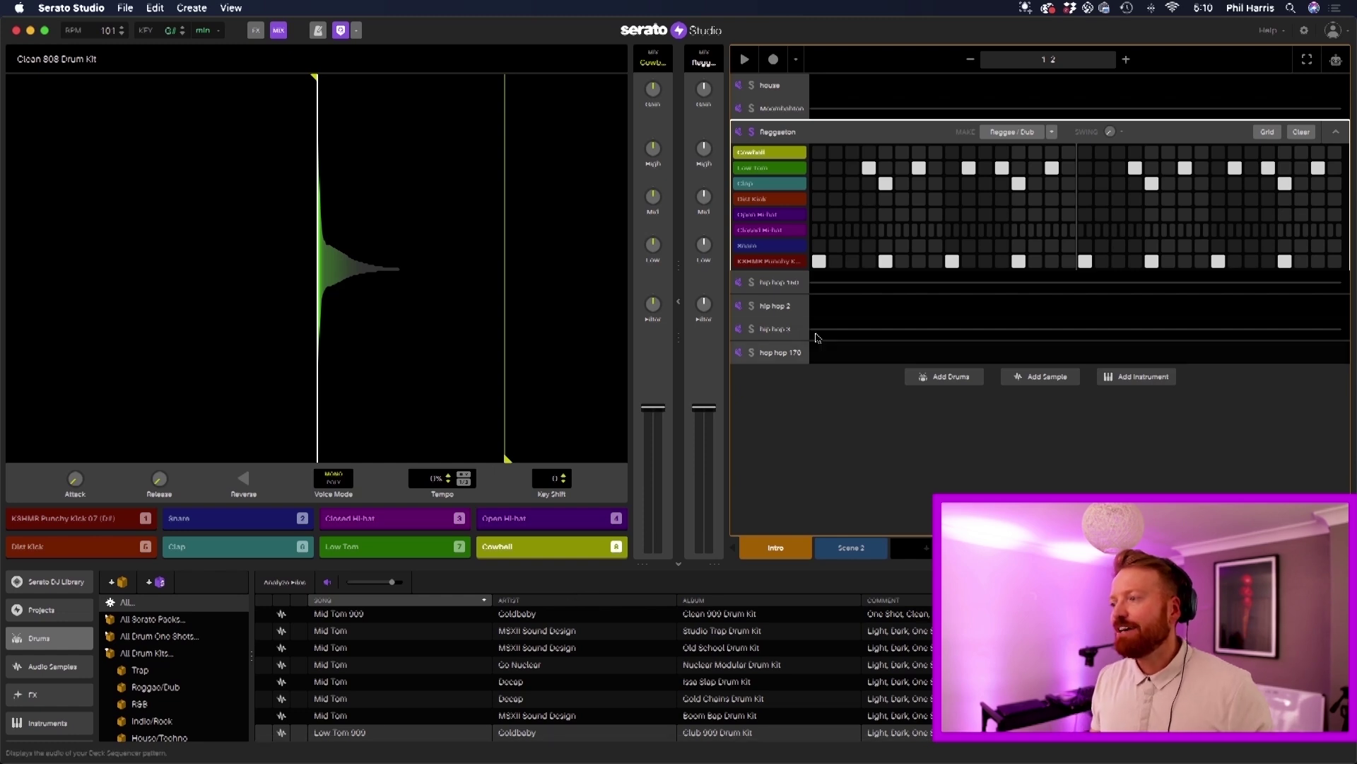
{"action": "left_click", "coordinate": [772, 284]}
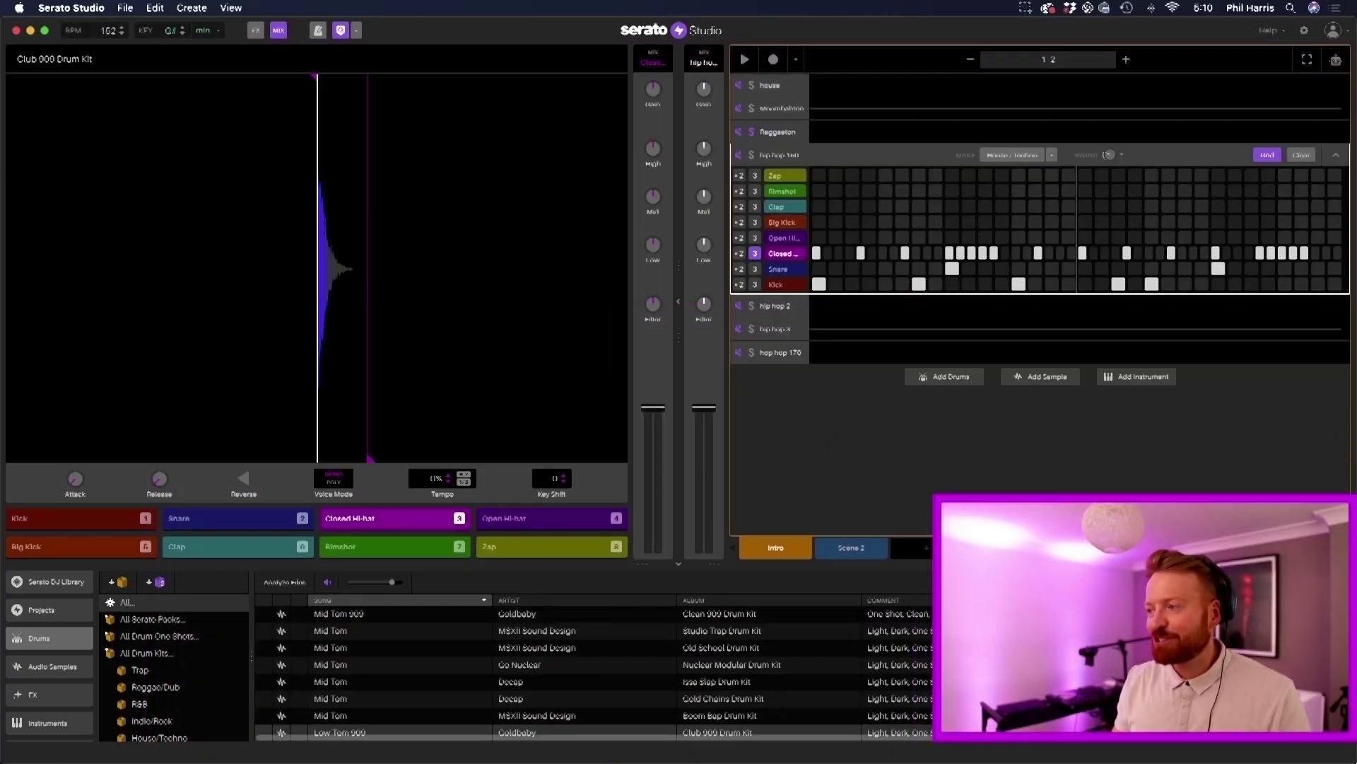
- Switch to Chrome and listen to an excerpt of Lil Wayne's Believe Me in its SoundCloud tab
{"action": "key", "text": "ctrl+Up"}
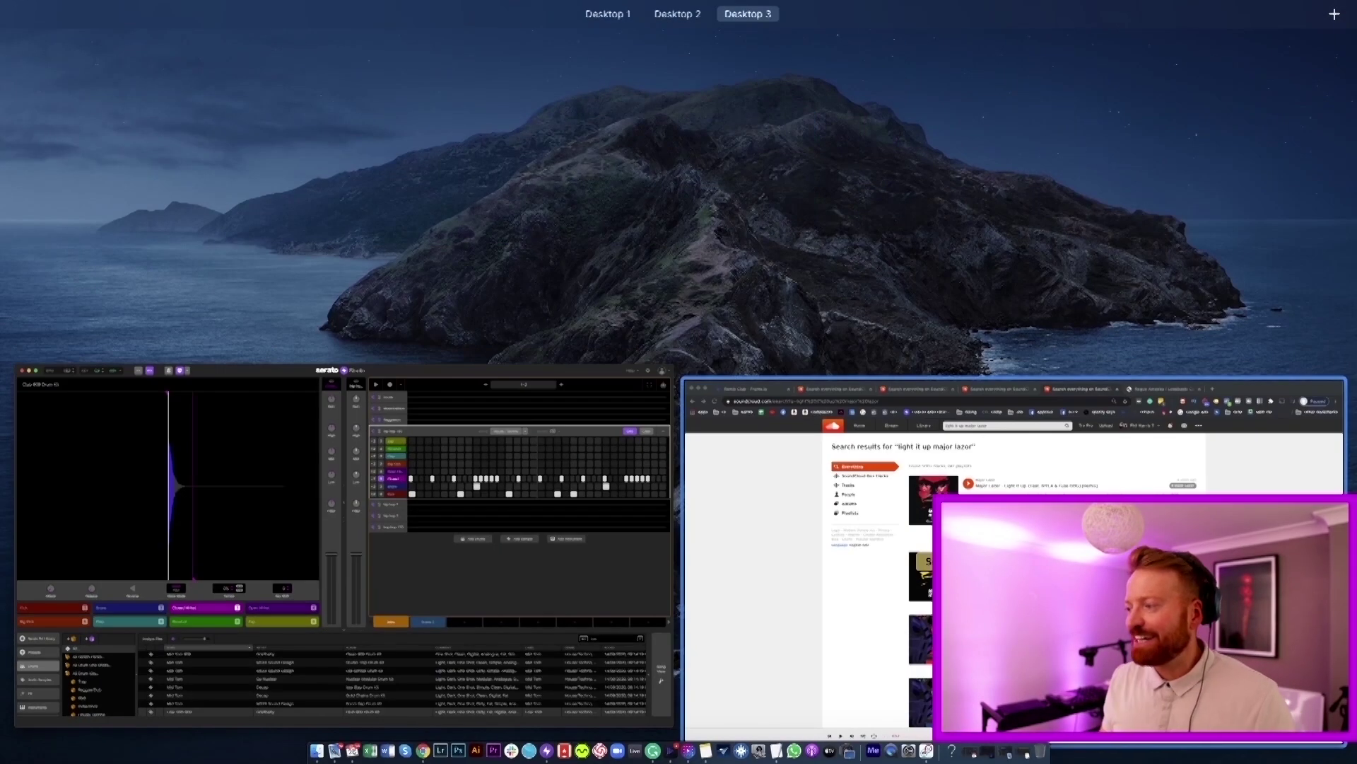
{"action": "left_click", "coordinate": [778, 438]}
{"action": "left_click", "coordinate": [672, 41]}
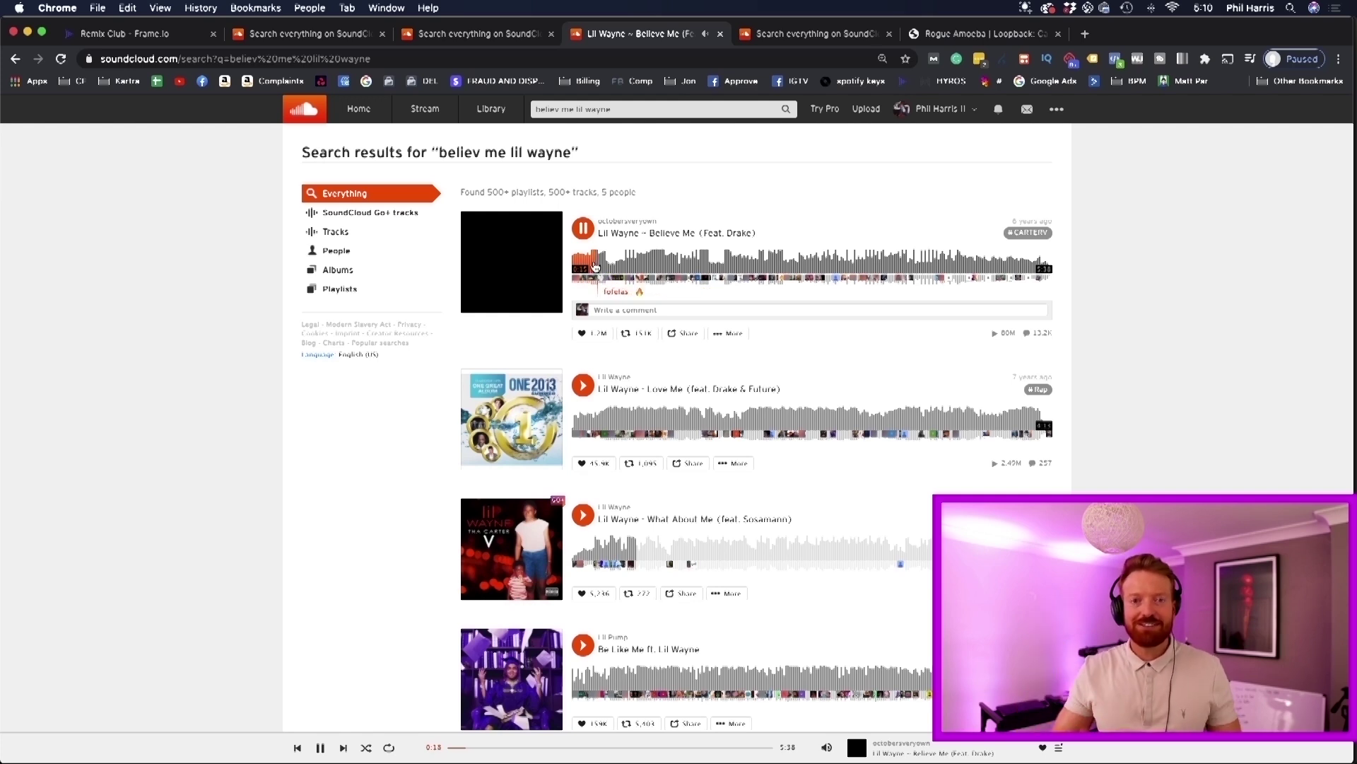
{"action": "key", "text": "space"}
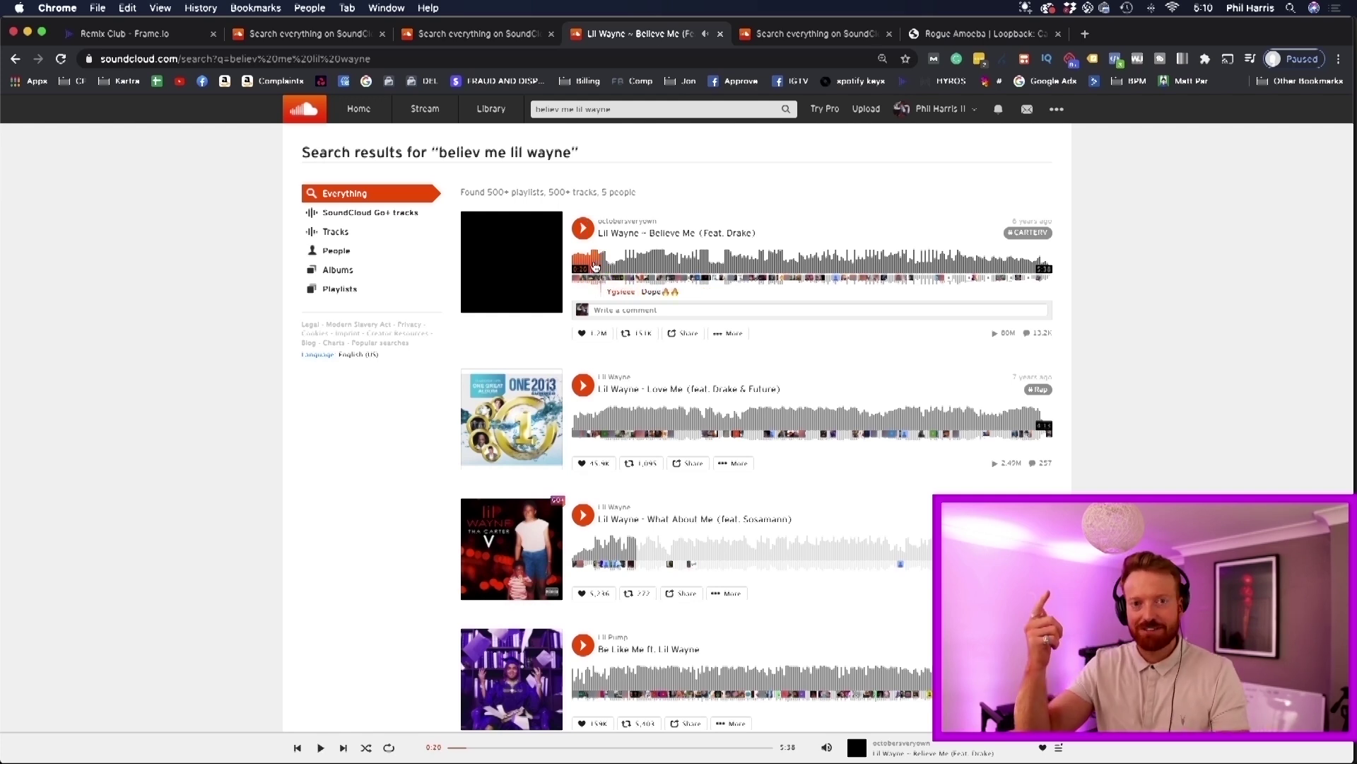
- Switch back to Serato Studio, select the closed hi-hat in the hip hop 160 deck, and hide the deck's grid settings
{"action": "key", "text": "ctrl+Up"}
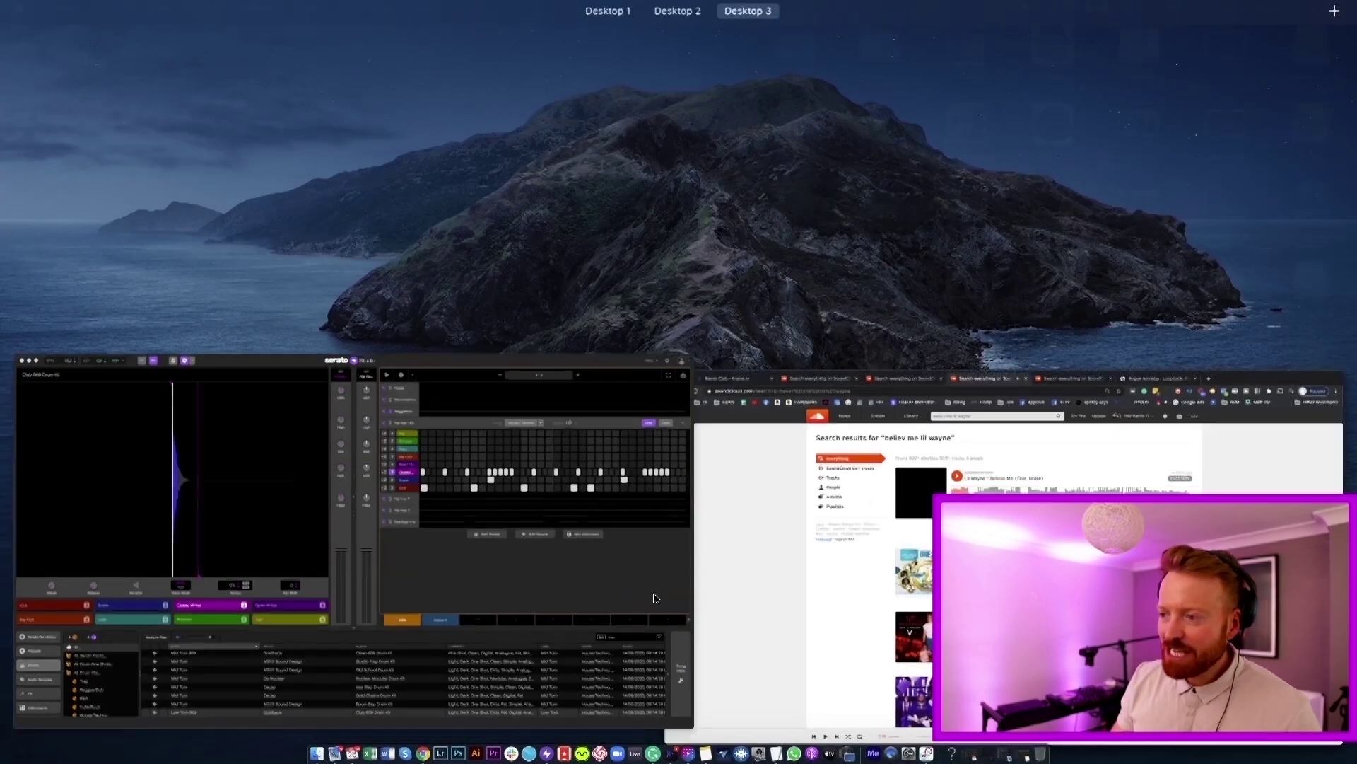
{"action": "left_click", "coordinate": [418, 531]}
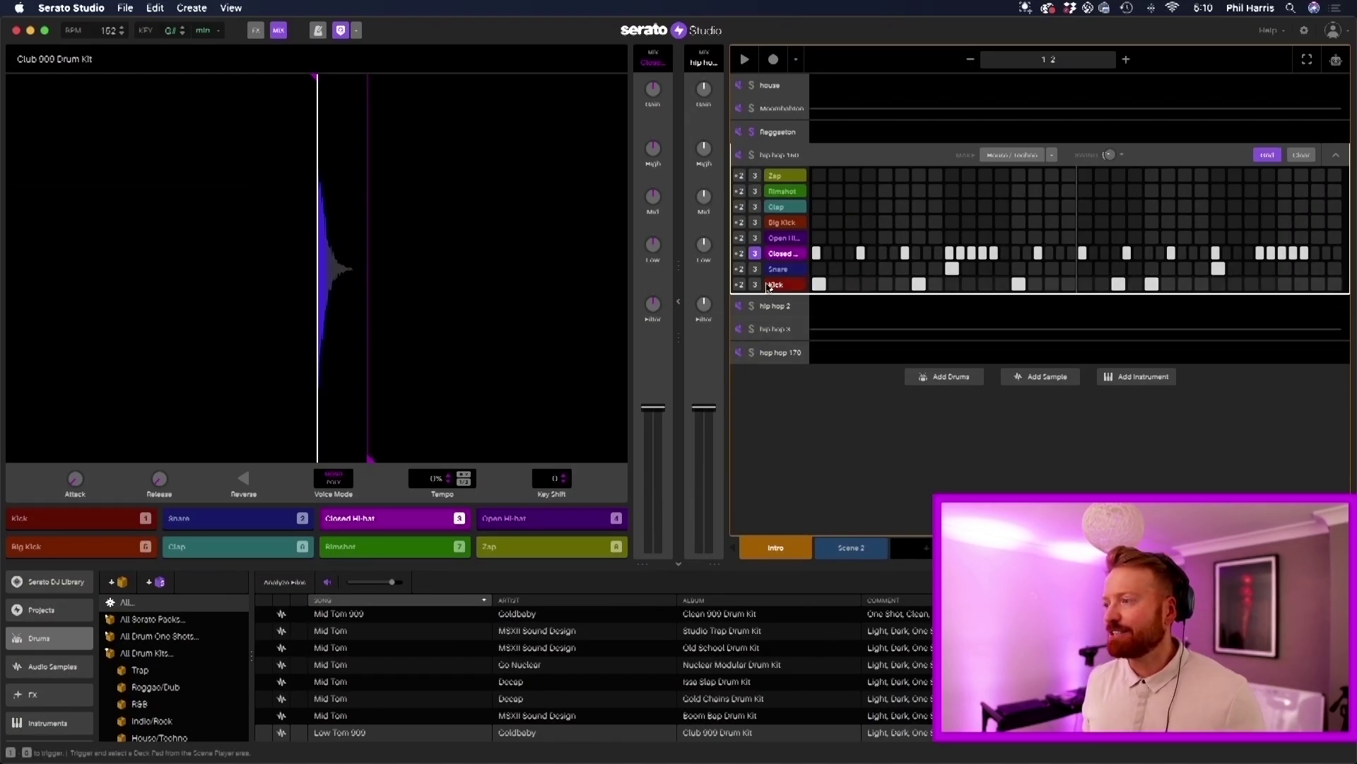
{"action": "left_click", "coordinate": [778, 256]}
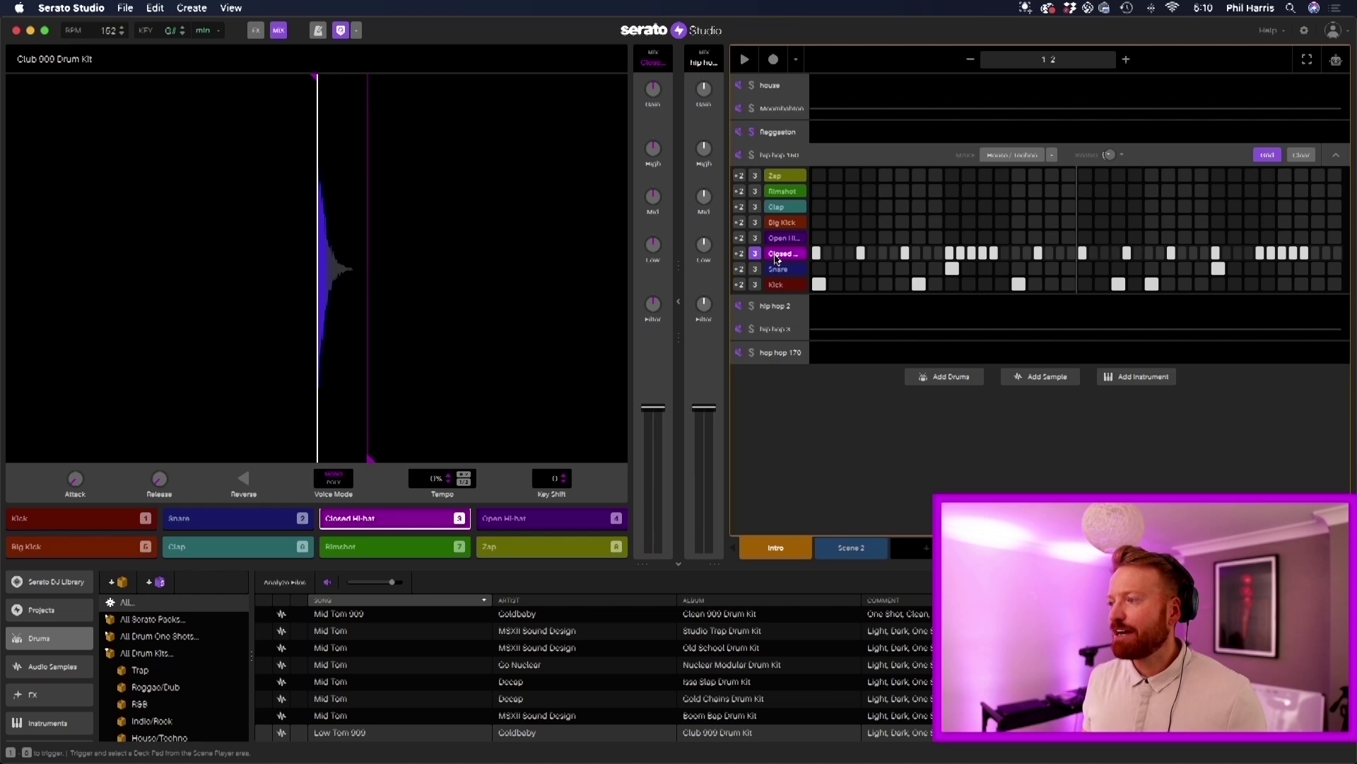
{"action": "left_click", "coordinate": [1265, 154]}
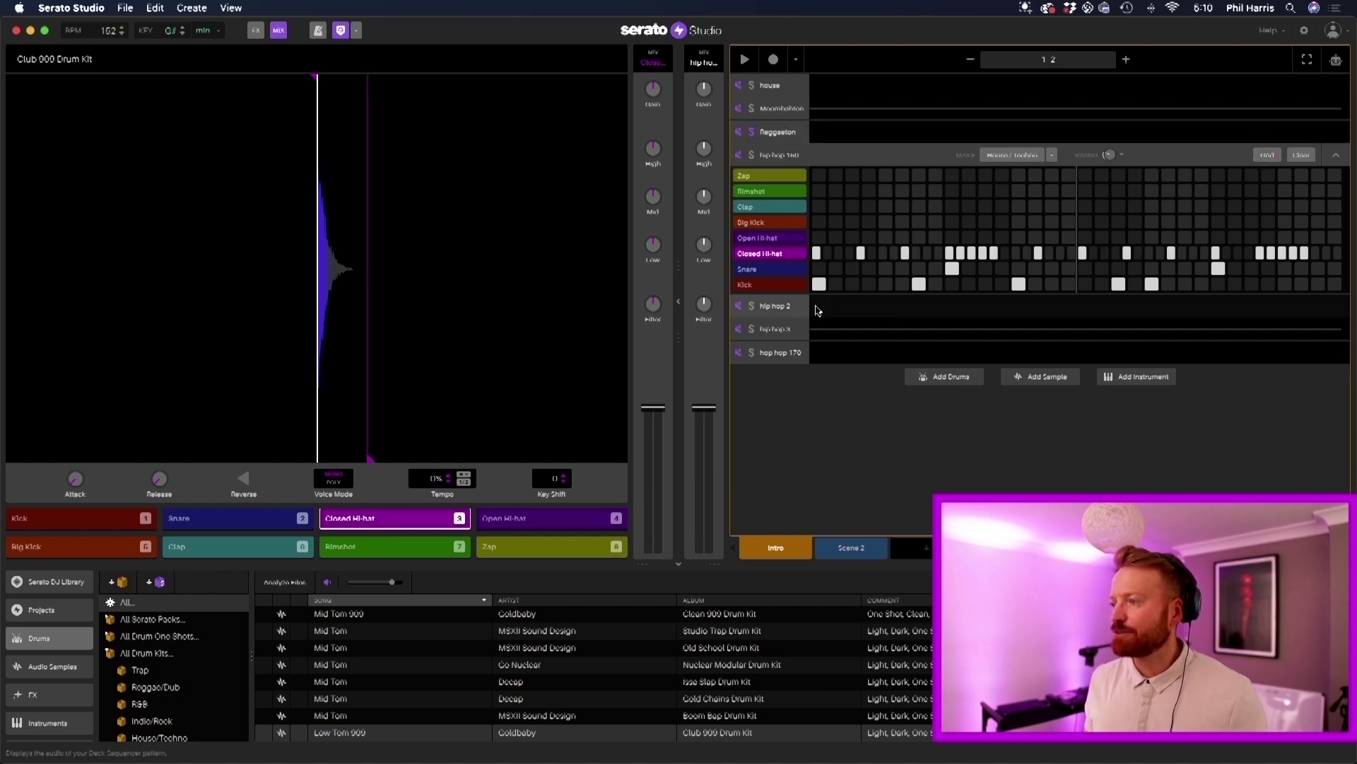
- Solo the hip hop 160 deck with its closed hi-hat muted and play the kick and snare pattern
{"action": "left_click", "coordinate": [751, 255]}
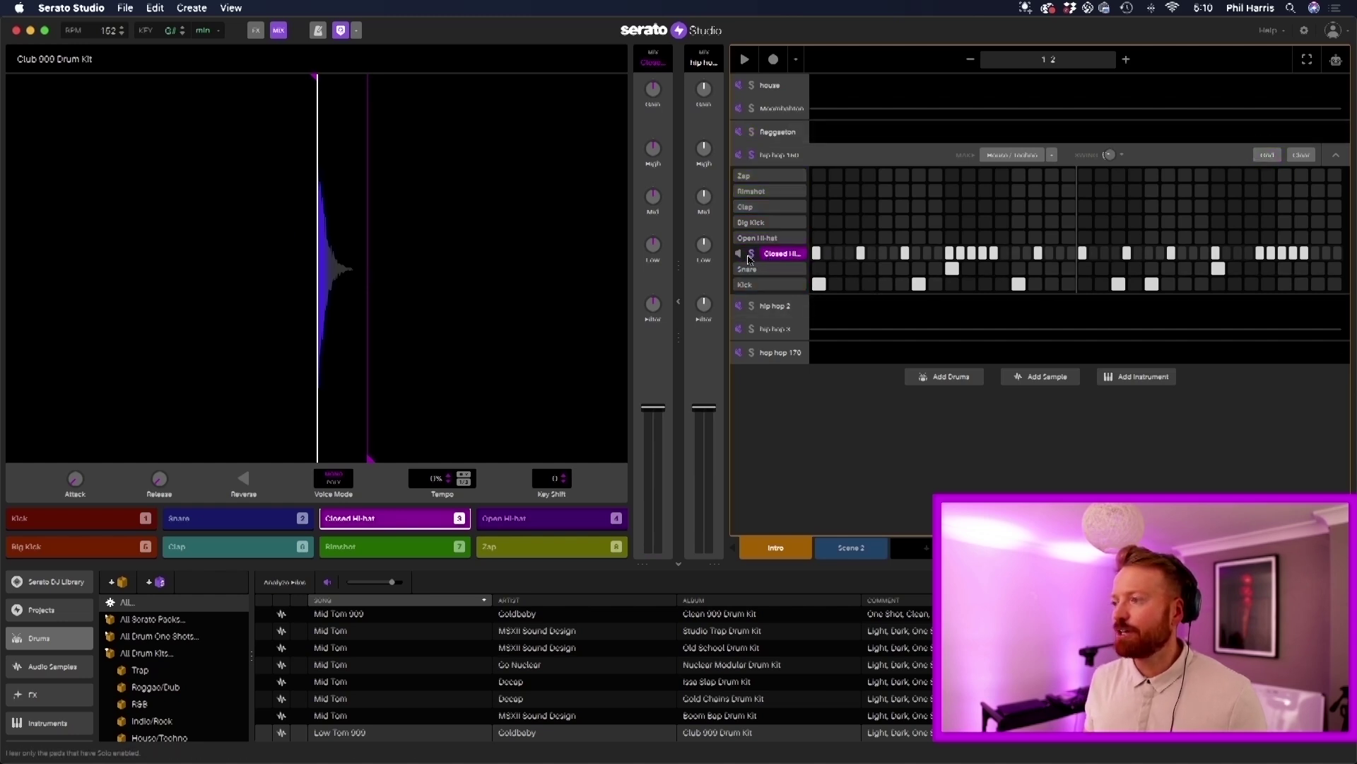
{"action": "left_click", "coordinate": [750, 254]}
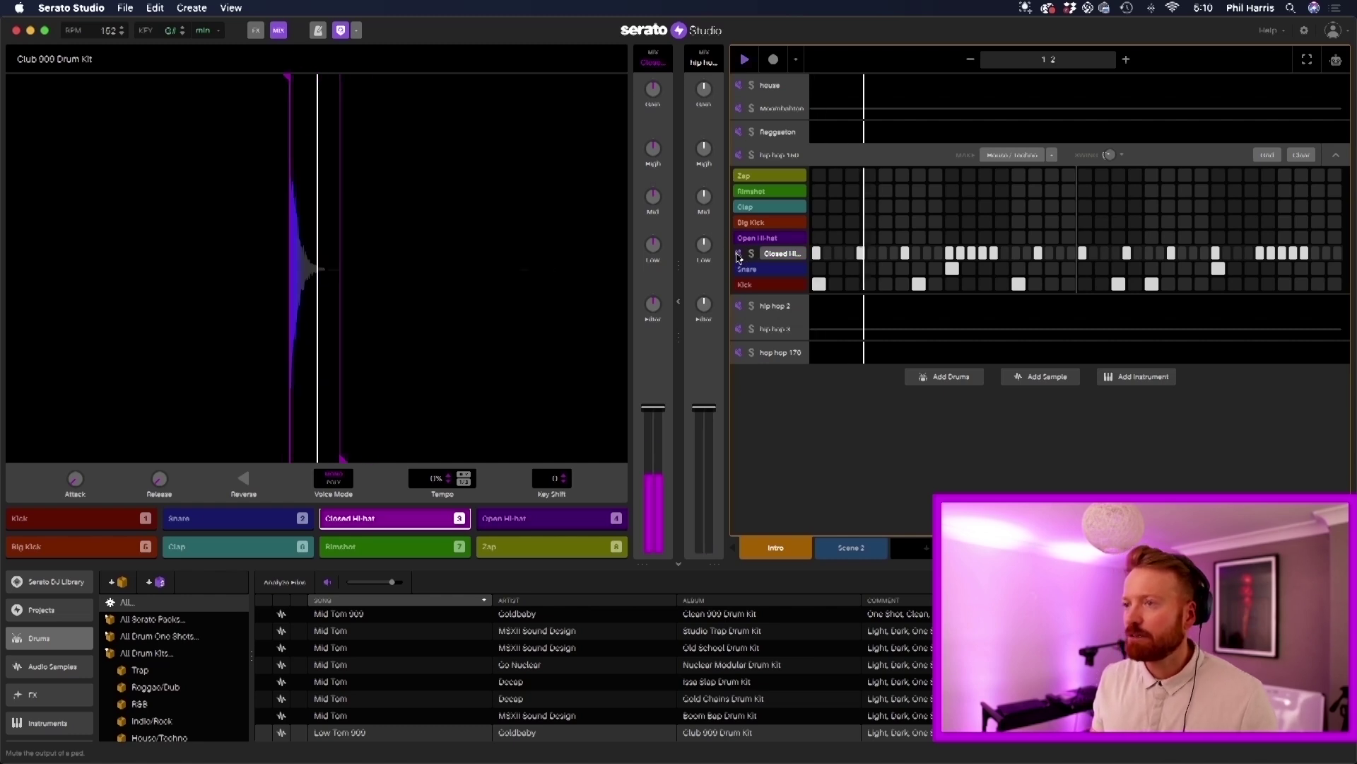
{"action": "left_click", "coordinate": [752, 155]}
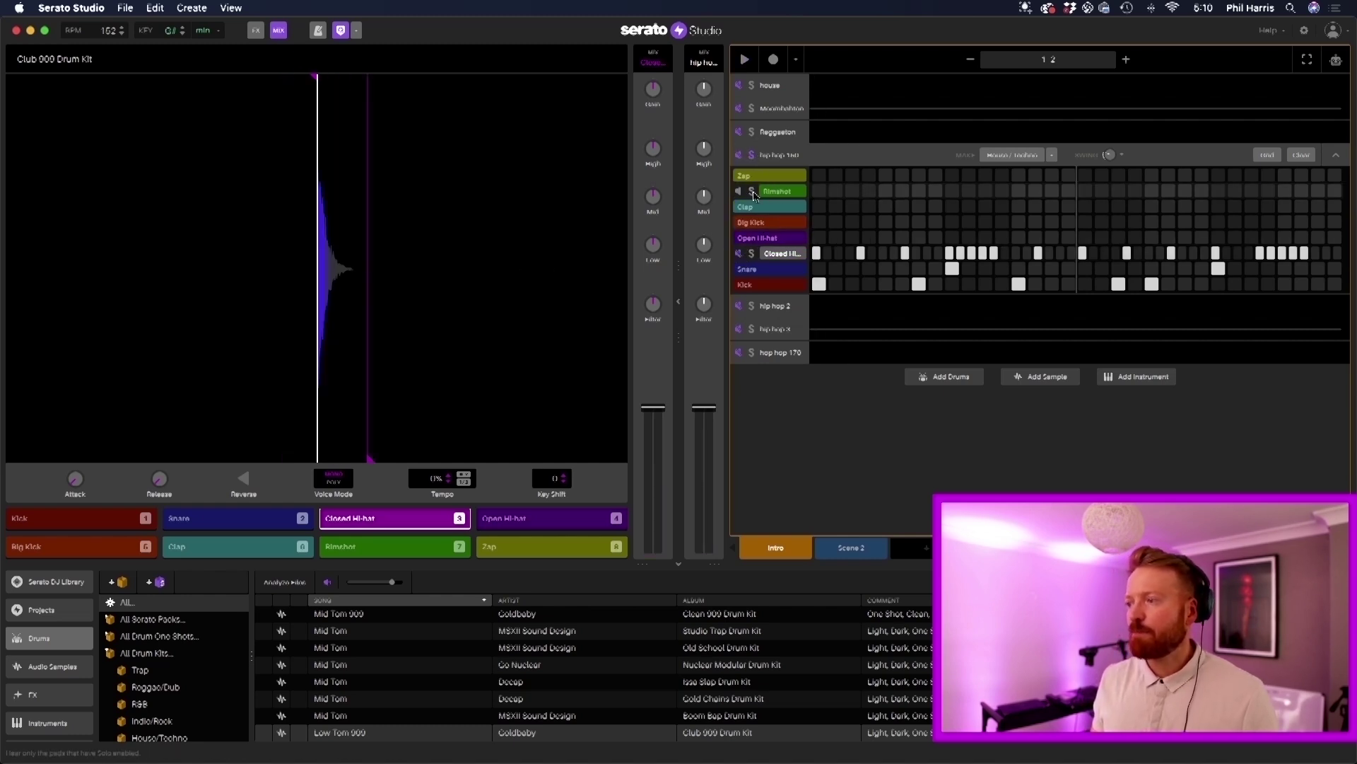
{"action": "key", "text": "space"}
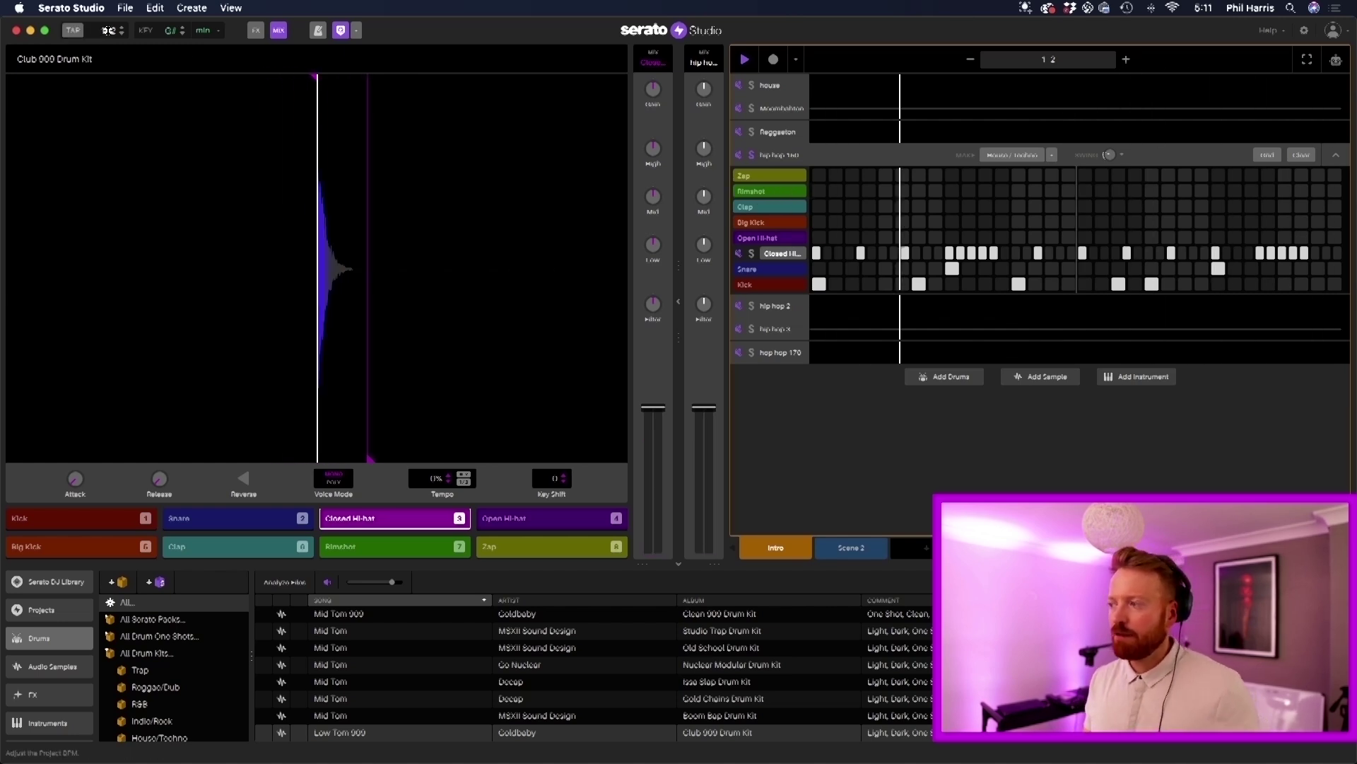
{"action": "key", "text": "space"}
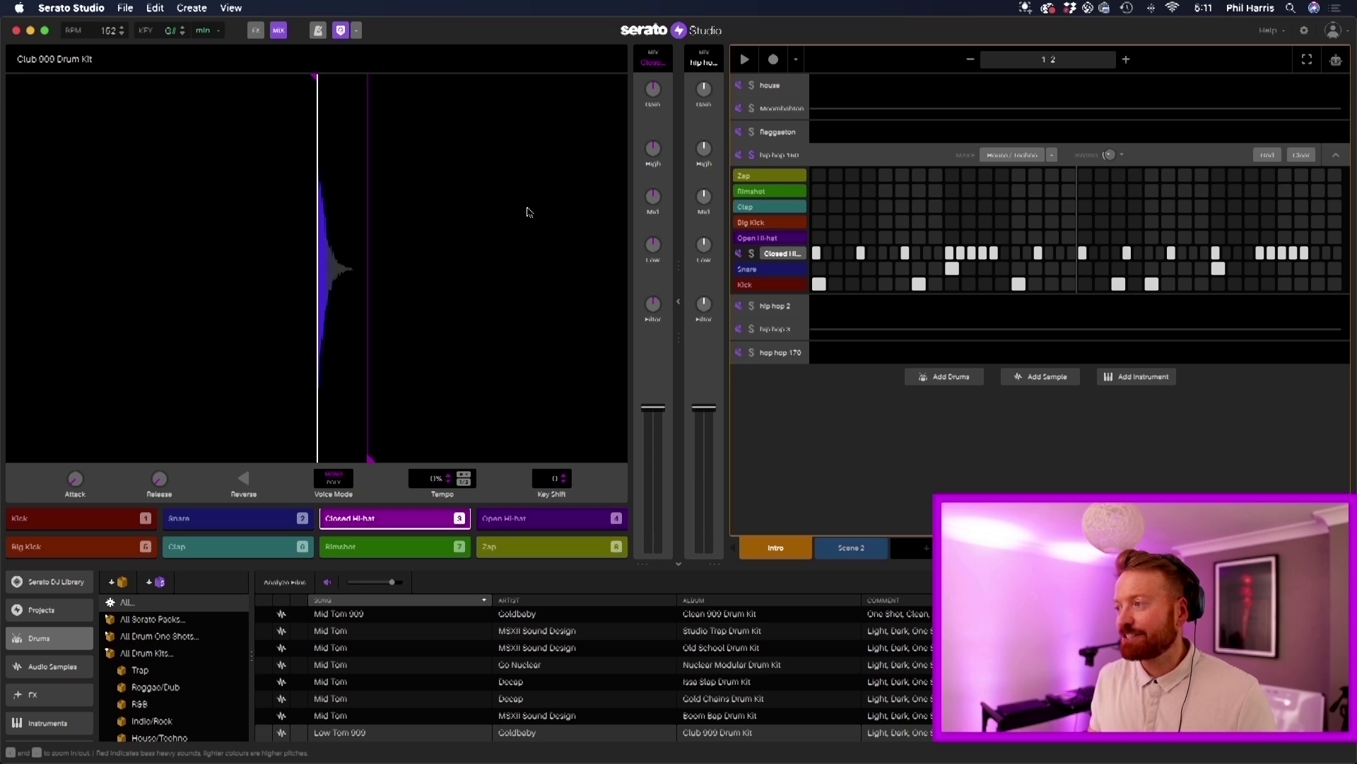
- Unmute the closed hi-hat in the hip hop 160 deck and play the full pattern
{"action": "left_click", "coordinate": [839, 253]}
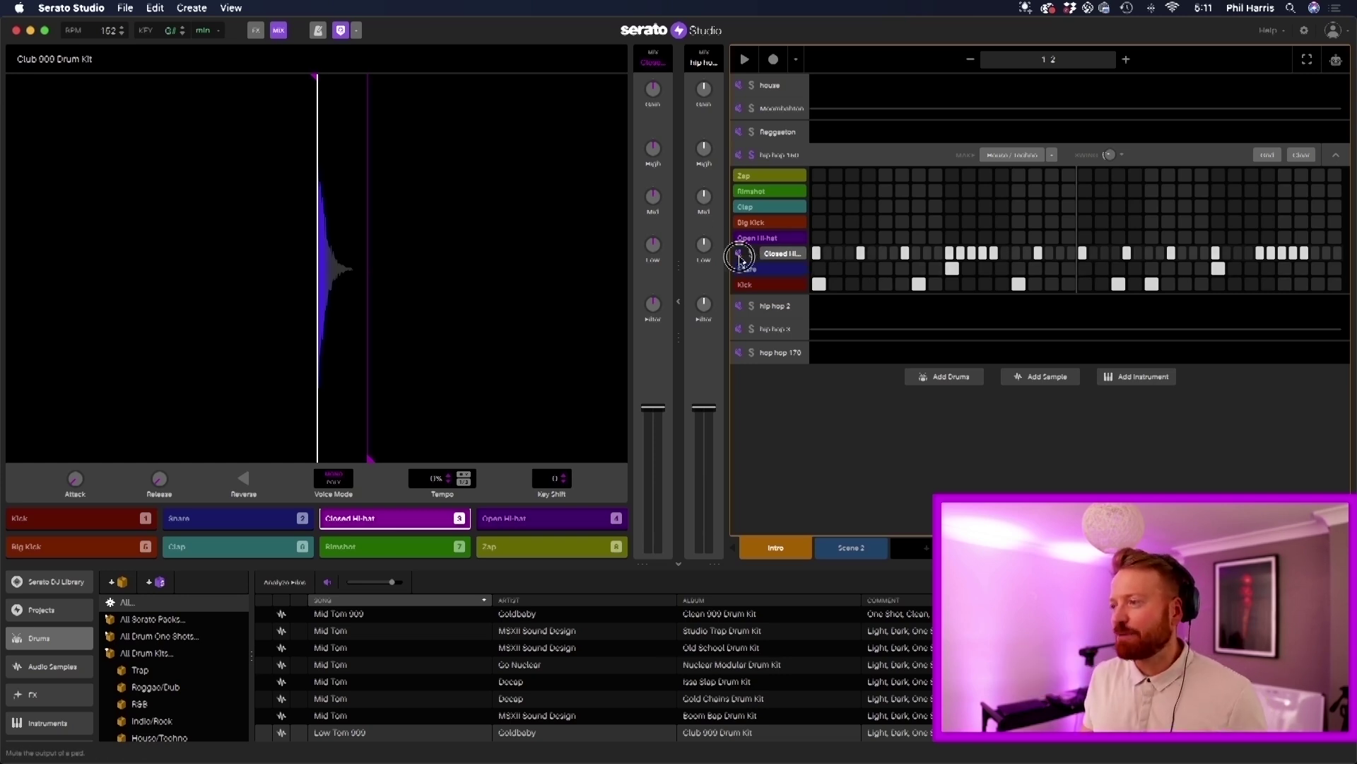
{"action": "key", "text": "space"}
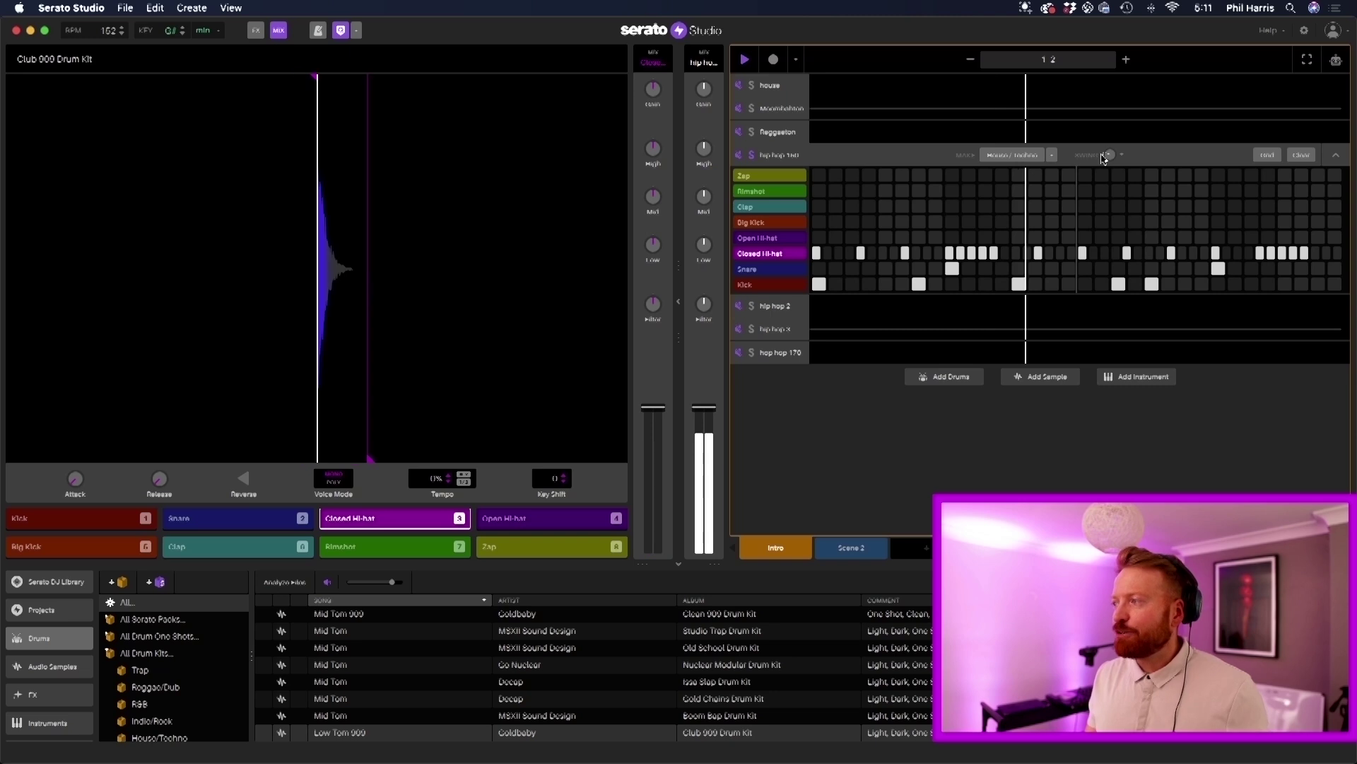
{"action": "key", "text": "space"}
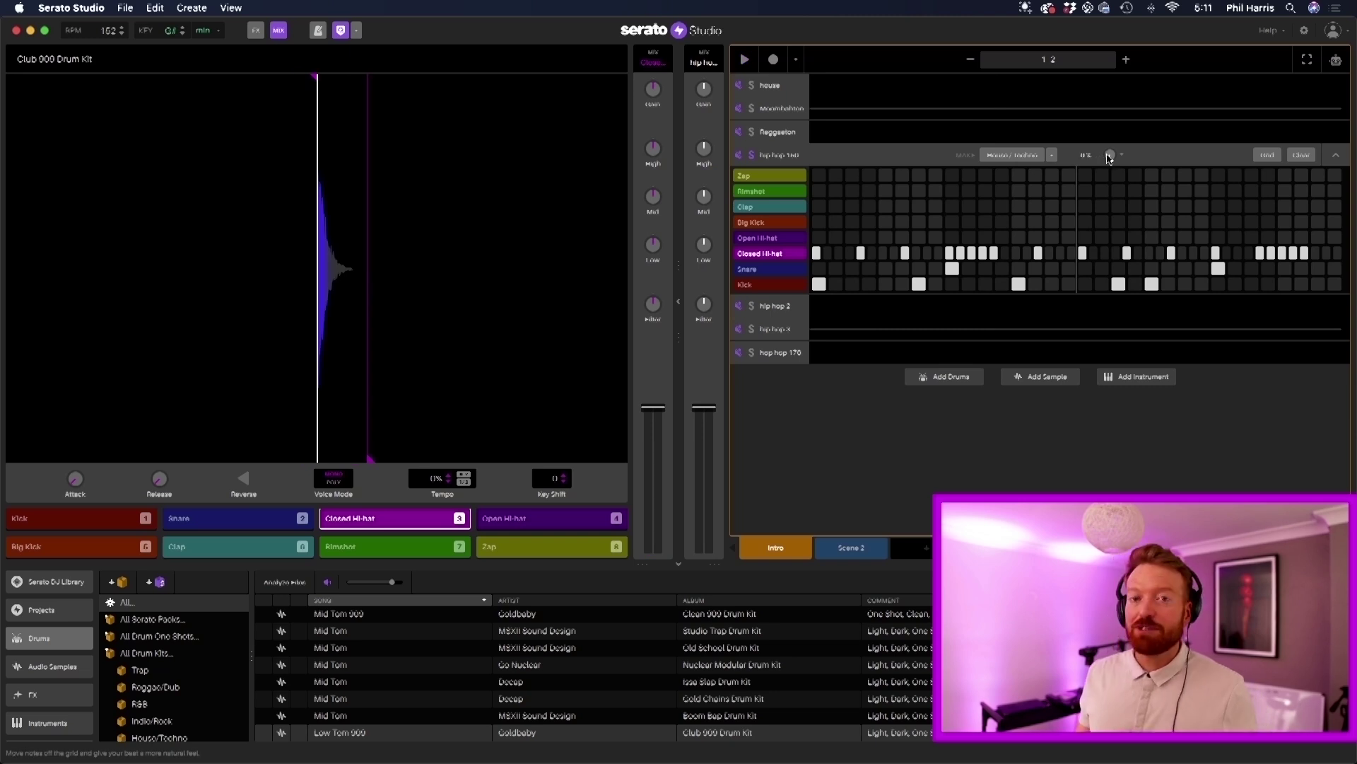
- Play the hip hop 160 pattern with increased swing for comparison, and turn the deck's swing back down
{"action": "key", "text": "space"}
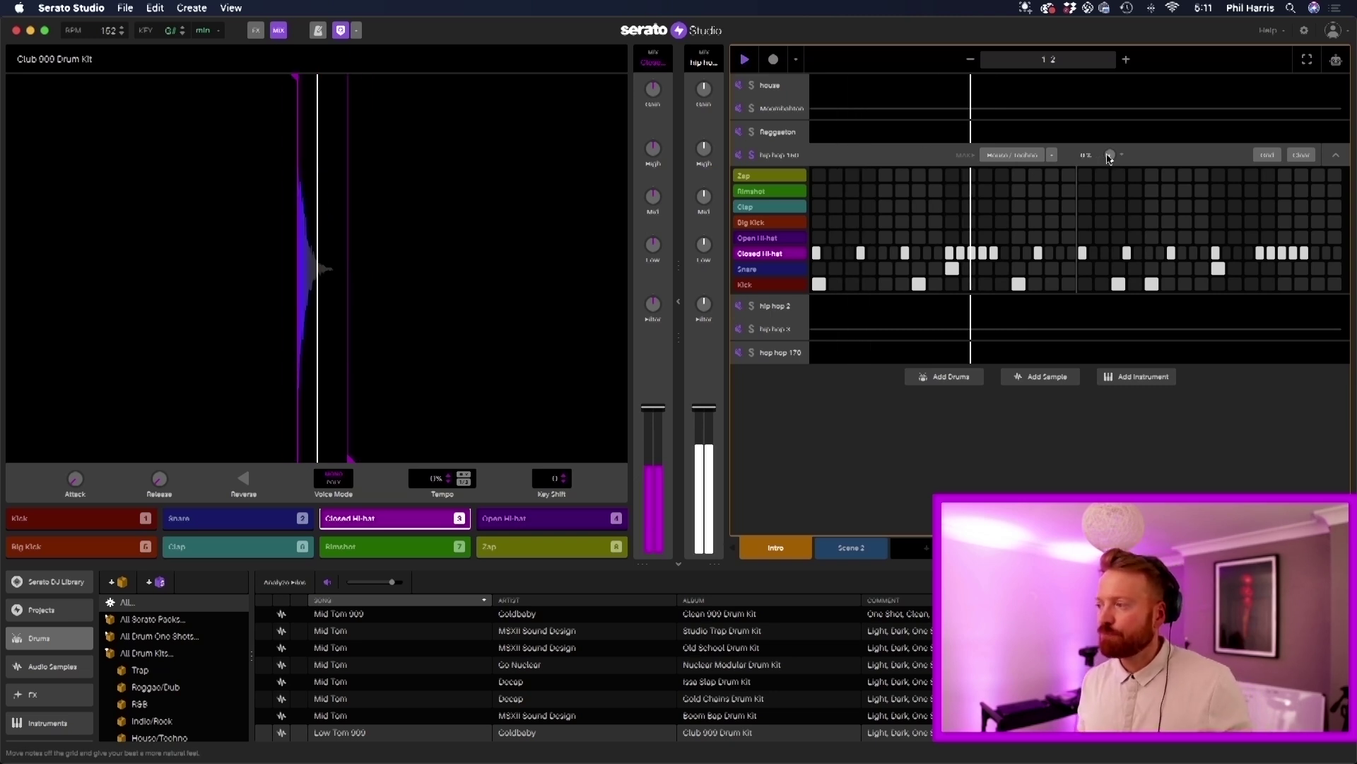
{"action": "key", "text": "space"}
{"action": "key", "text": "space"}
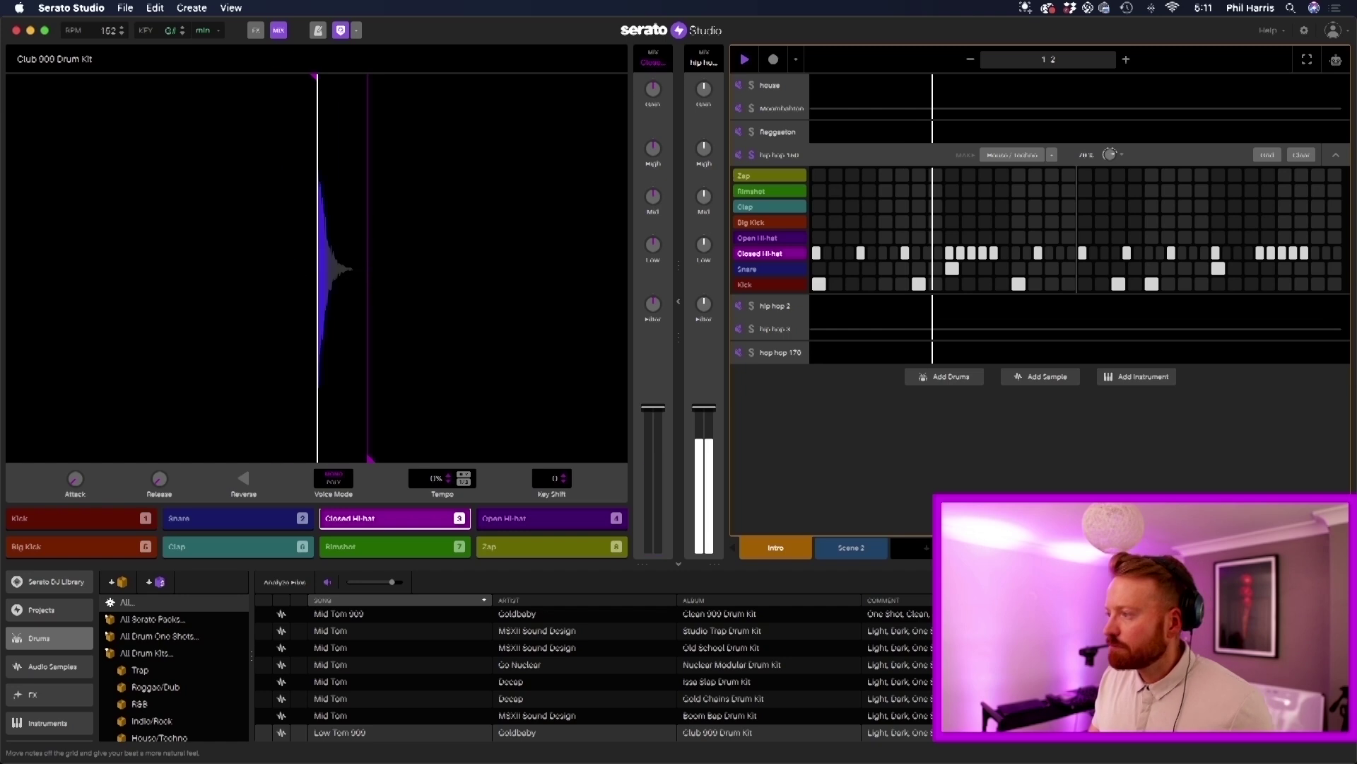
{"action": "left_click_drag", "start_coordinate": [1110, 154], "coordinate": [1110, 159]}
{"action": "key", "text": "space"}
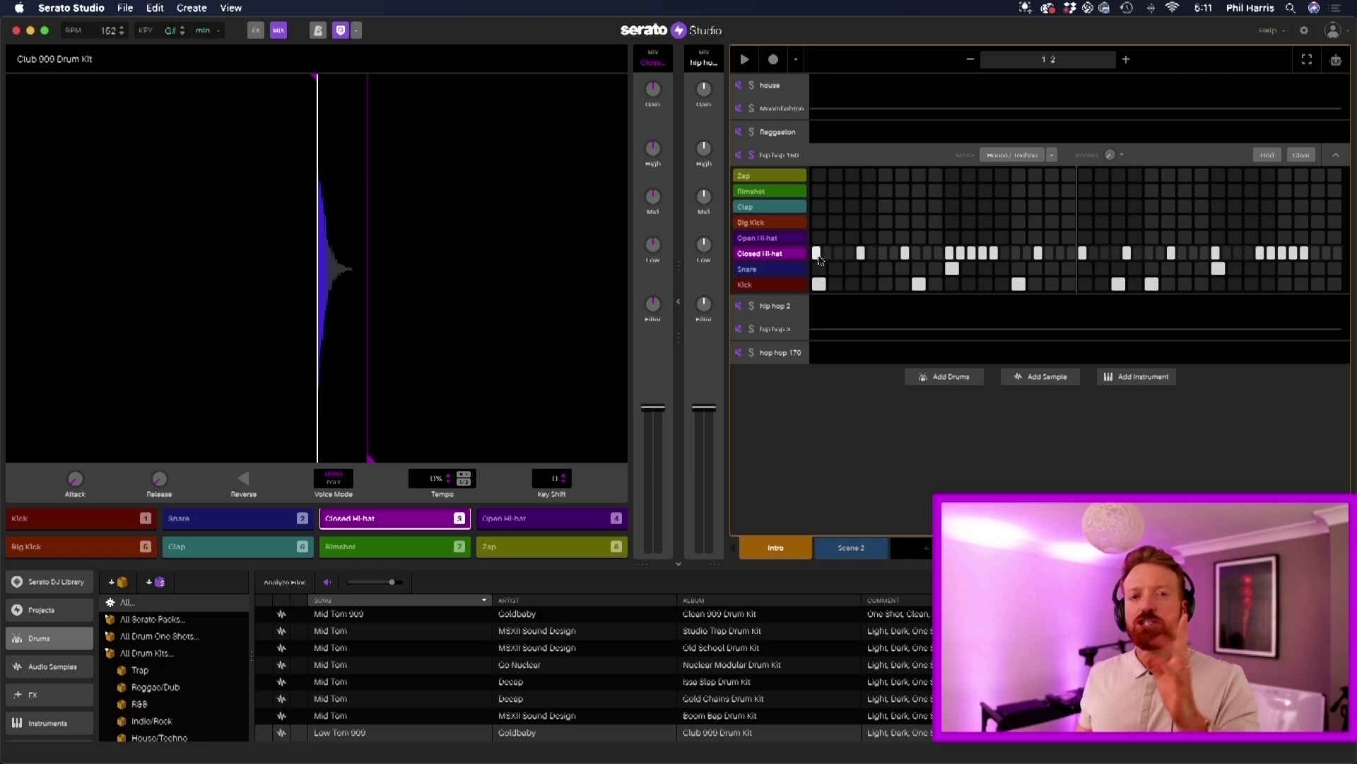
- Open and solo the hip hop 2 deck and play its pattern
{"action": "left_click", "coordinate": [778, 305]}
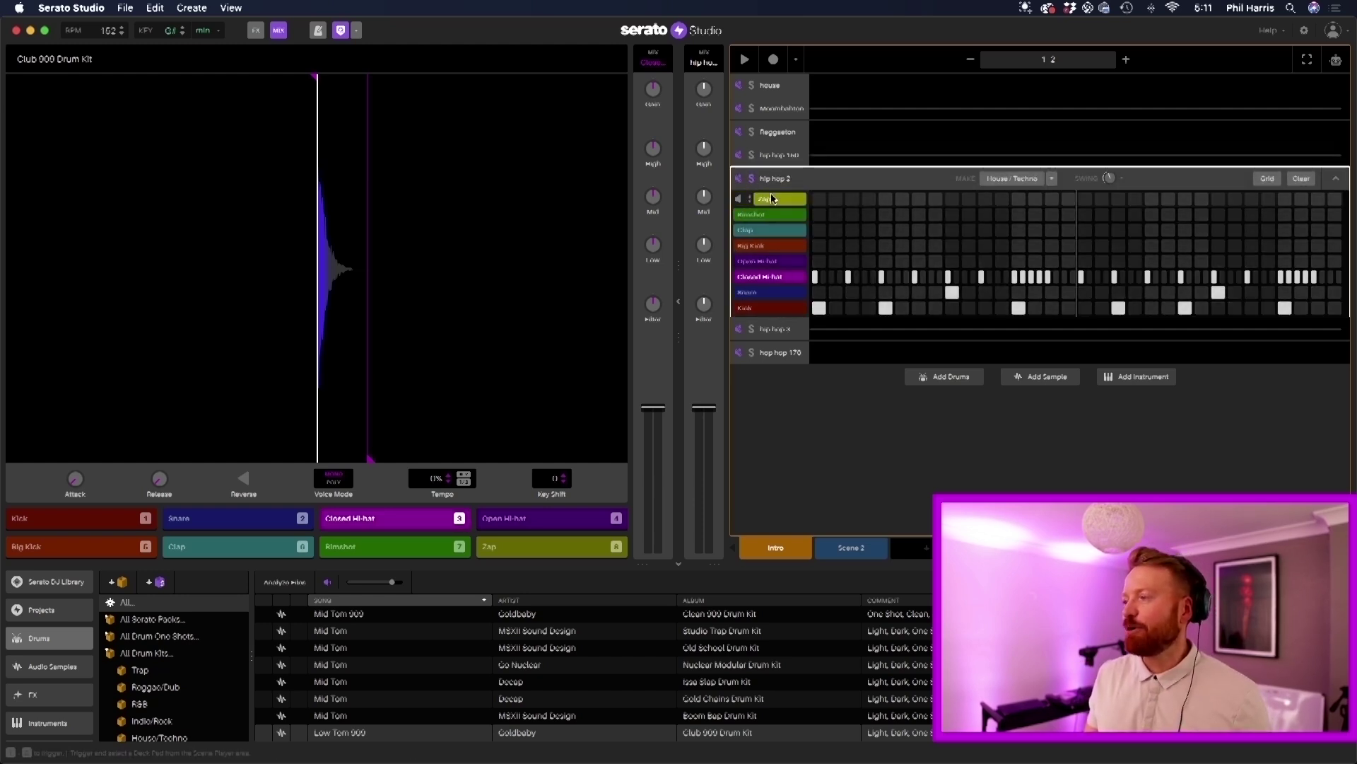
{"action": "key", "text": "space"}
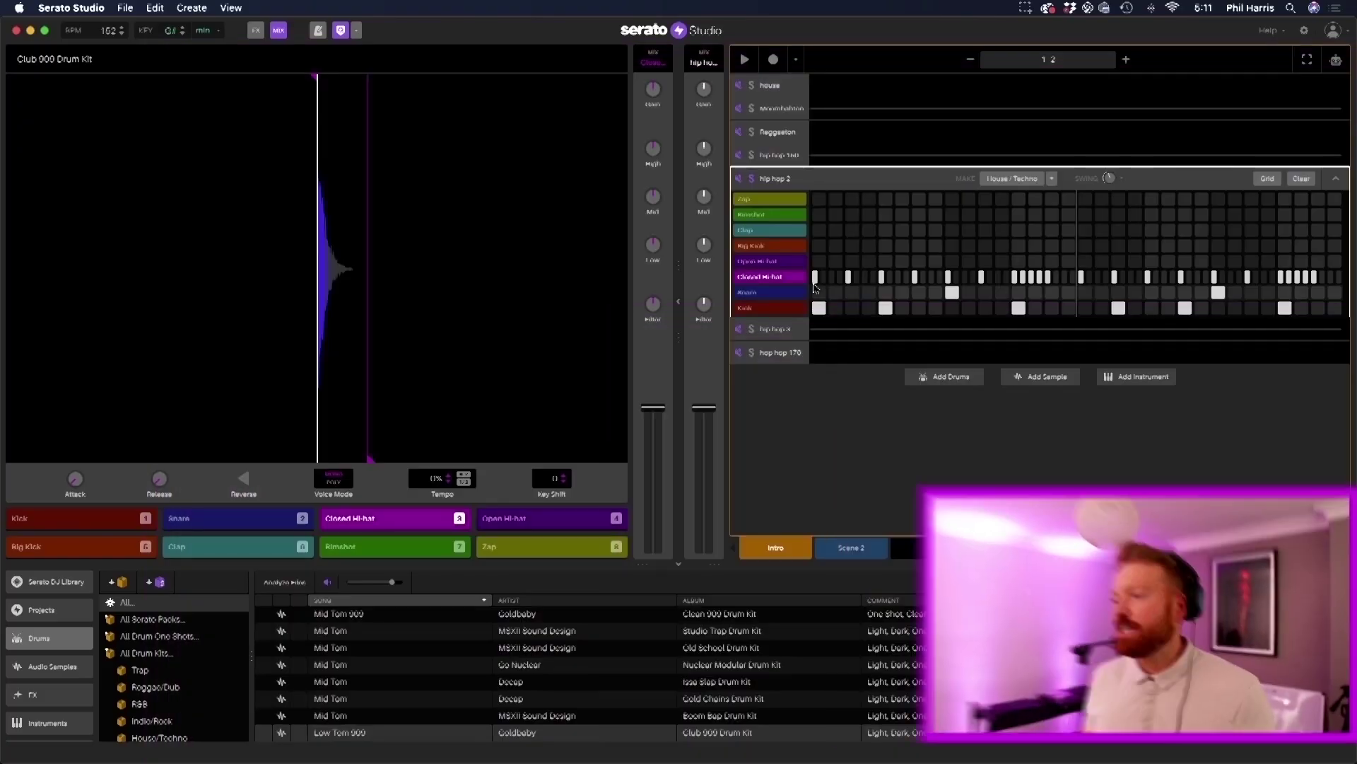
- Open the hip hop deck directly below hip hop 2 and play its pattern
{"action": "left_click", "coordinate": [772, 331]}
{"action": "key", "text": "space"}
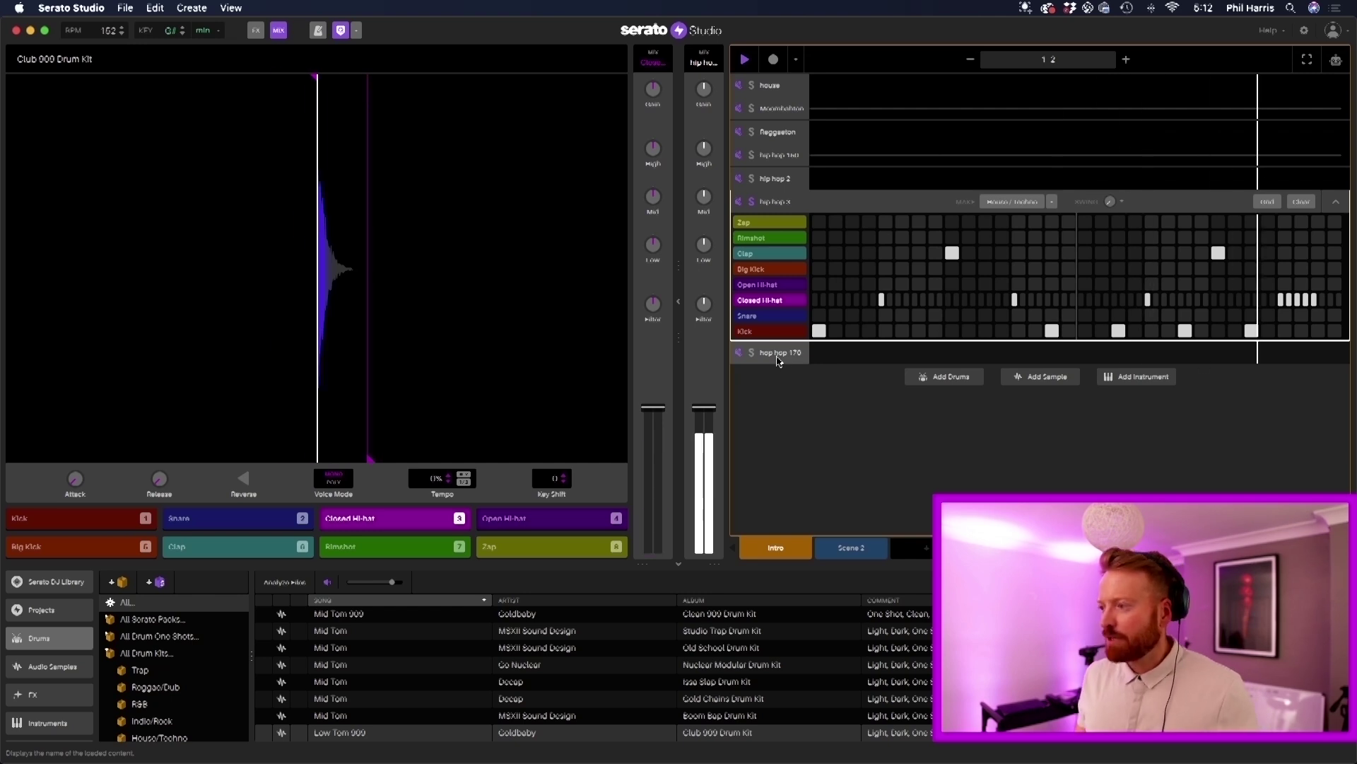
{"action": "key", "text": "space"}
- Open the hop hop 170 deck and generate several new example beats in the Trap style
{"action": "left_click", "coordinate": [774, 357]}
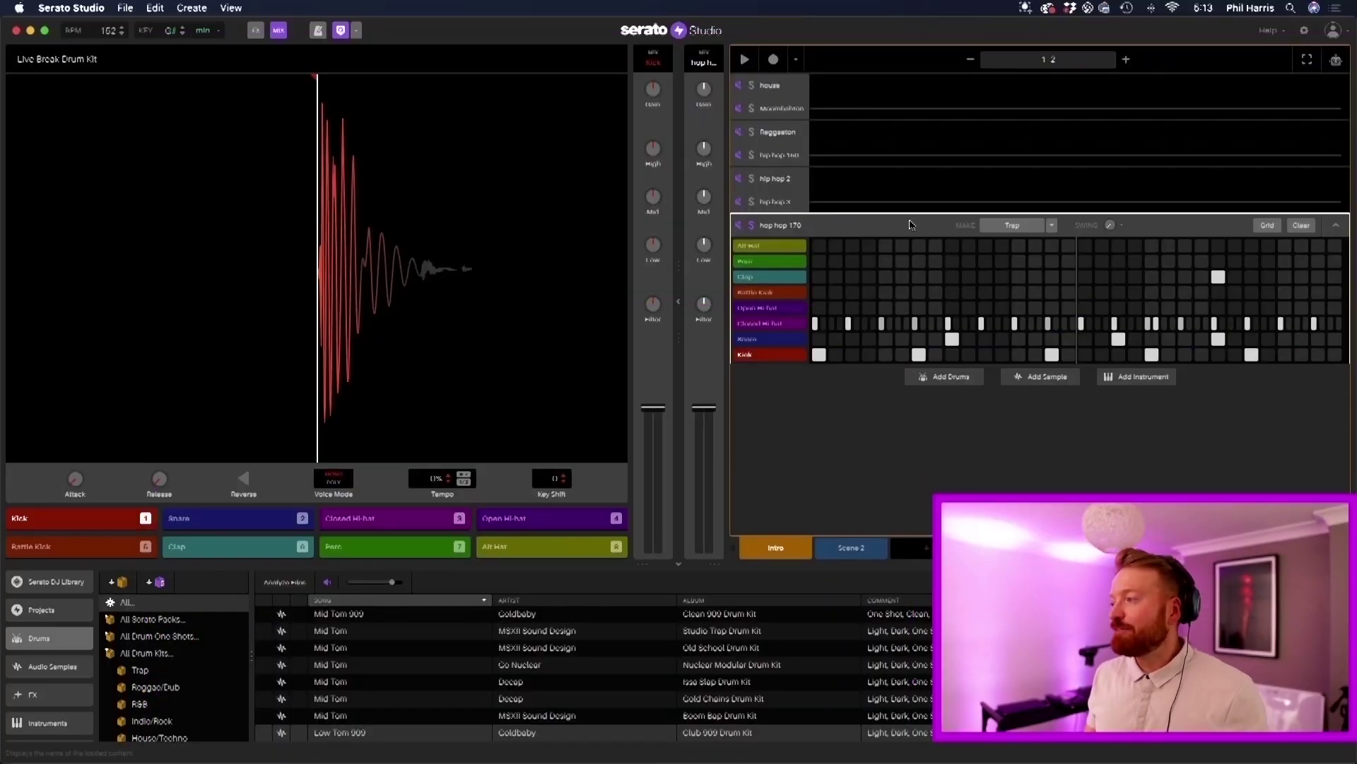
{"action": "left_click", "coordinate": [1052, 226]}
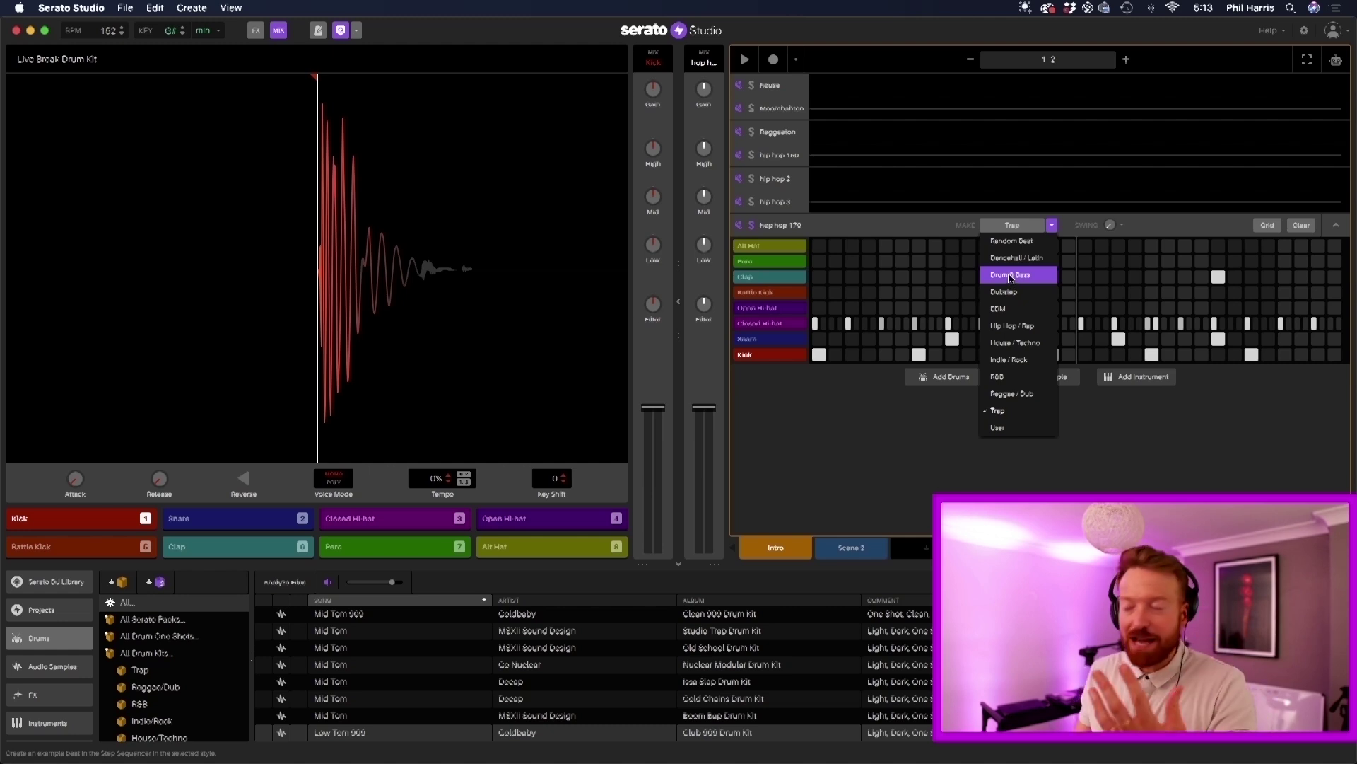
{"action": "left_click", "coordinate": [1005, 412]}
{"action": "left_click", "coordinate": [1010, 226]}
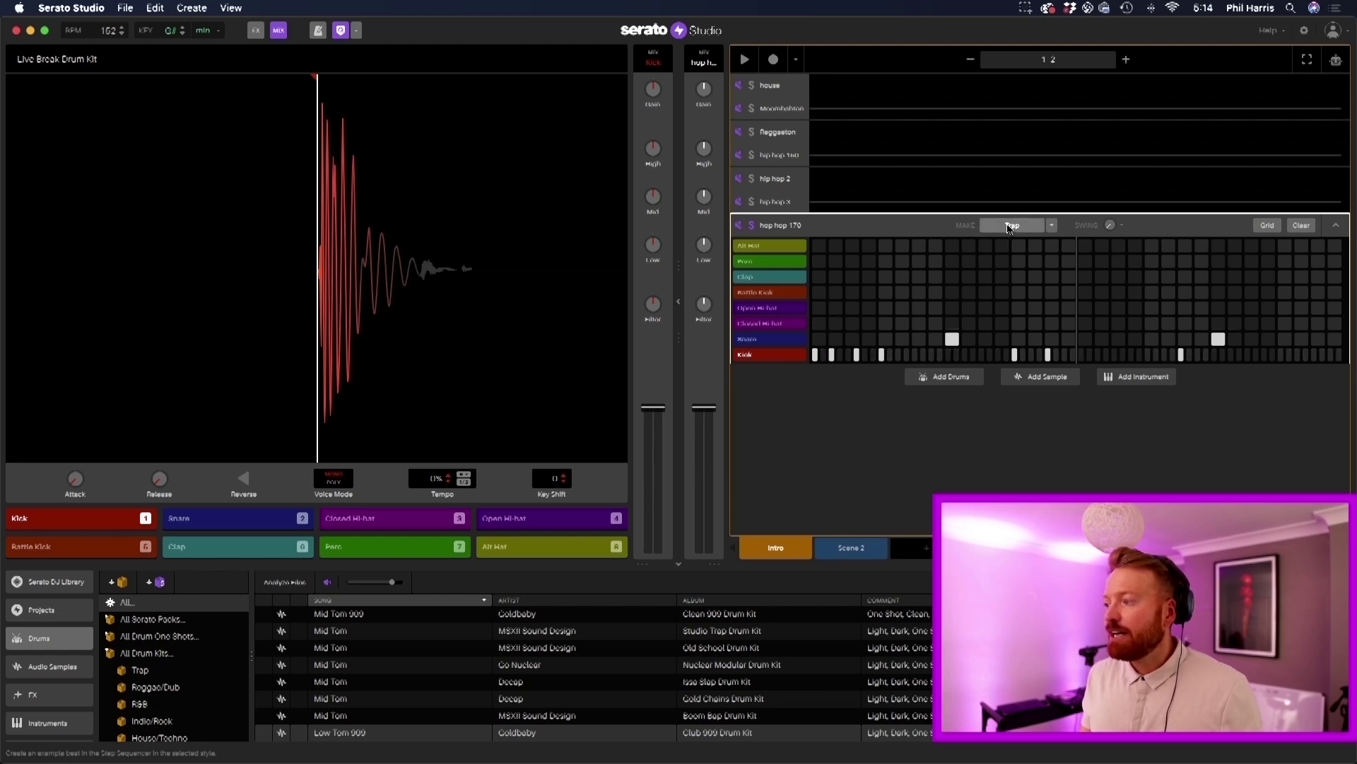
{"action": "left_click", "coordinate": [1010, 226]}
{"action": "left_click", "coordinate": [1010, 226]}
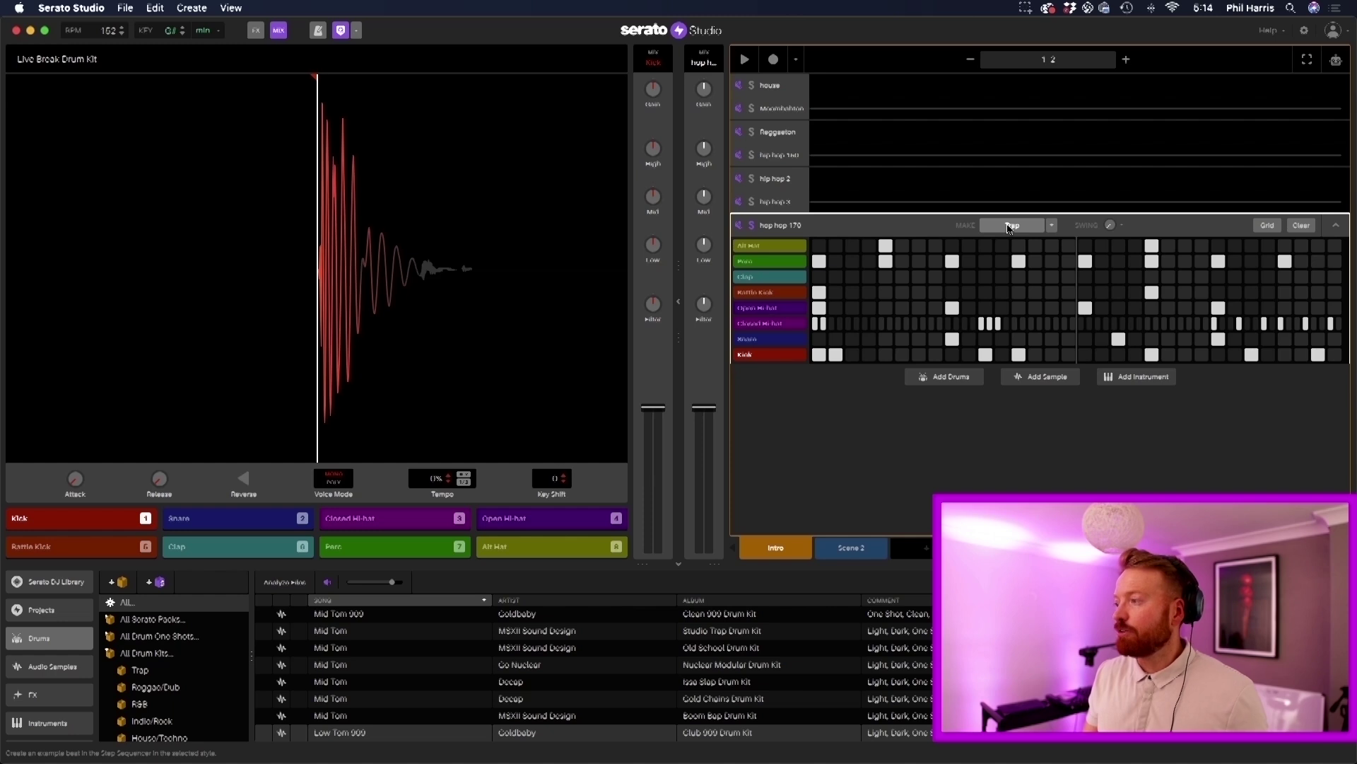
- Play the hop hop 170 pattern while generating two more Trap beats, and stop playback
{"action": "key", "text": "space"}
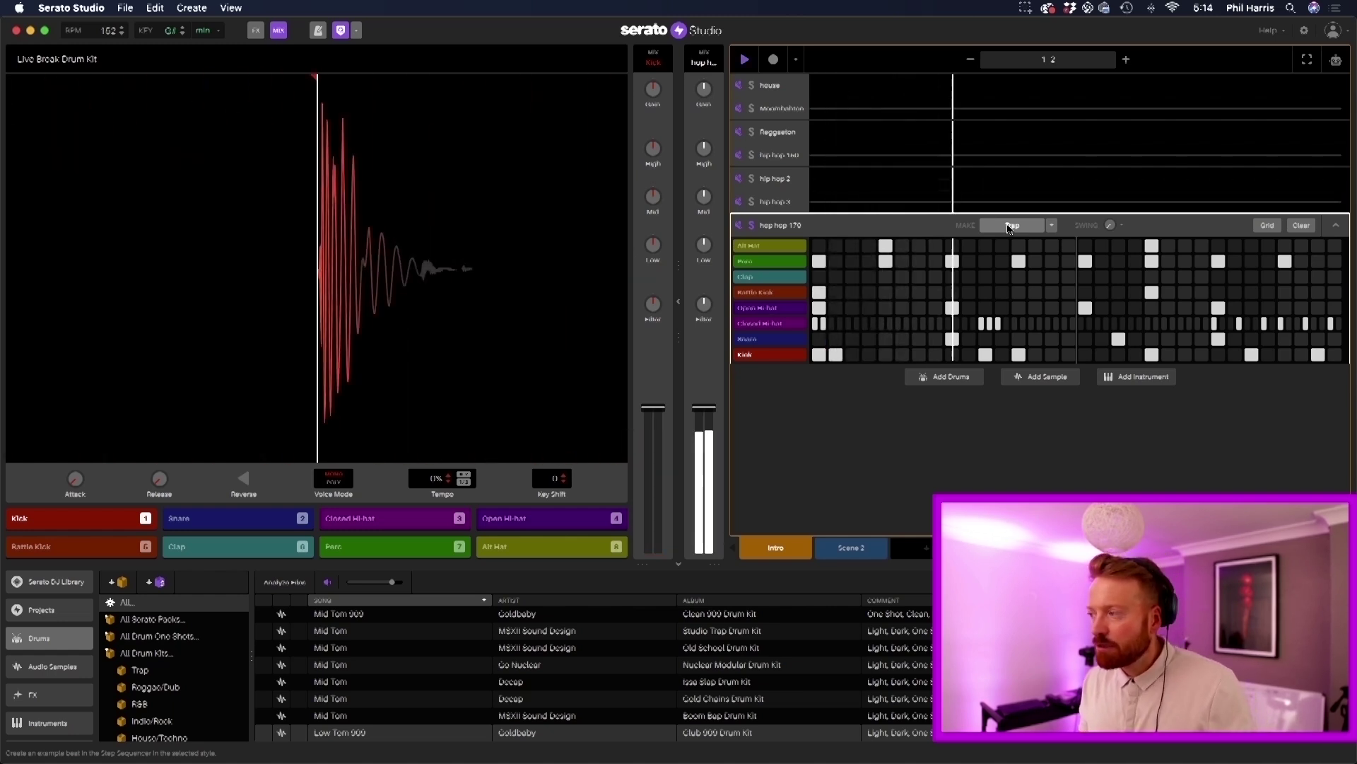
{"action": "left_click", "coordinate": [1011, 226]}
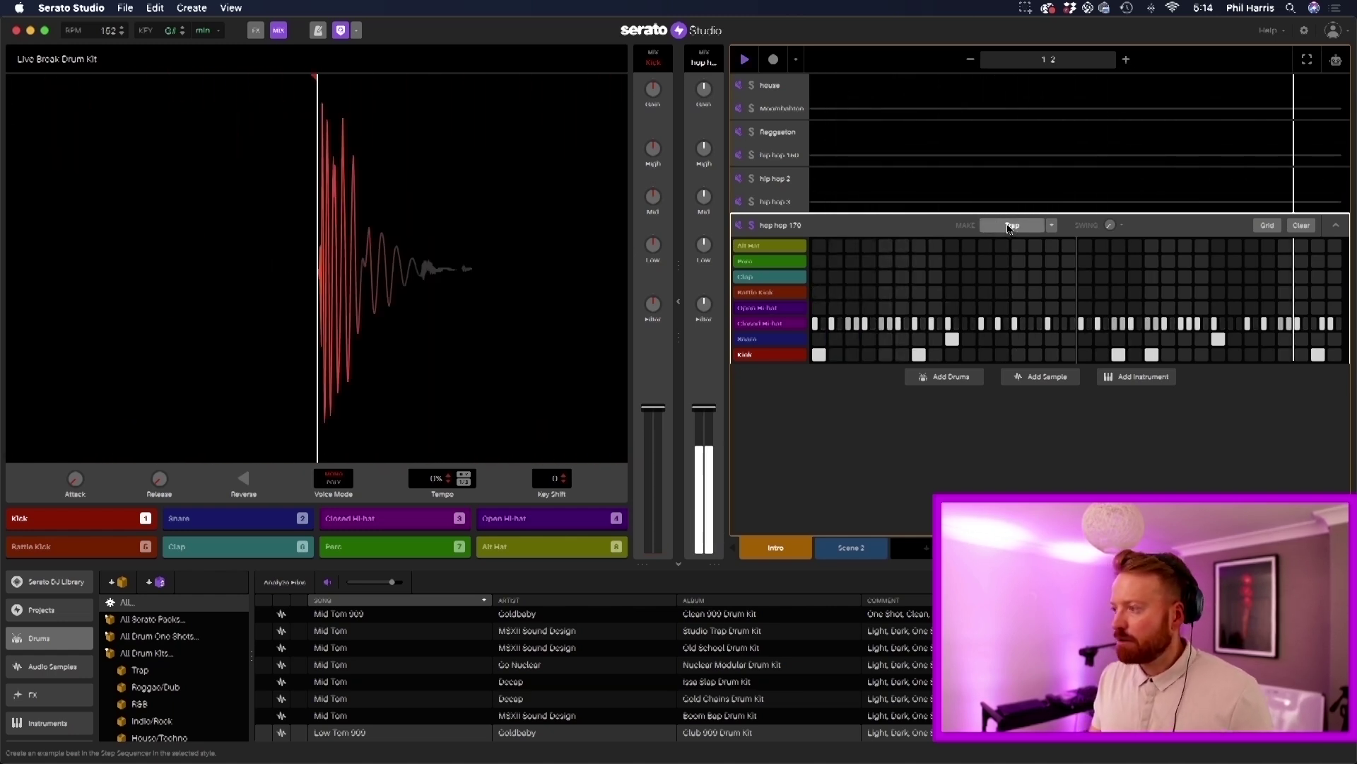
{"action": "left_click", "coordinate": [1011, 227]}
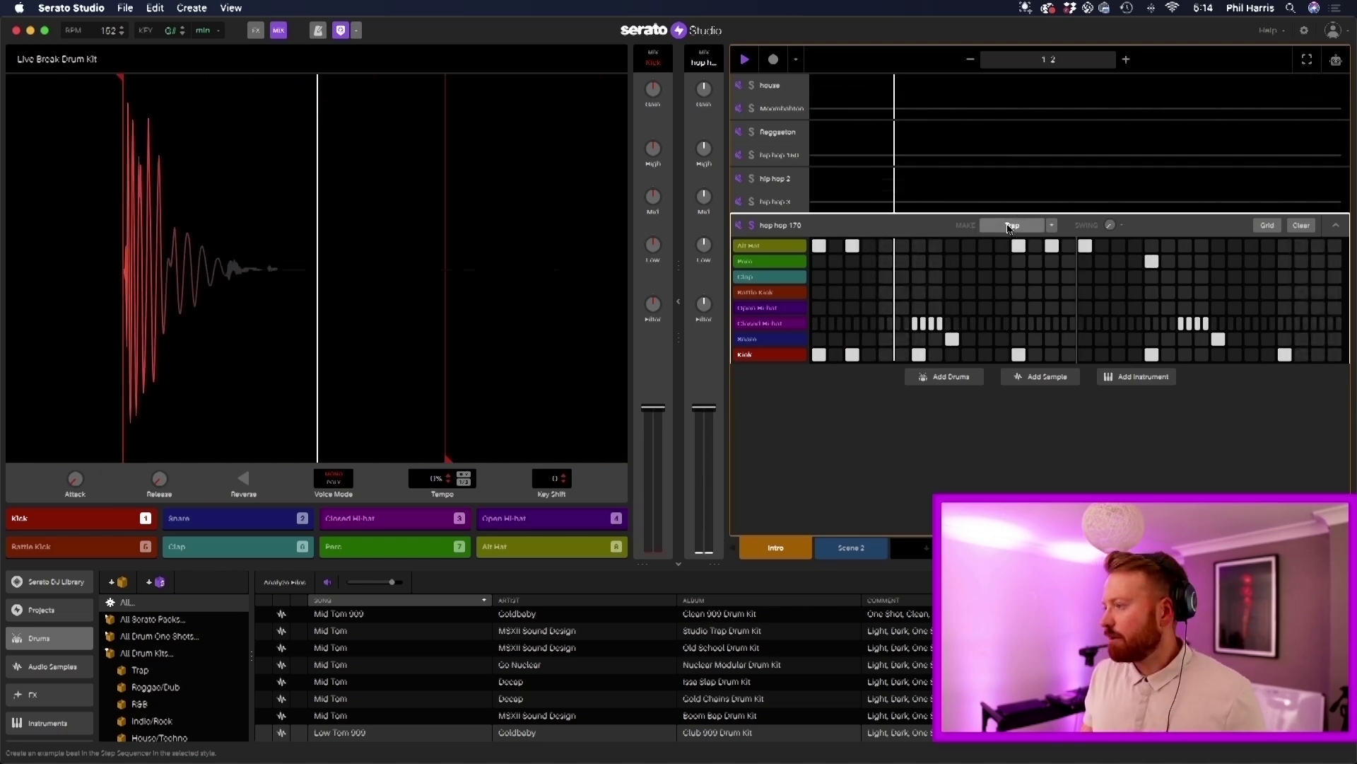
{"action": "key", "text": "space"}
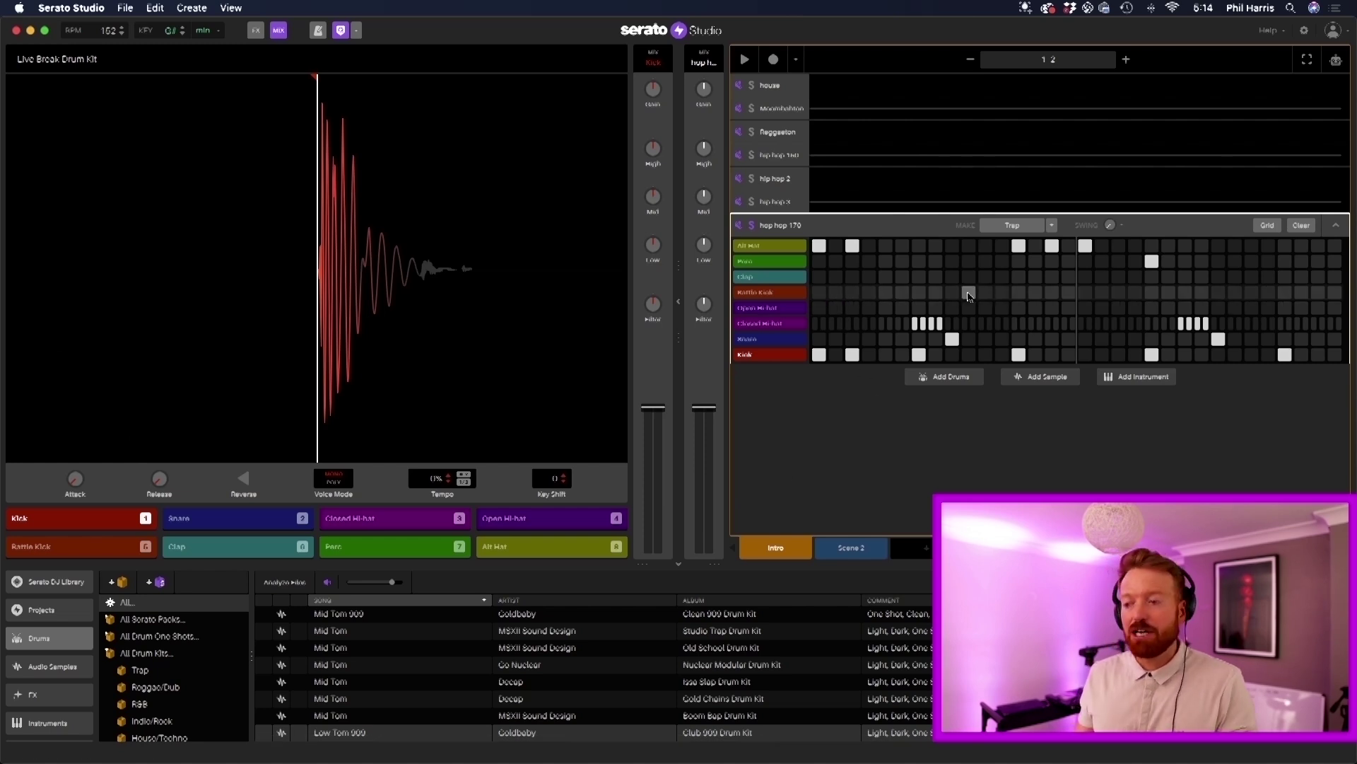
- Load the Clean 909 Drum Kit from the Trap drum kits into the hop hop 170 deck and play the beat
{"action": "scroll", "coordinate": [176, 661], "scroll_direction": "down", "scroll_amount": 1}
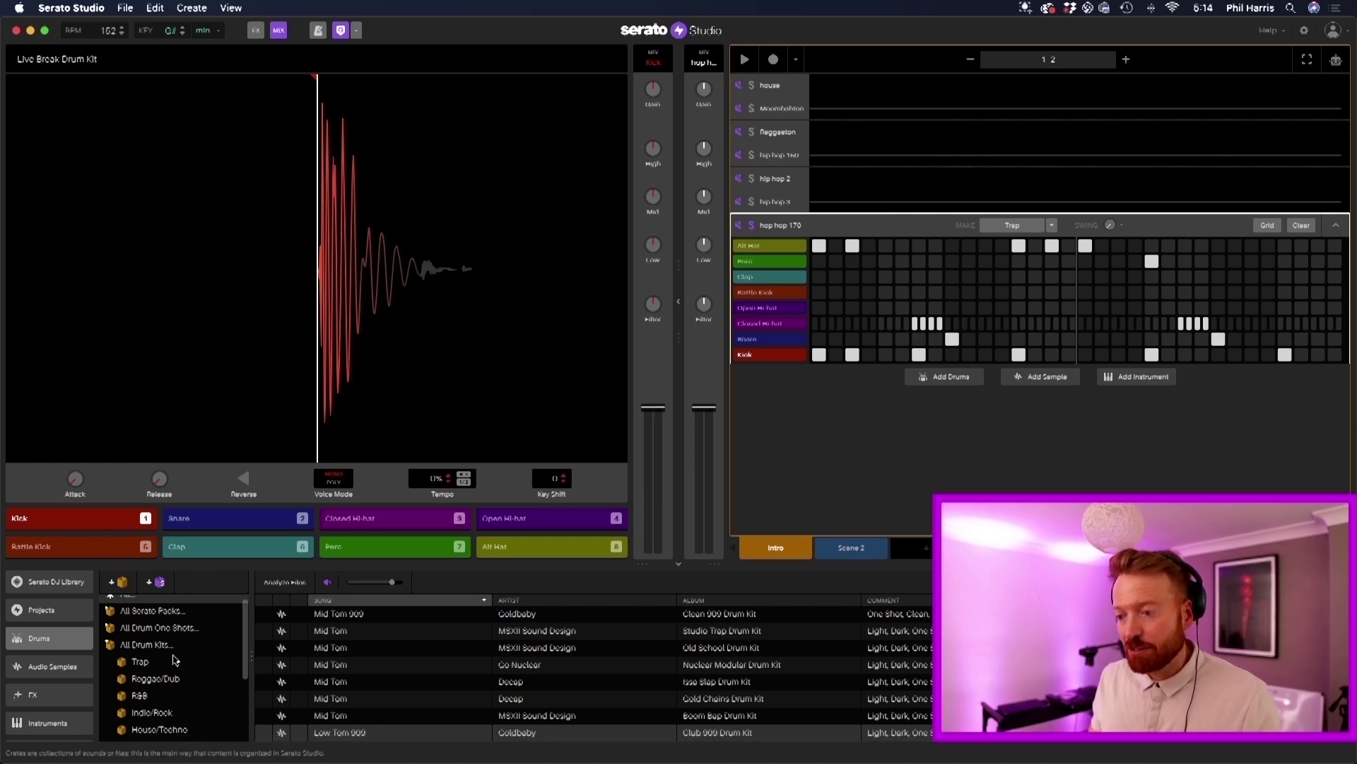
{"action": "left_click", "coordinate": [174, 660]}
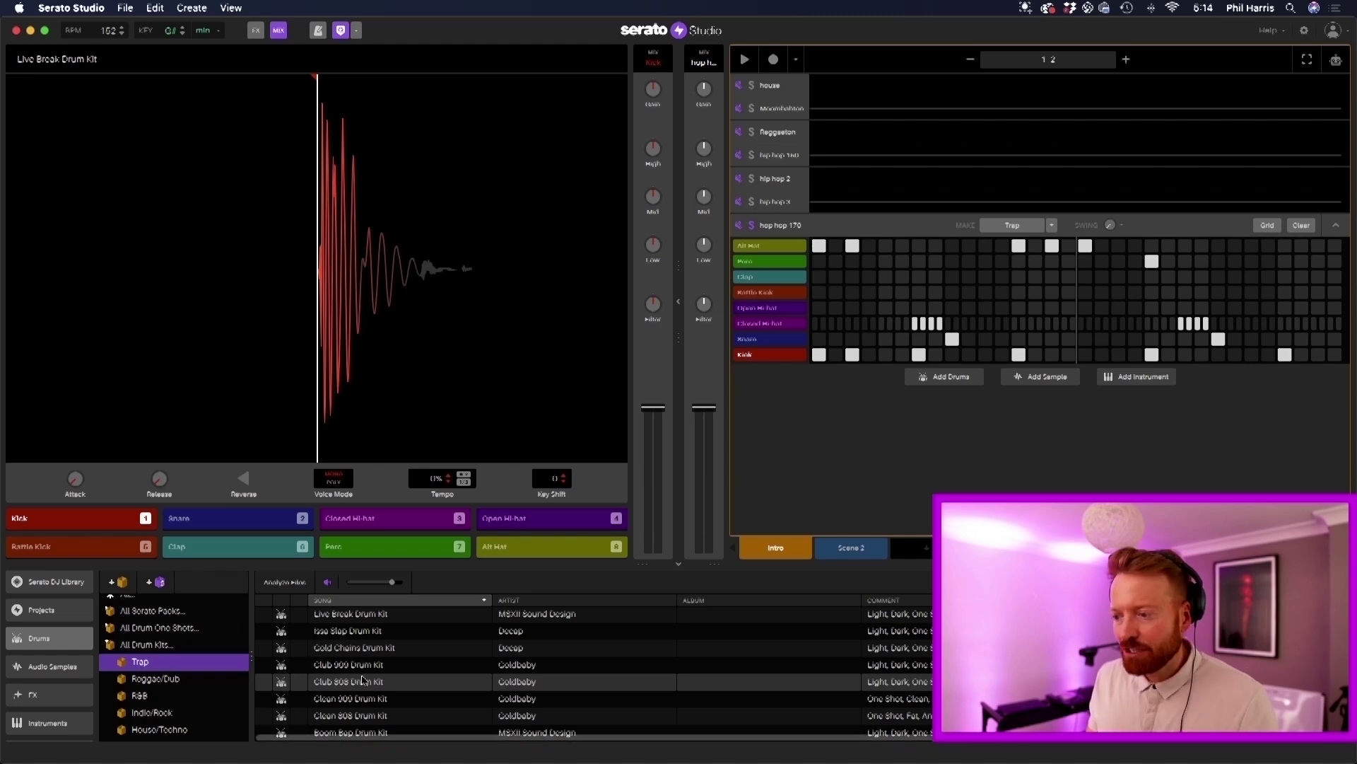
{"action": "left_click", "coordinate": [363, 699]}
{"action": "left_click_drag", "start_coordinate": [363, 702], "coordinate": [905, 304]}
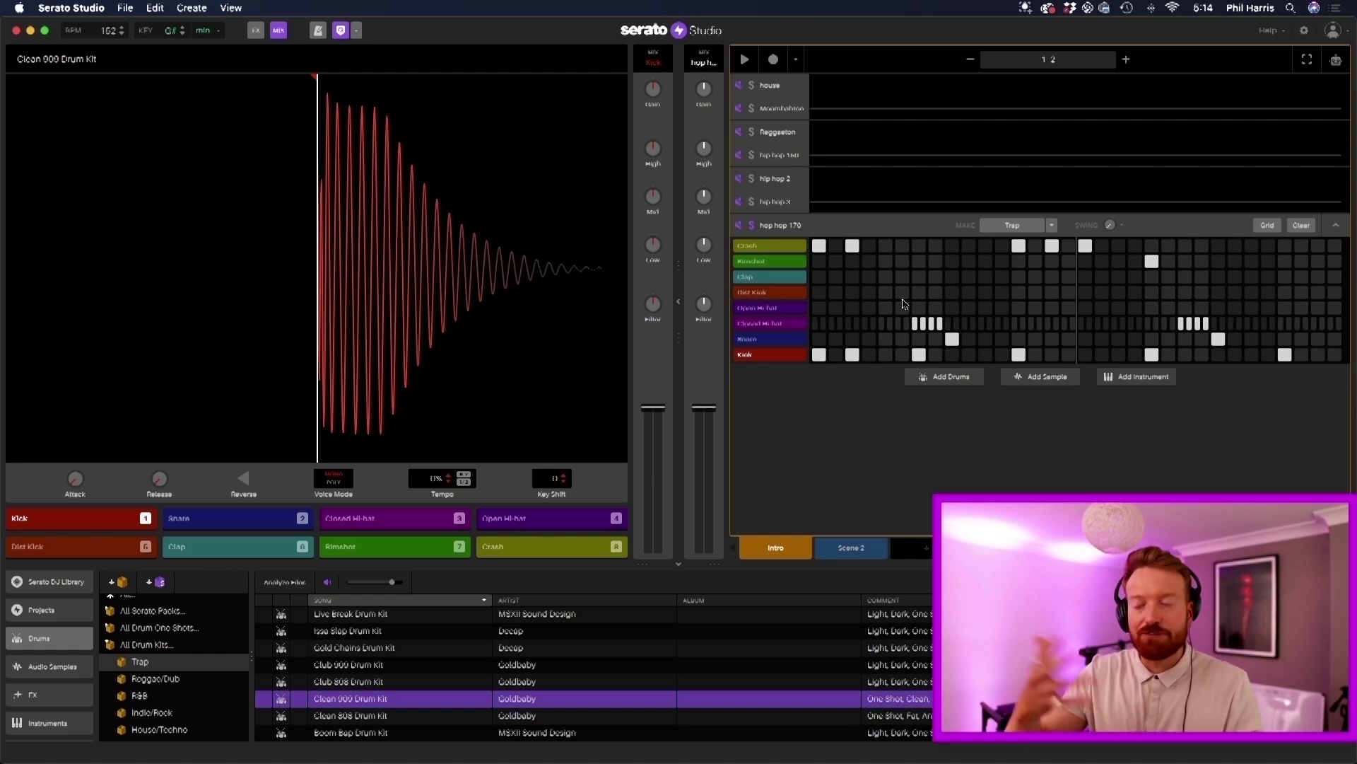
{"action": "key", "text": "space"}
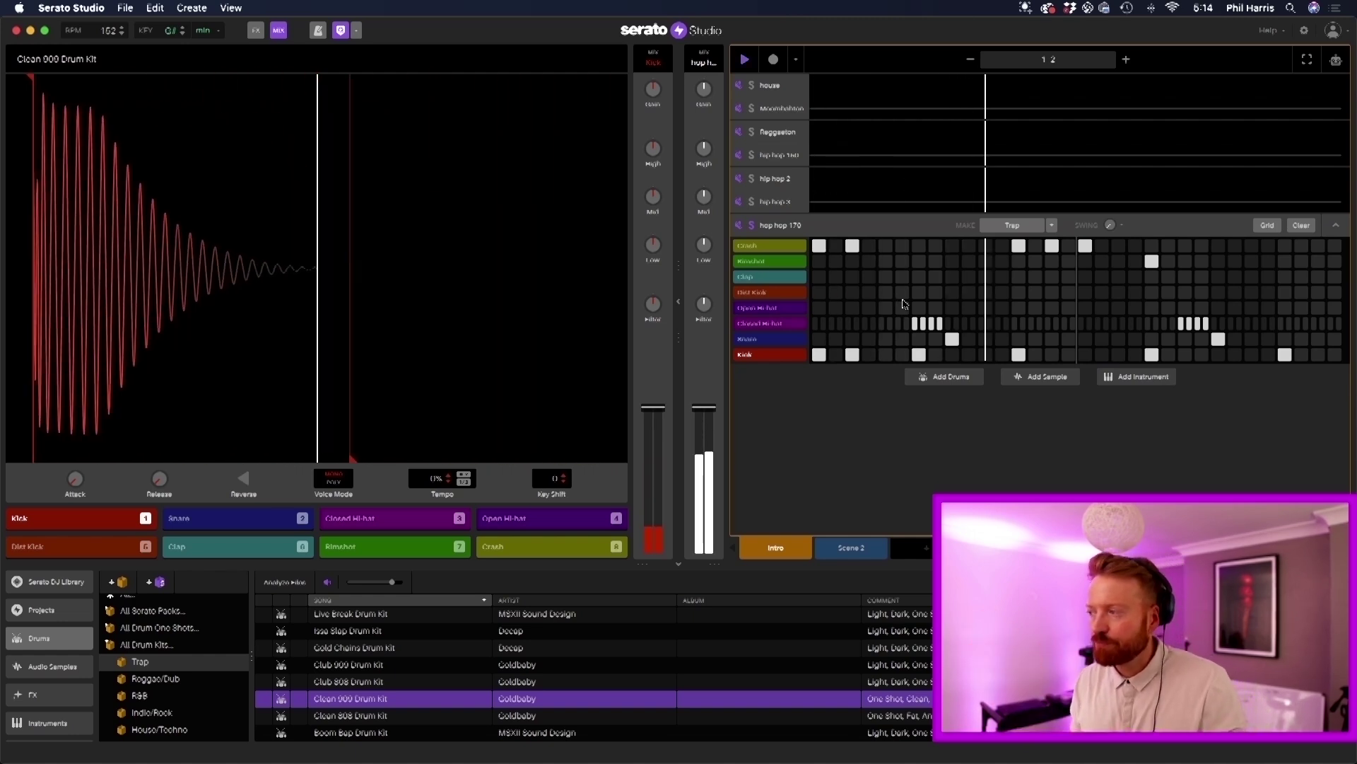
- Swap the hop hop 170 deck's kit to Clean 808 and on to Boom Bap, generating a new Trap beat with each
{"action": "left_click_drag", "start_coordinate": [394, 715], "coordinate": [919, 316]}
{"action": "left_click", "coordinate": [1011, 225]}
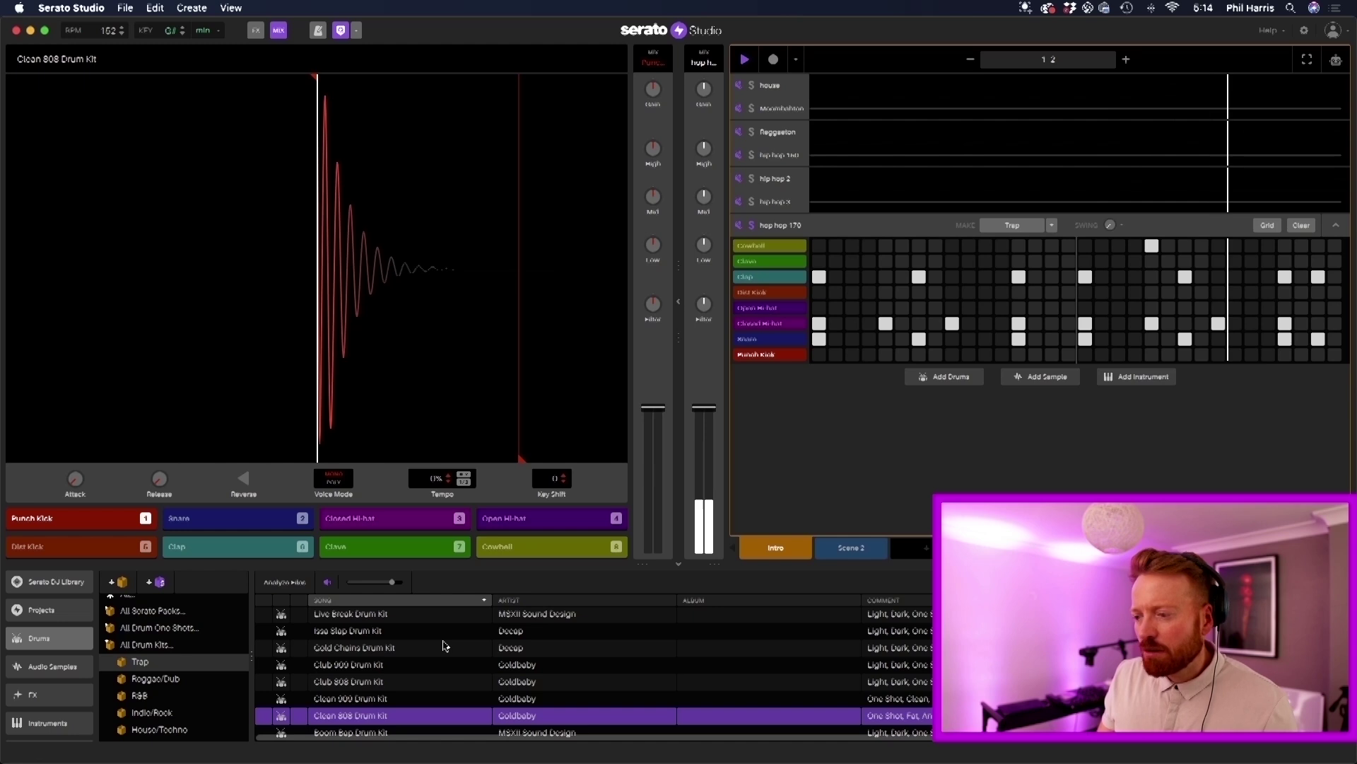
{"action": "left_click_drag", "start_coordinate": [359, 732], "coordinate": [888, 325]}
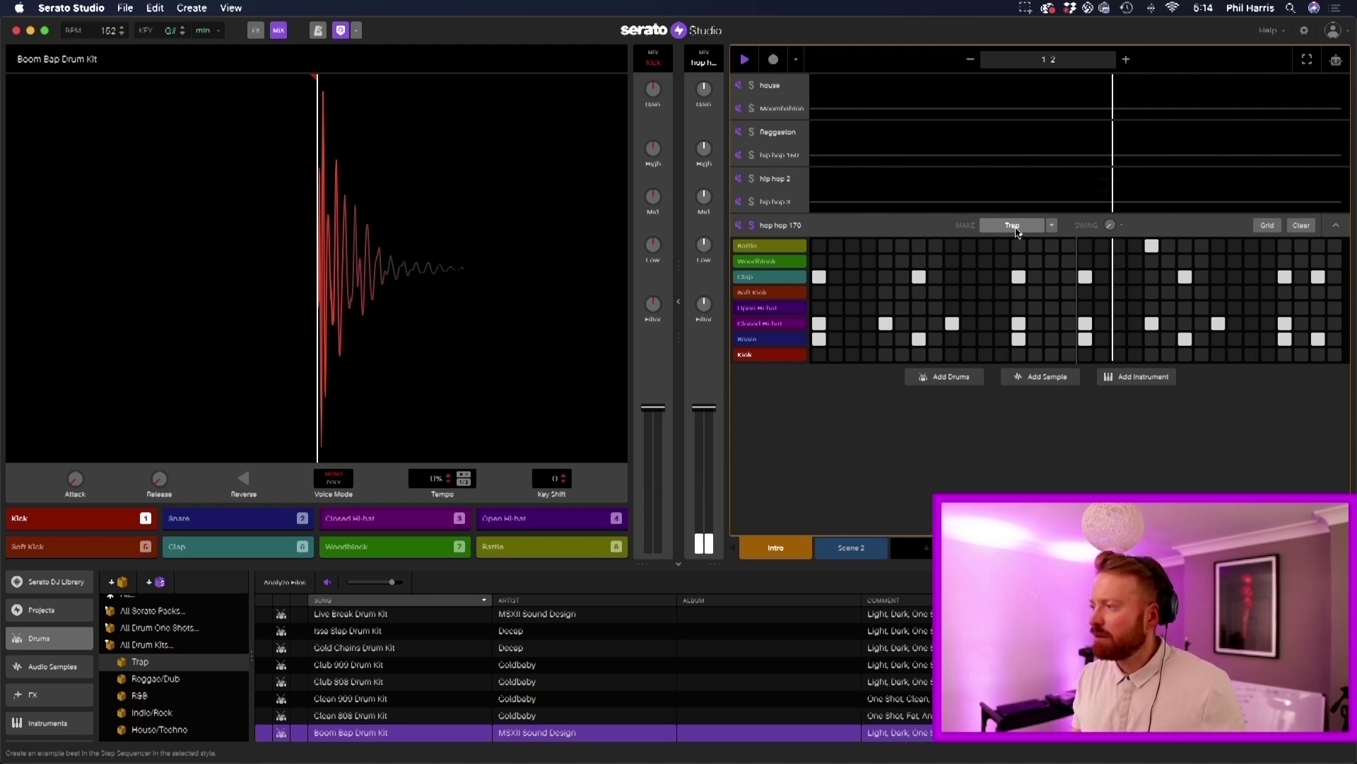
{"action": "key", "text": "space"}
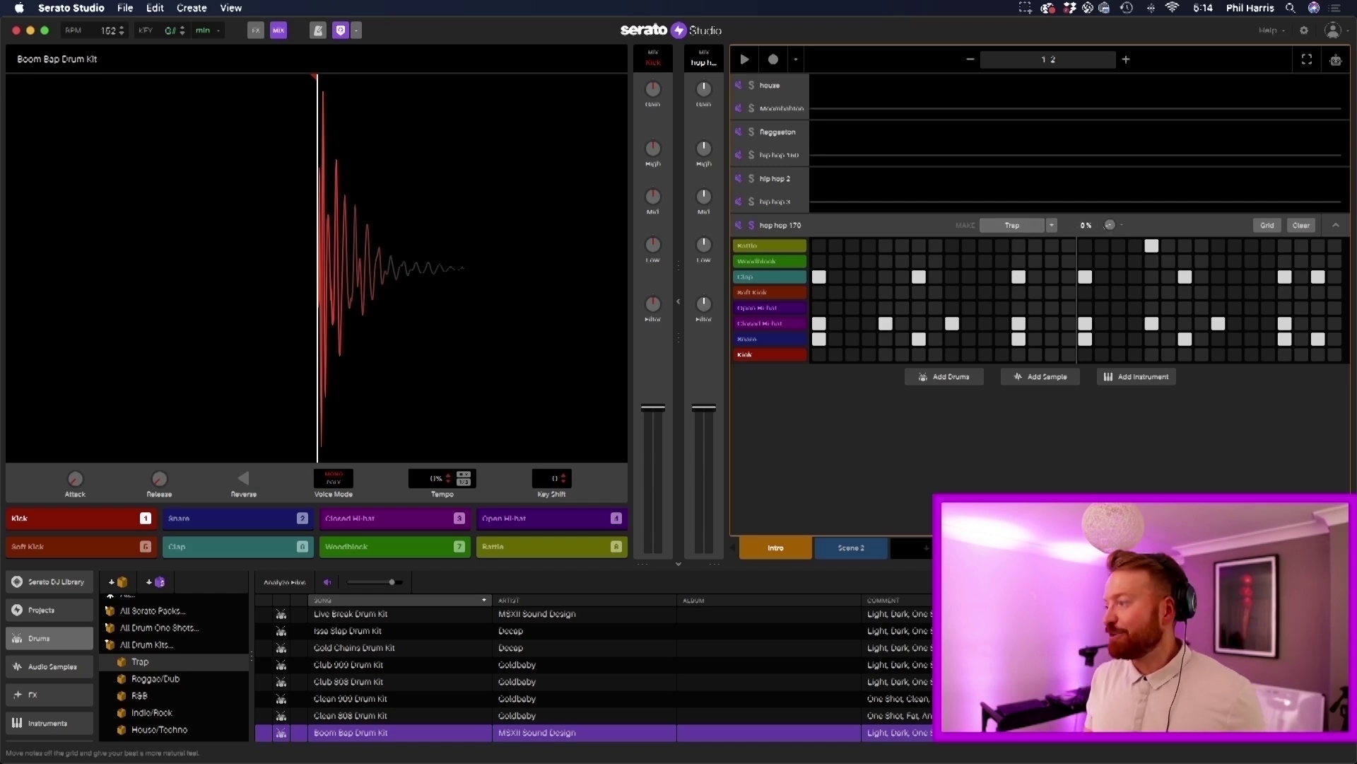
{"action": "left_click", "coordinate": [1012, 225]}
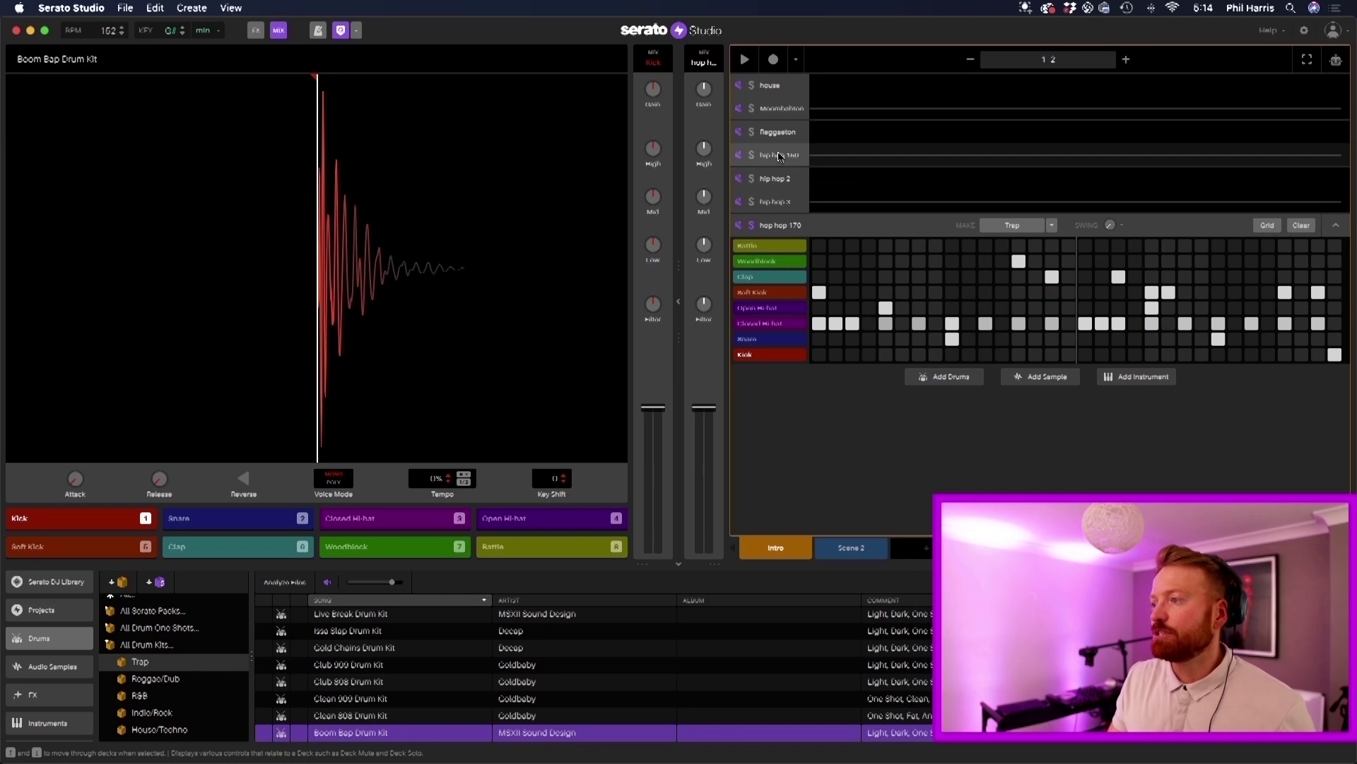
- Clear the closed hi-hat steps in the soloed hip hop 160 deck and play the kick and snare pattern
{"action": "left_click", "coordinate": [783, 155]}
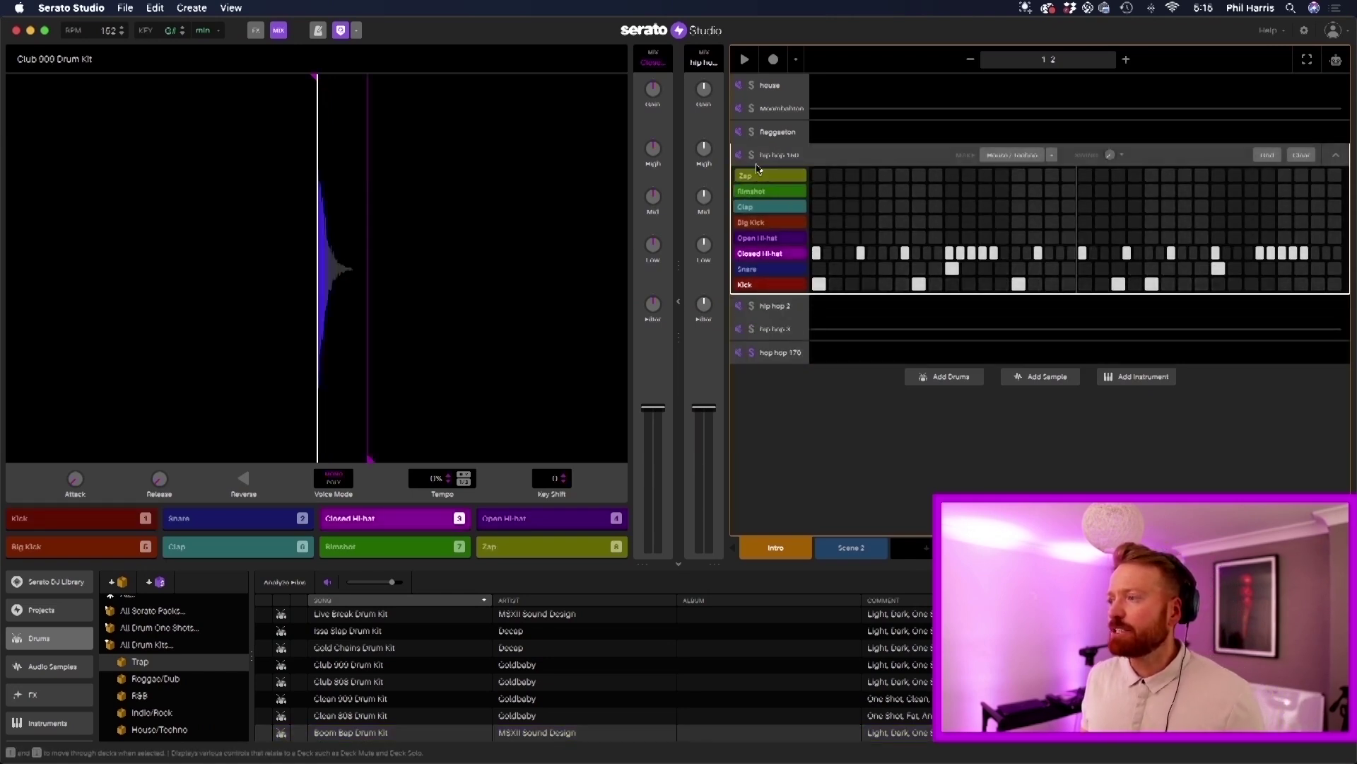
{"action": "left_click_drag", "start_coordinate": [818, 256], "coordinate": [1326, 255]}
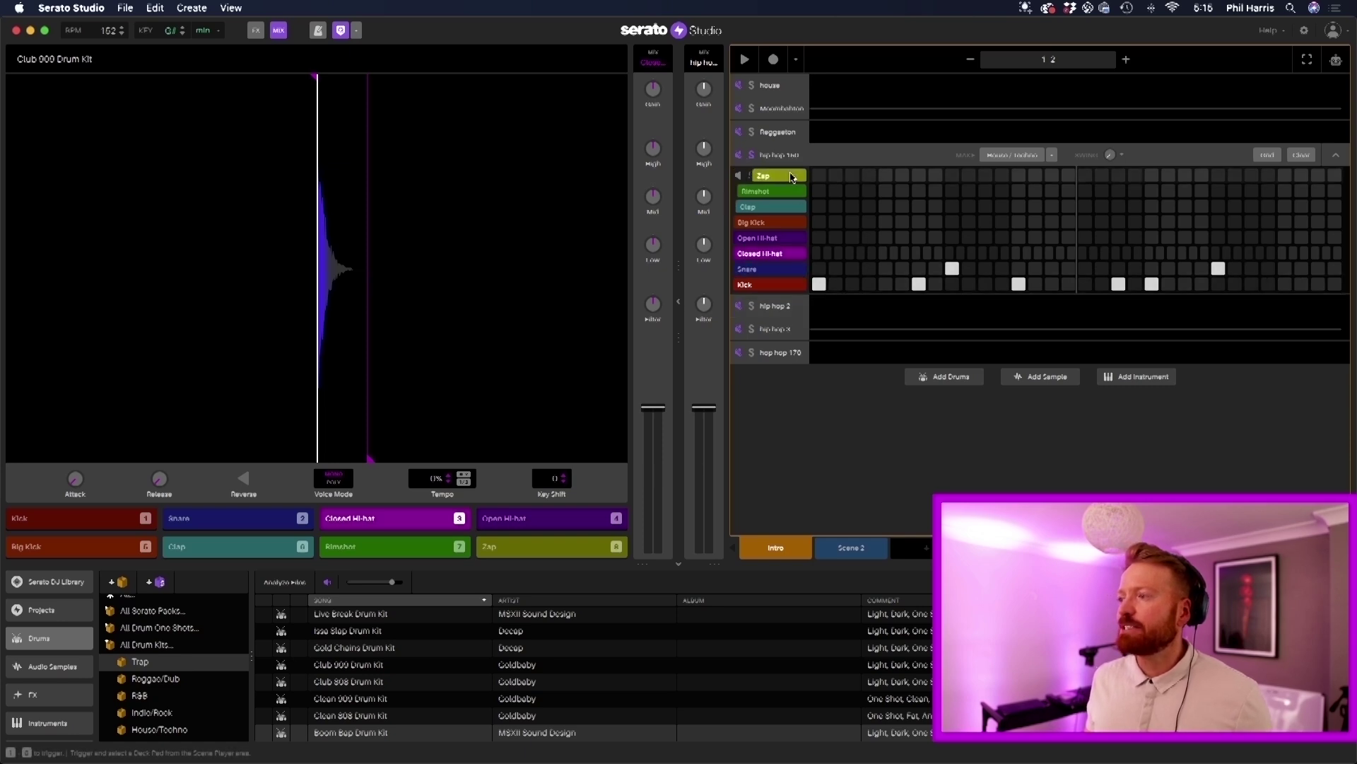
{"action": "key", "text": "space"}
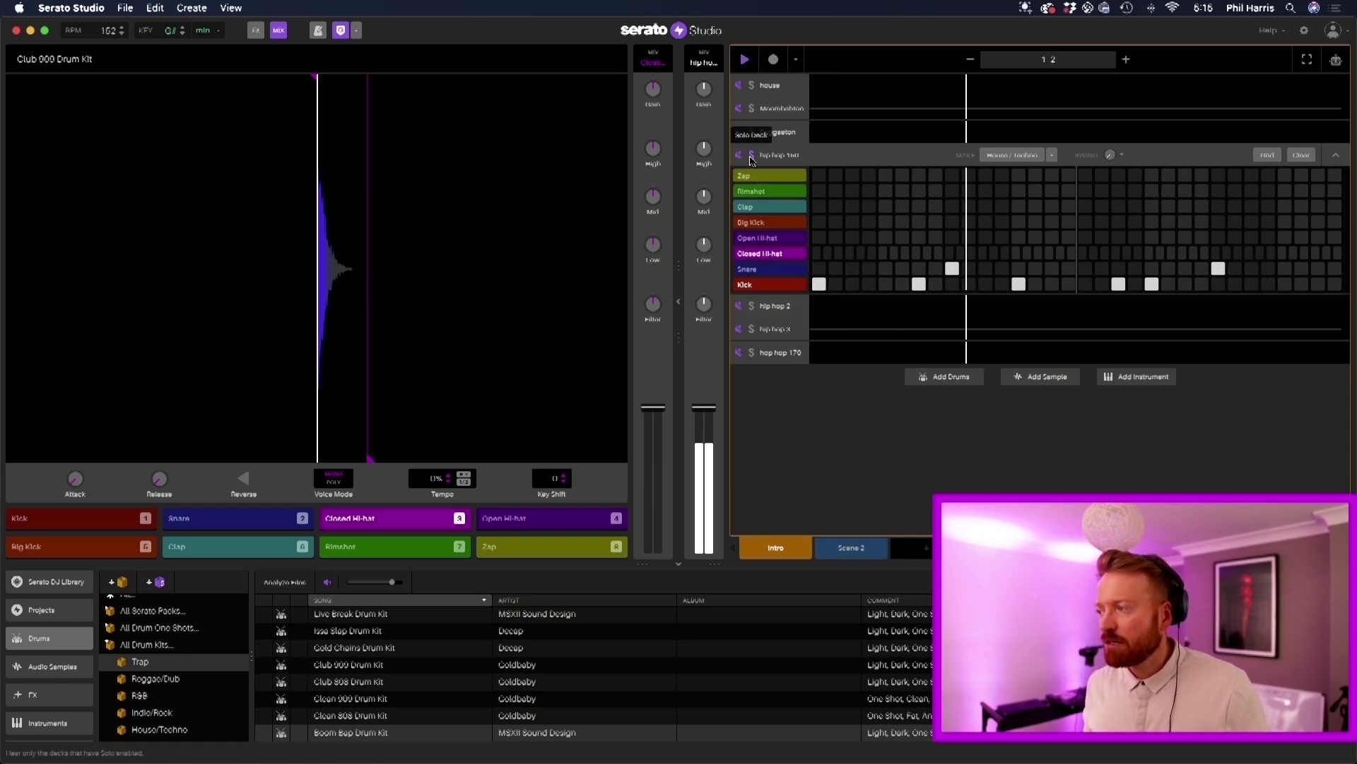
{"action": "left_click", "coordinate": [918, 191]}
{"action": "left_click", "coordinate": [918, 191]}
{"action": "key", "text": "space"}
- Clear all kick and snare steps in the hip hop 160 deck and run the empty pattern with the metronome
{"action": "mouse_move", "coordinate": [818, 284]}
{"action": "left_mouse_down"}
{"action": "mouse_move", "coordinate": [1120, 283]}
{"action": "mouse_move", "coordinate": [1072, 282]}
{"action": "left_mouse_up"}
{"action": "left_click", "coordinate": [953, 268]}
{"action": "left_click", "coordinate": [1217, 268]}
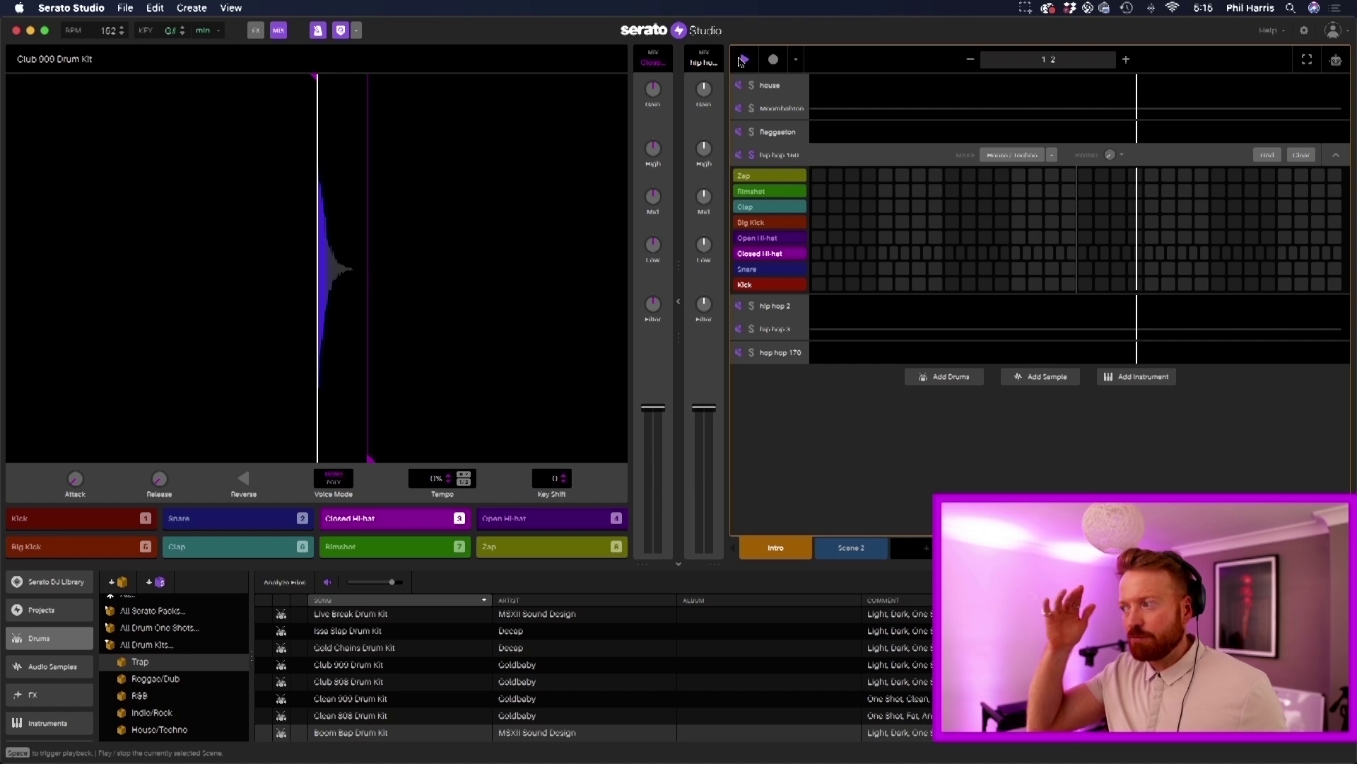
{"action": "left_click", "coordinate": [742, 61]}
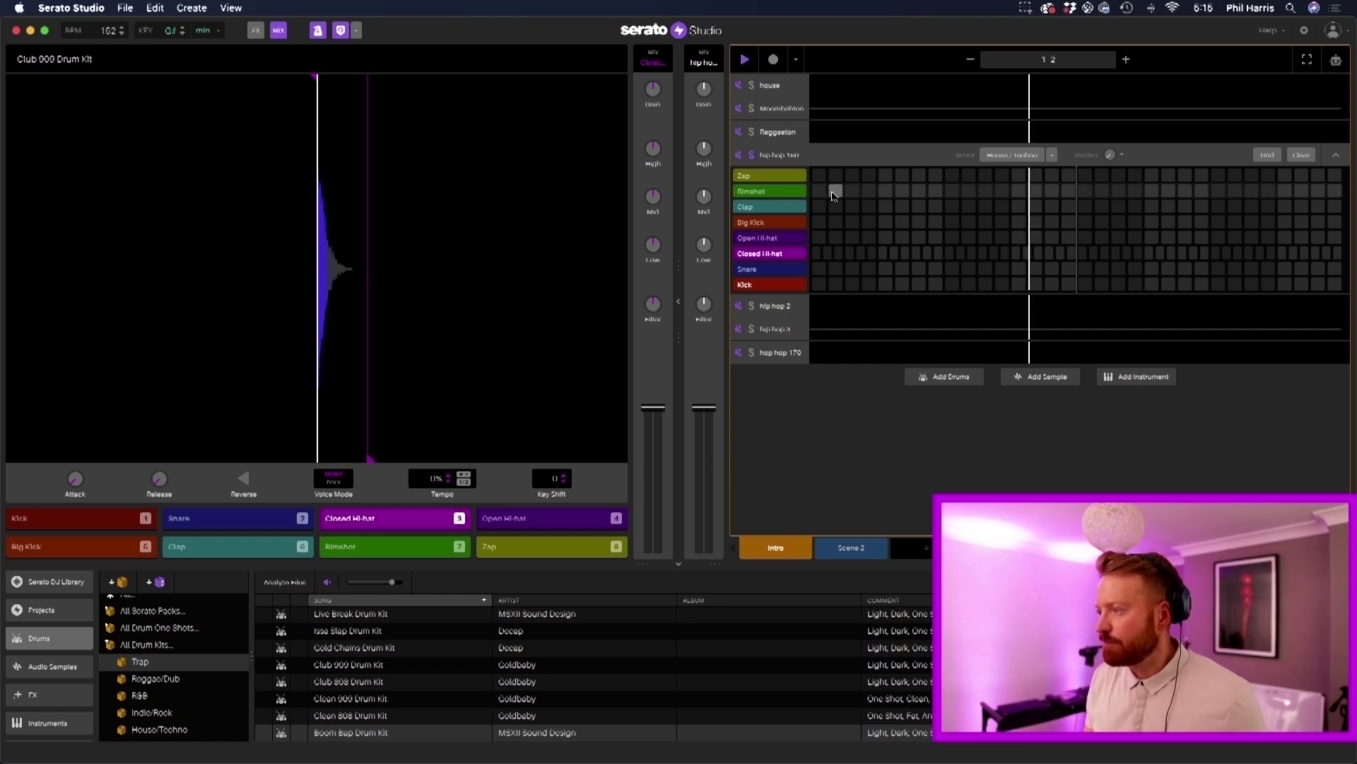
- Place kicks on steps 1, 7, 13, 17 and 21 and snares on steps 9 and 25, and play the pattern
{"action": "left_click", "coordinate": [819, 284]}
{"action": "left_click", "coordinate": [951, 268]}
{"action": "key", "text": "space"}
{"action": "left_click", "coordinate": [1023, 286]}
{"action": "key", "text": "space"}
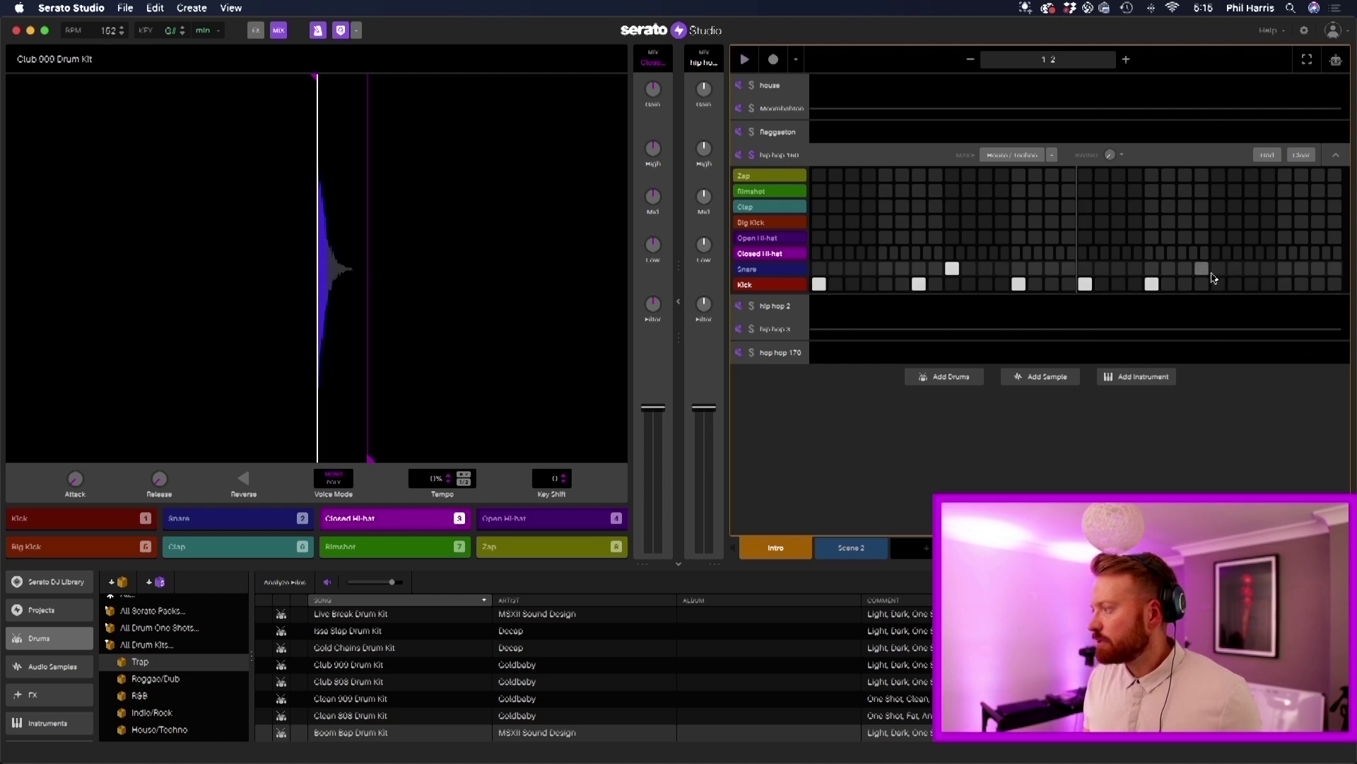
{"action": "key", "text": "space"}
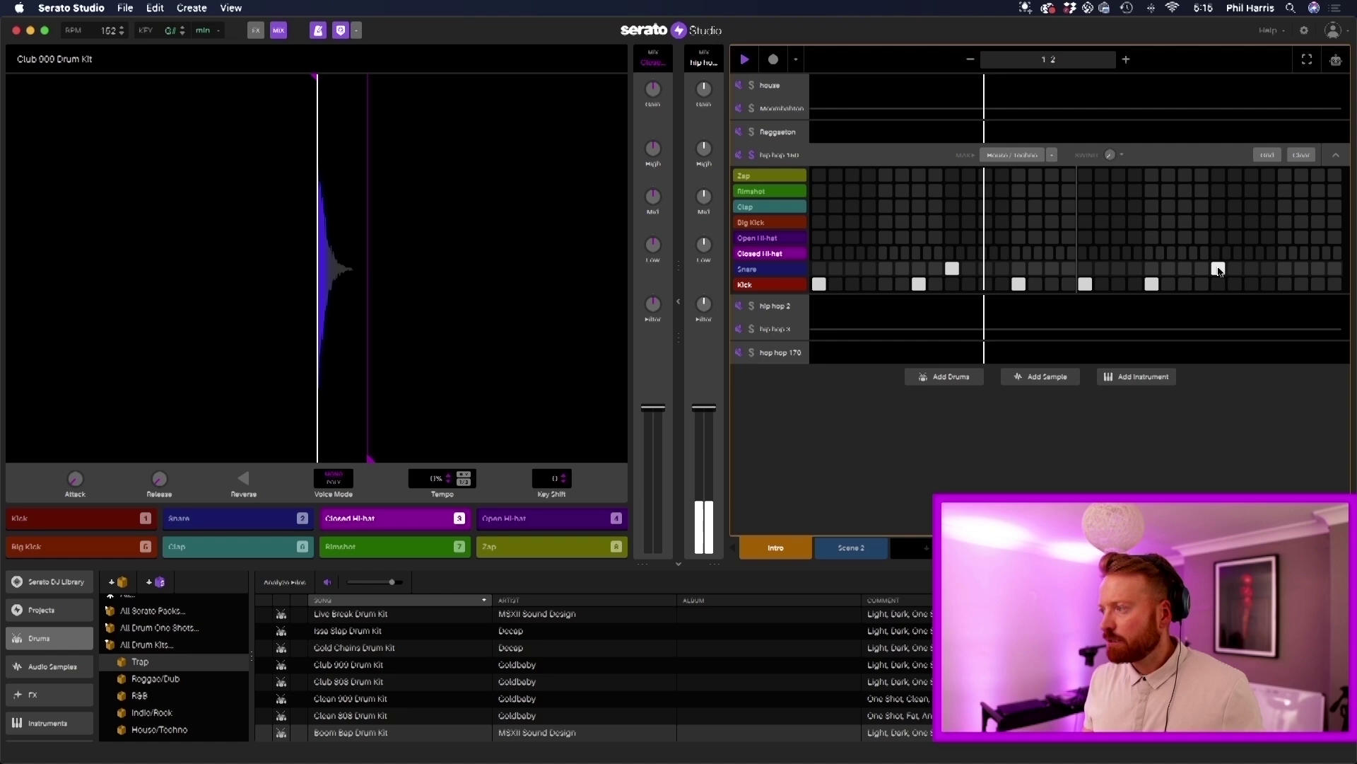
- Move the kick on step 17 to step 19 in the hip hop 160 deck and play the pattern
{"action": "key", "text": "space"}
{"action": "left_click", "coordinate": [1118, 284]}
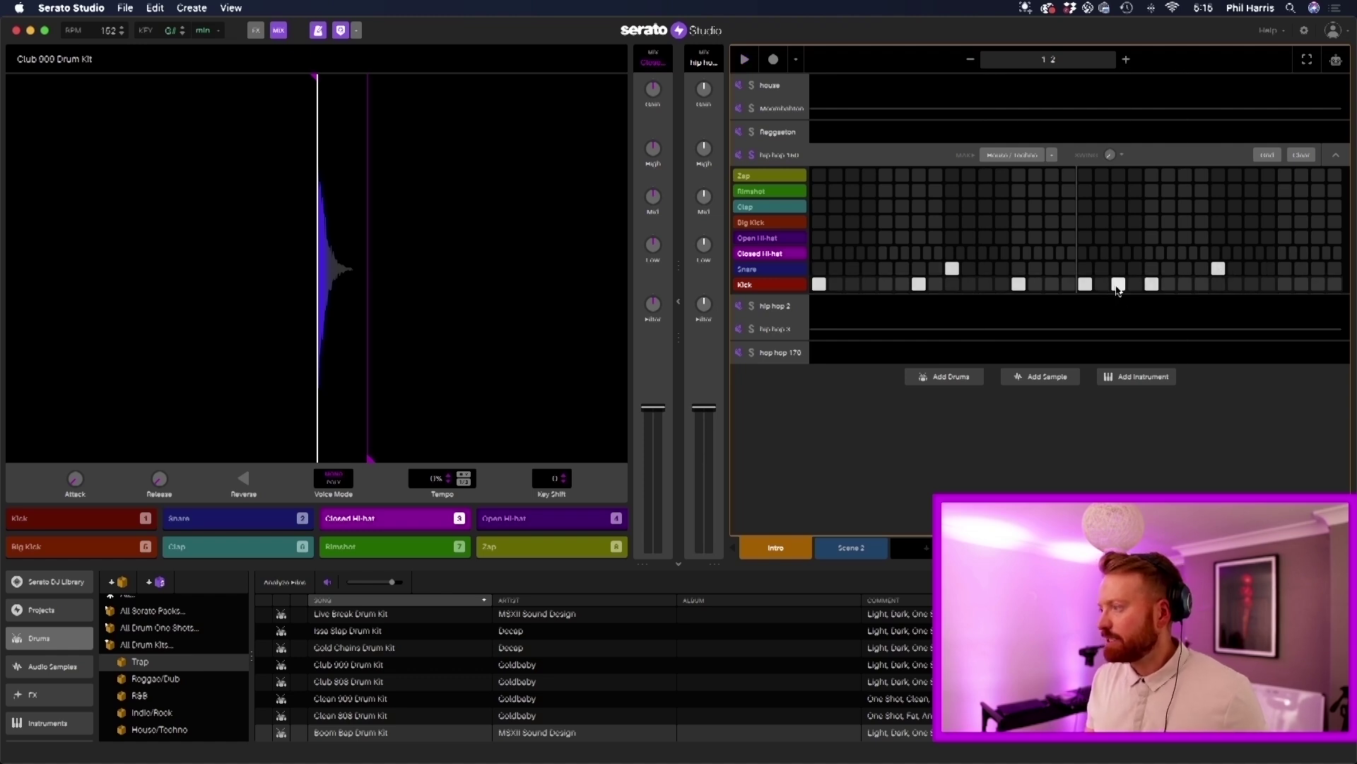
{"action": "key", "text": "space"}
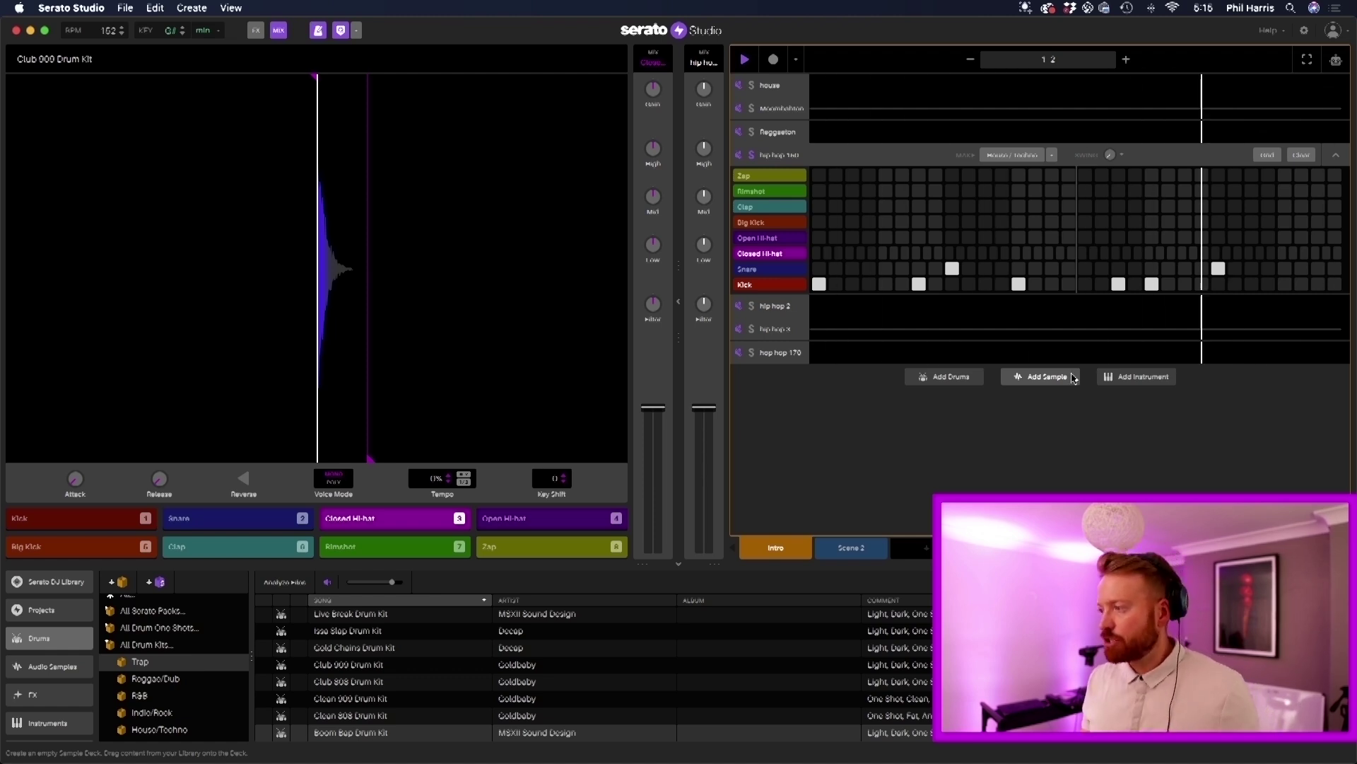
{"action": "key", "text": "space"}
- Remove every kick and snare step from the hip hop 160 deck again to empty the sequencer grid
{"action": "left_click", "coordinate": [918, 283]}
{"action": "left_click", "coordinate": [819, 283]}
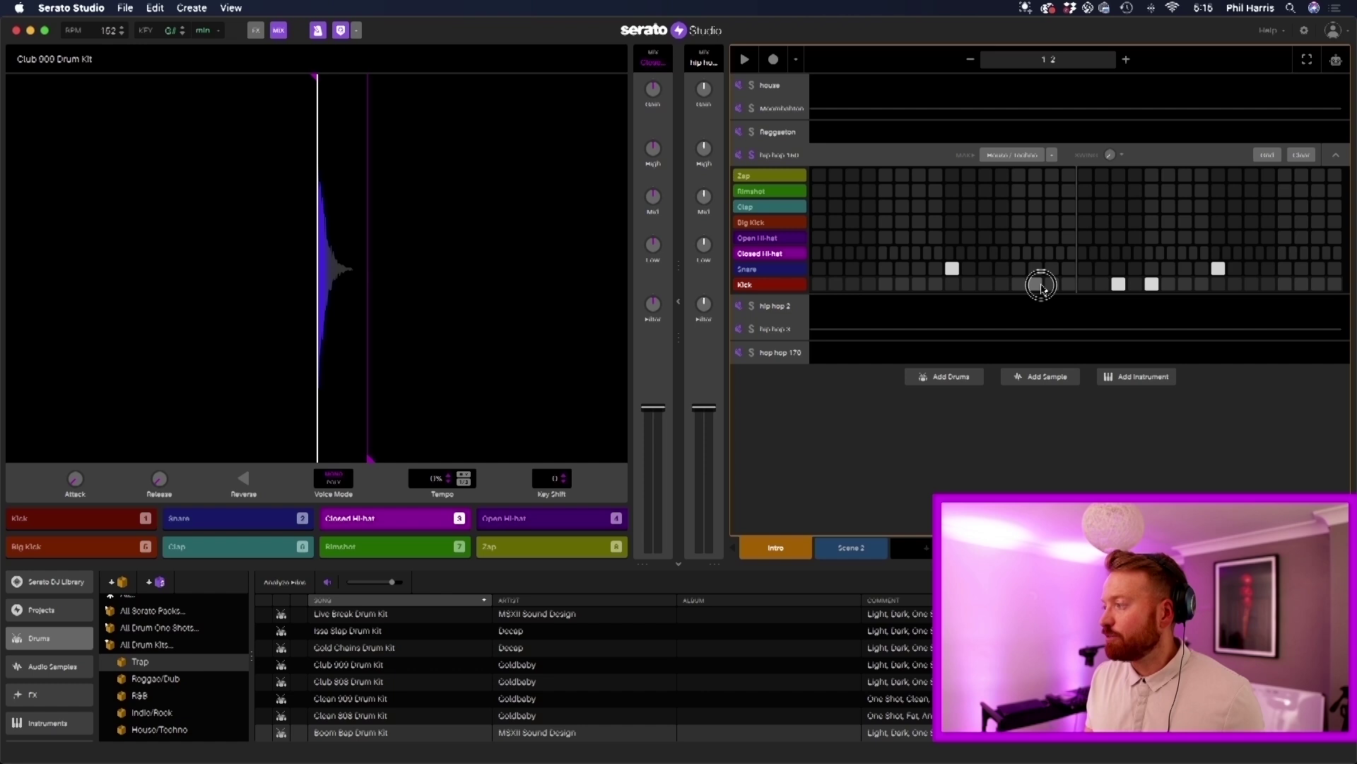
{"action": "left_click", "coordinate": [1018, 283]}
{"action": "left_click", "coordinate": [1118, 284]}
{"action": "left_click", "coordinate": [1151, 283]}
{"action": "left_click", "coordinate": [953, 269]}
{"action": "left_click", "coordinate": [1264, 269]}
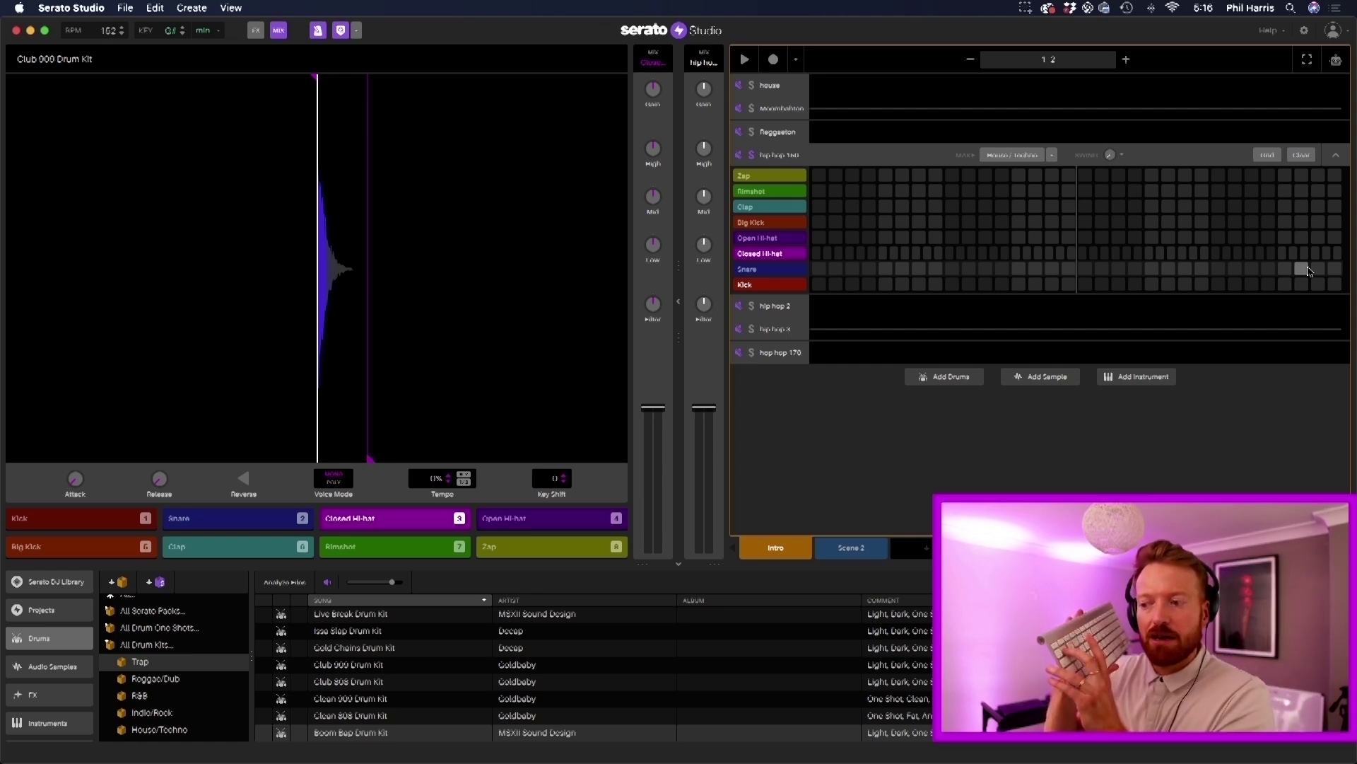
- Audition the kick and snare pads alternately with playback stopped
{"action": "key", "text": "1"}
{"action": "key", "text": "2"}
{"action": "key", "text": "1"}
{"action": "key", "text": "2"}
{"action": "key", "text": "1"}
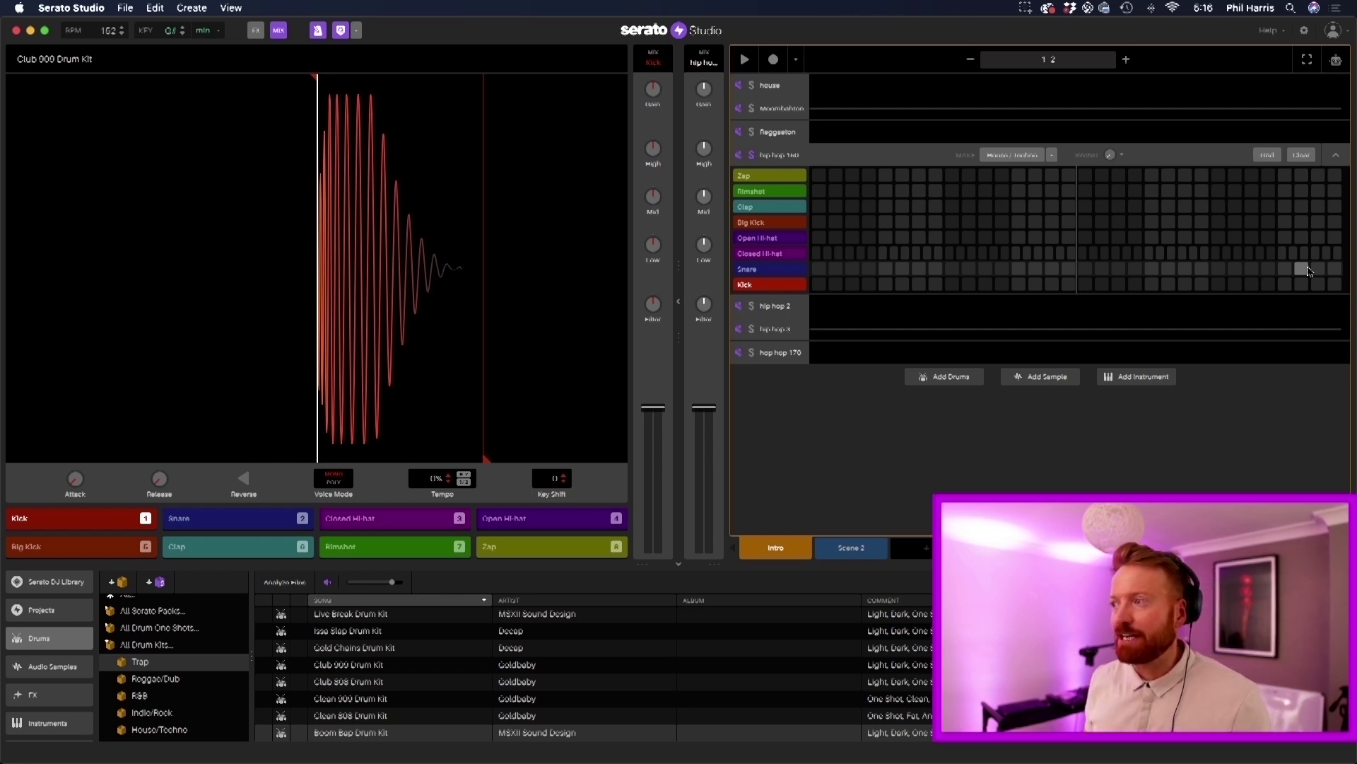
- Run playback with the metronome, practise the kick and snare pads live without recording, and stop playback
{"action": "left_click", "coordinate": [746, 62]}
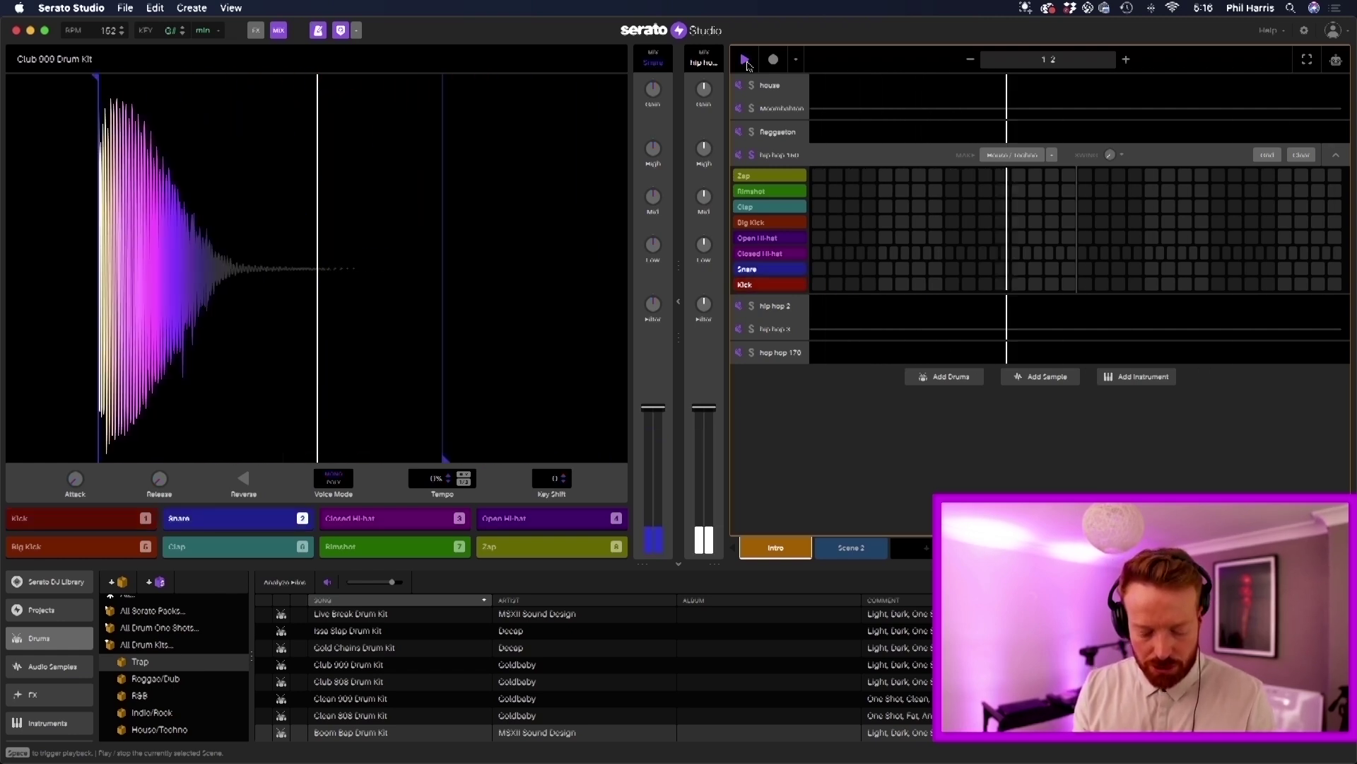
{"action": "key", "text": "2"}
{"action": "key", "text": "1"}
{"action": "key", "text": "2"}
{"action": "key", "text": "1"}
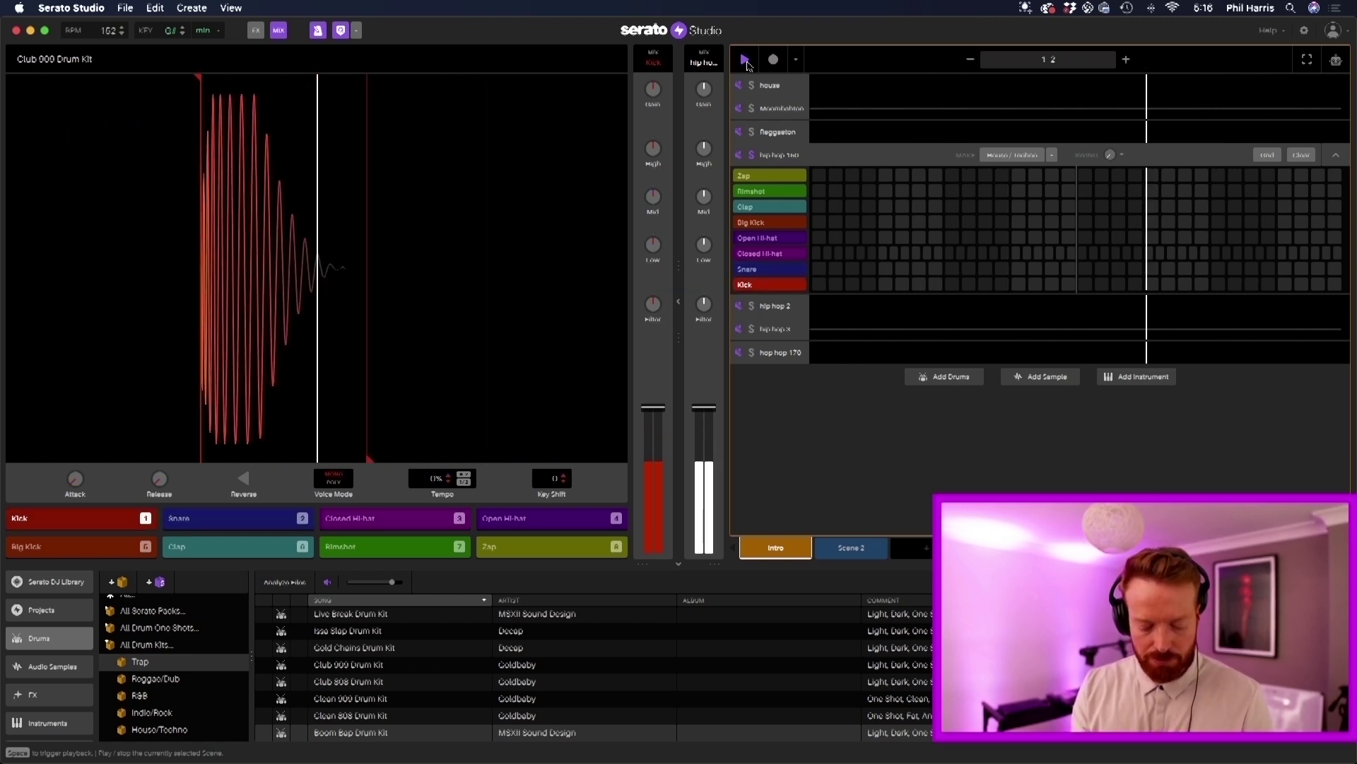
{"action": "key", "text": "2"}
{"action": "left_click", "coordinate": [745, 60]}
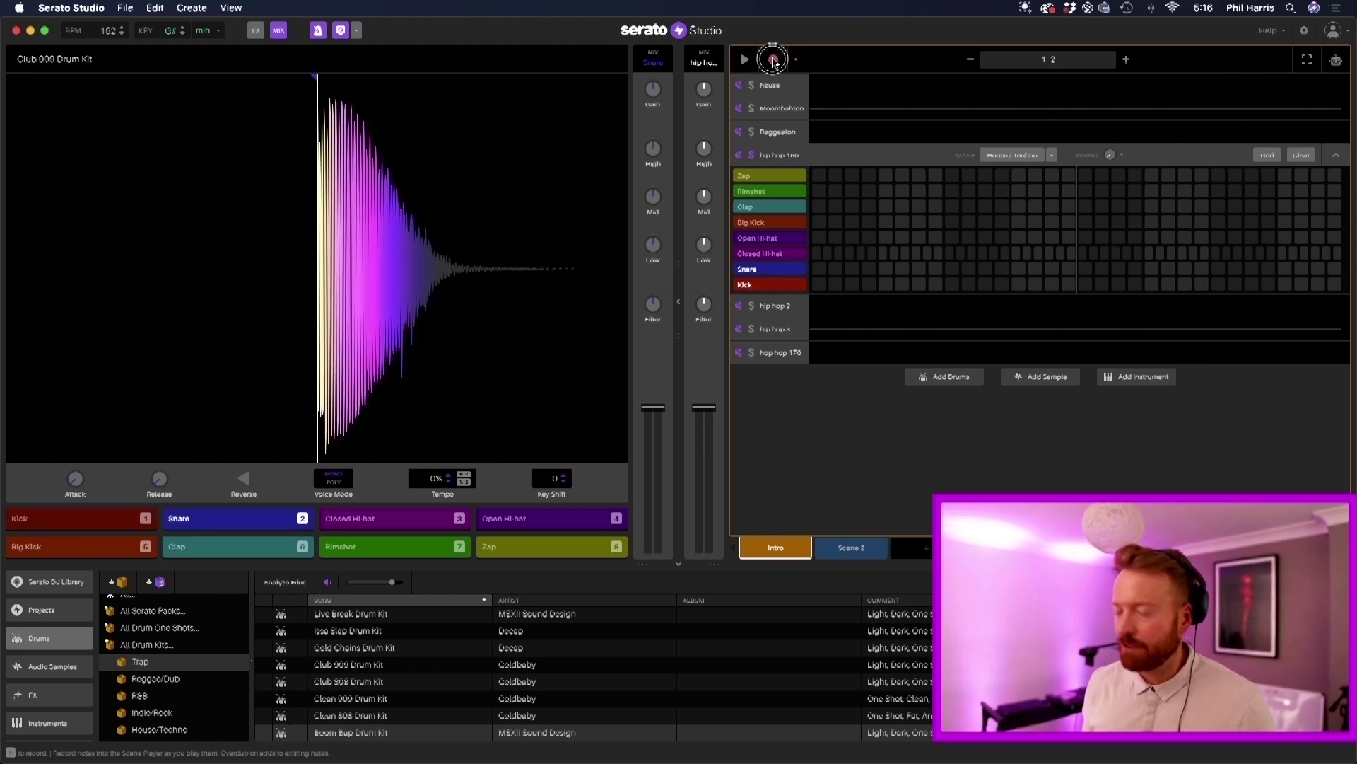
- Record the pads live into the hip hop 160 deck, with kicks on steps 1, 7, 13, 19 and 21 and snares on 9 and 25
{"action": "left_click", "coordinate": [775, 61]}
{"action": "key", "text": "1"}
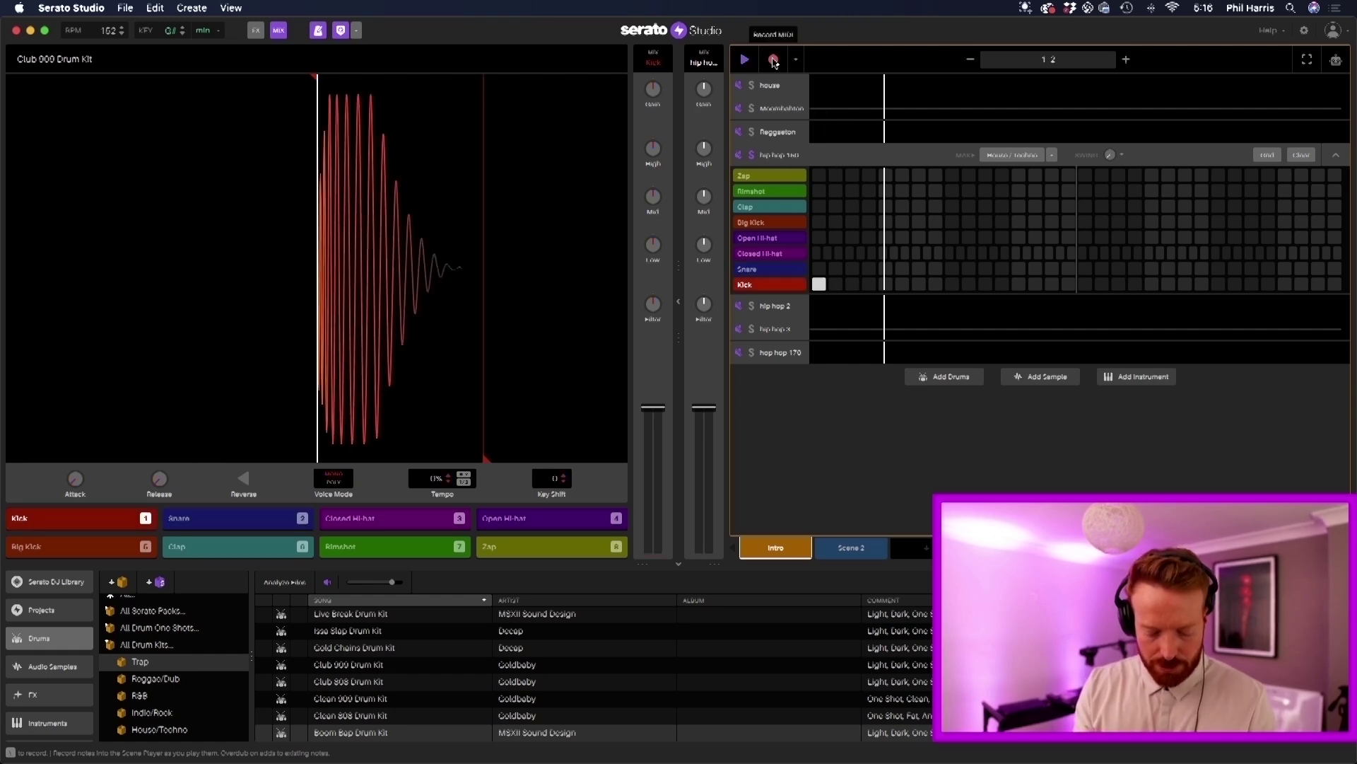
{"action": "key", "text": "1"}
{"action": "key", "text": "2"}
{"action": "key", "text": "1"}
{"action": "key", "text": "1"}
{"action": "key", "text": "1"}
{"action": "key", "text": "2"}
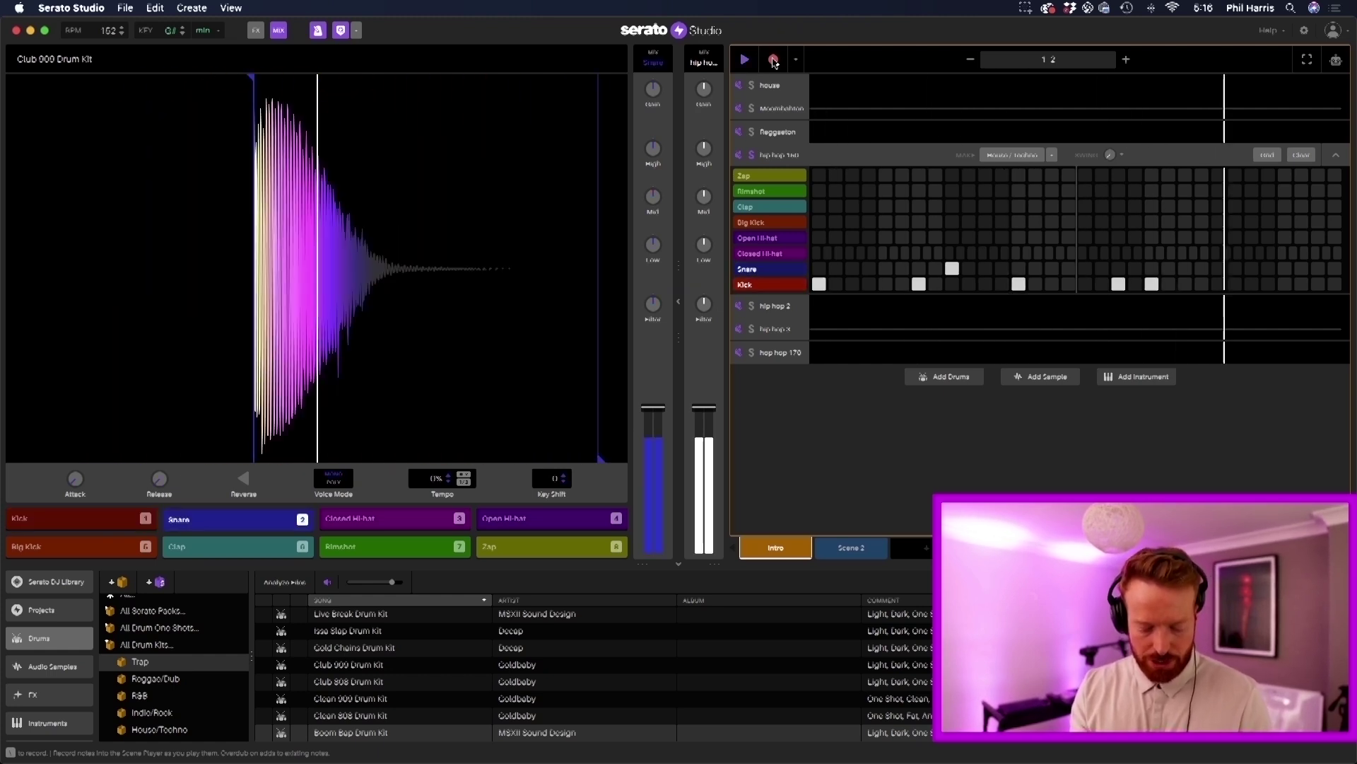
{"action": "left_click", "coordinate": [774, 61]}
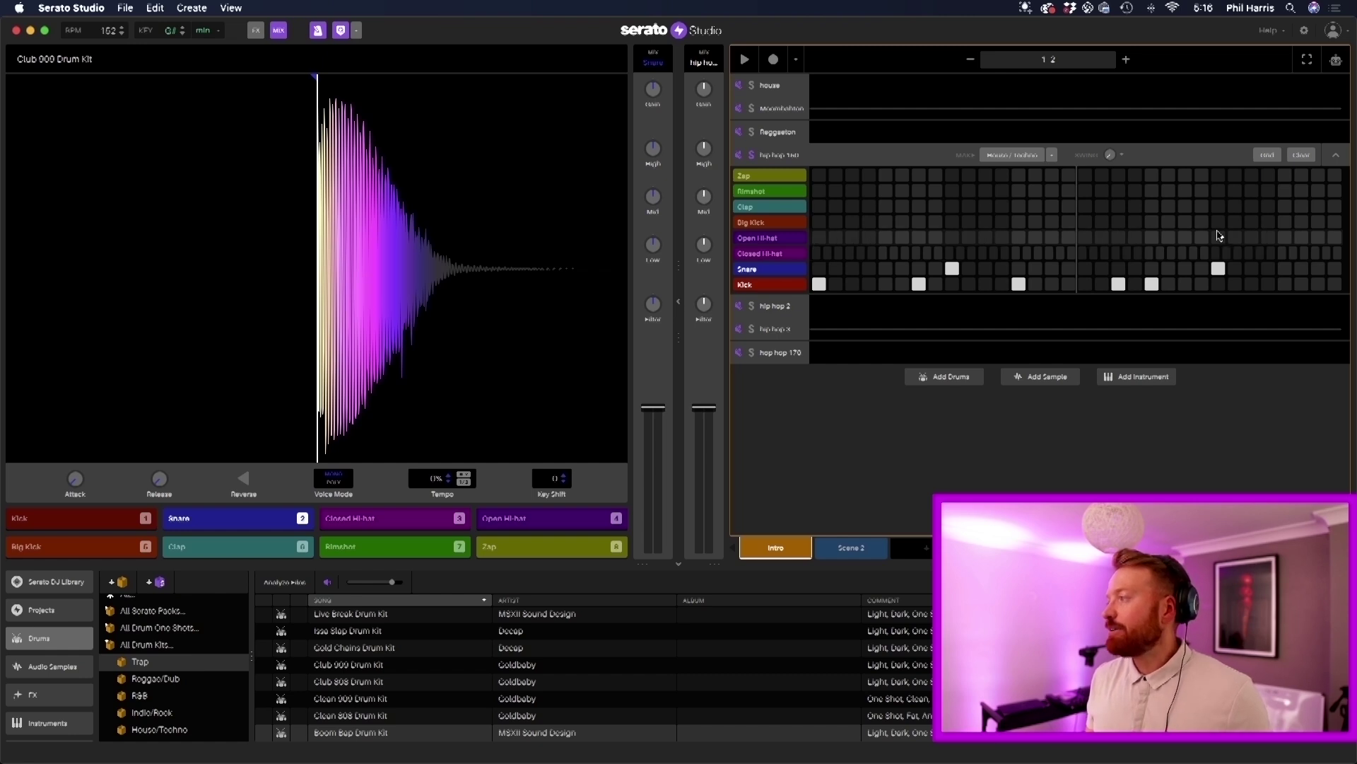
- Show the per-row grid options in the hip hop 160 deck, fill the Closed Hi-hat row on steps 1–29 and audition it
{"action": "left_click", "coordinate": [1267, 156]}
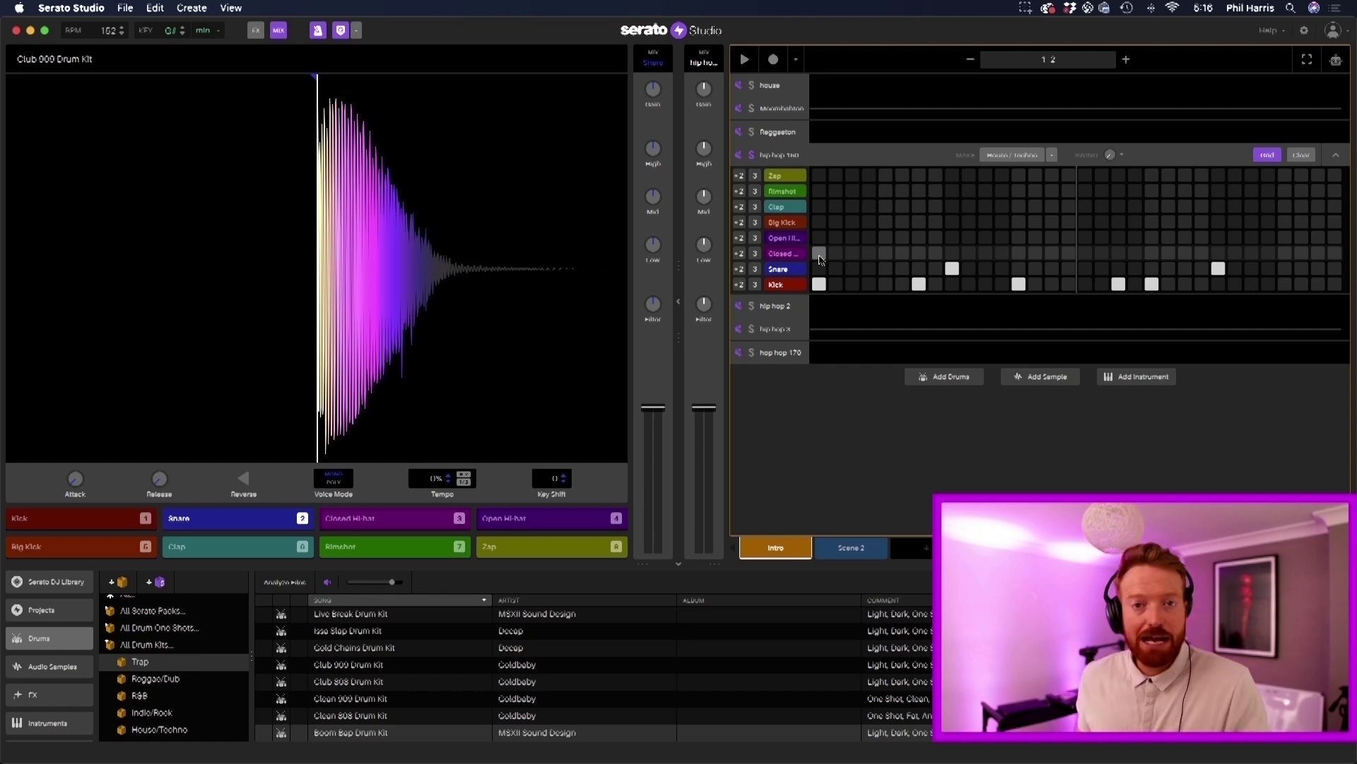
{"action": "left_click_drag", "start_coordinate": [820, 257], "coordinate": [1285, 256]}
{"action": "key", "text": "space"}
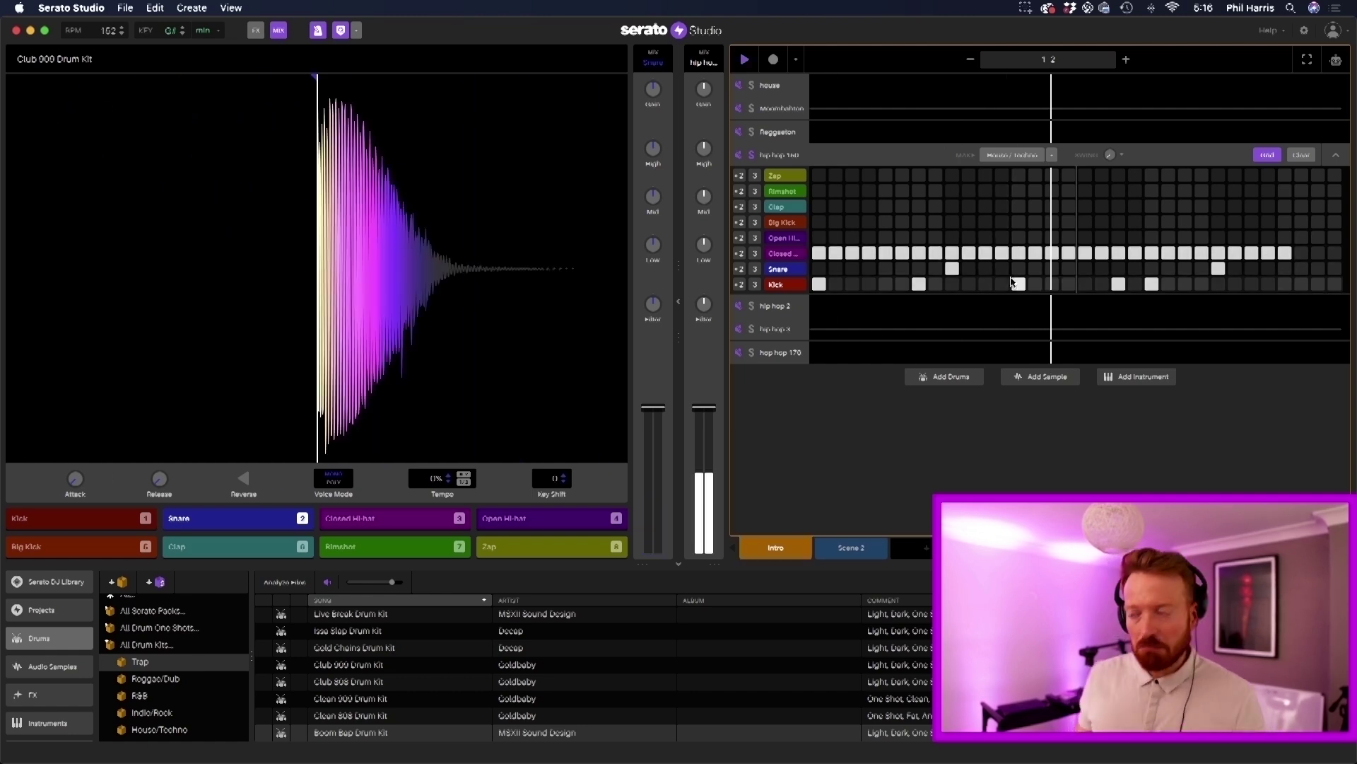
{"action": "key", "text": "space"}
- Clear the Closed Hi-hat row, switch it to the triplet grid, fill triplet steps 1–42 with hits and audition the pattern
{"action": "left_click_drag", "start_coordinate": [1284, 258], "coordinate": [818, 253]}
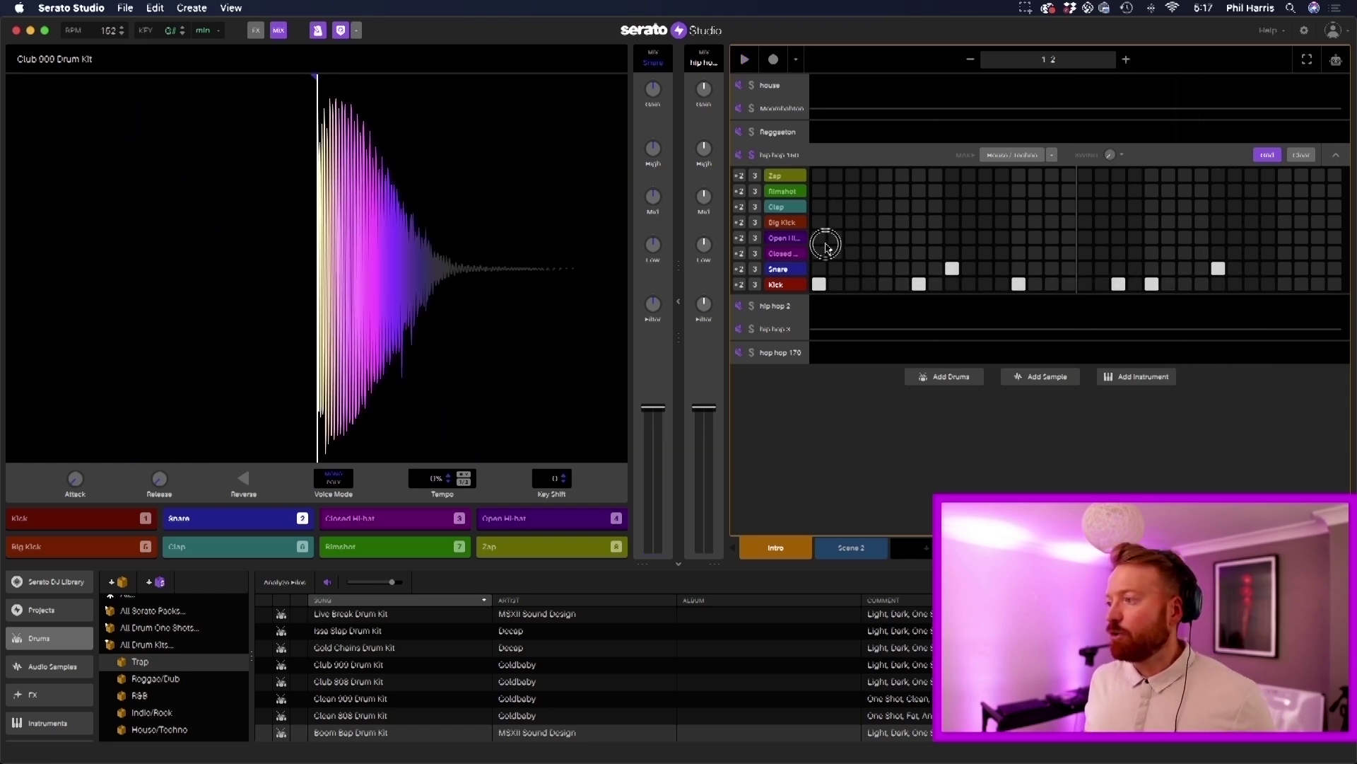
{"action": "left_click", "coordinate": [757, 254]}
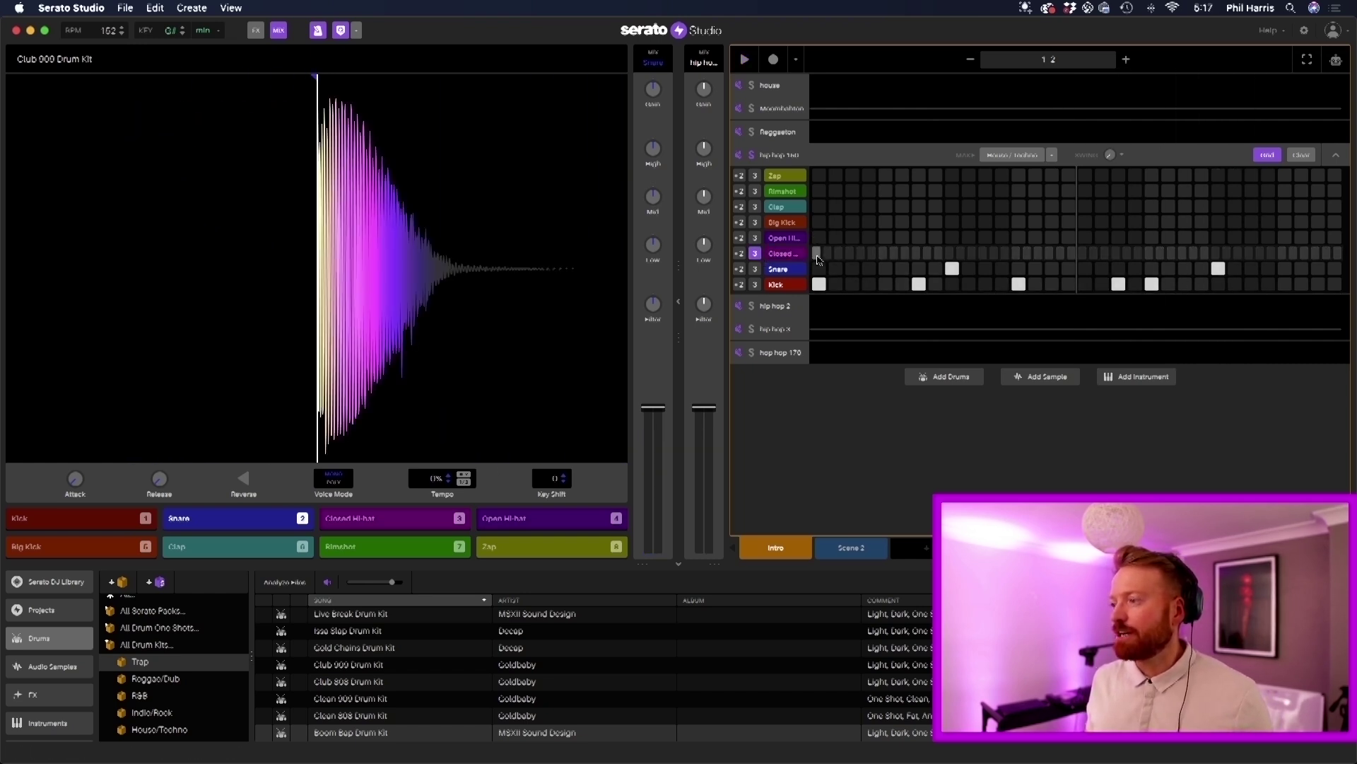
{"action": "left_click_drag", "start_coordinate": [819, 253], "coordinate": [1273, 250]}
{"action": "key", "text": "space"}
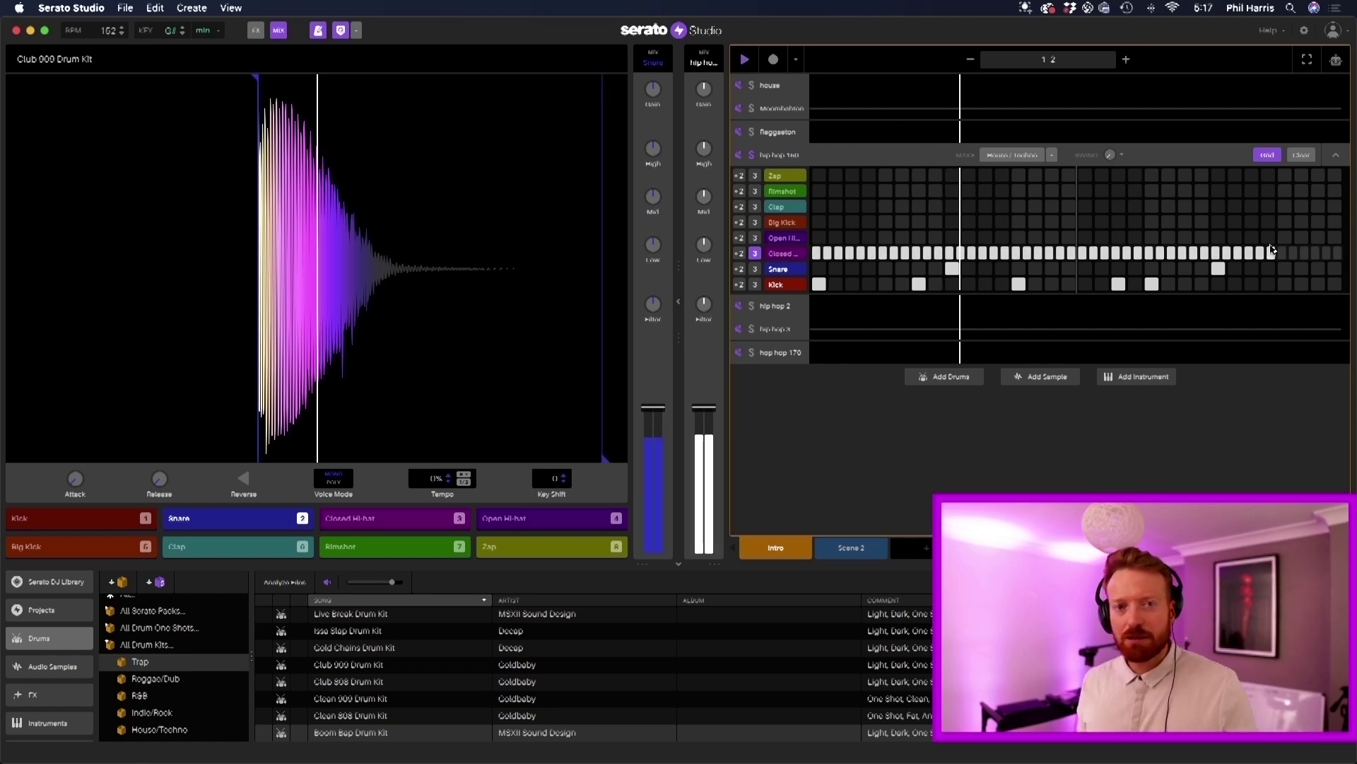
{"action": "key", "text": "space"}
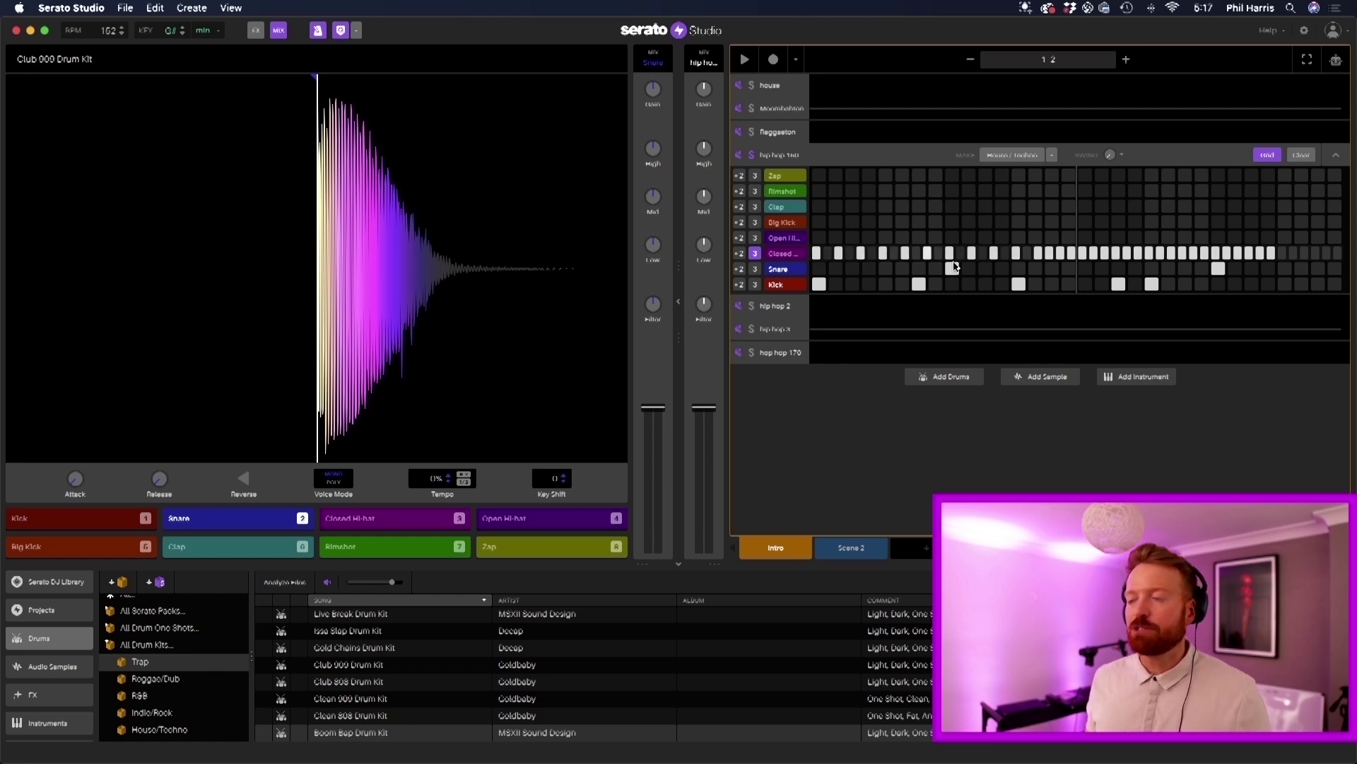
- Audition the triplet hi-hats and thin the second bar's hits to every second triplet step
{"action": "key", "text": "space"}
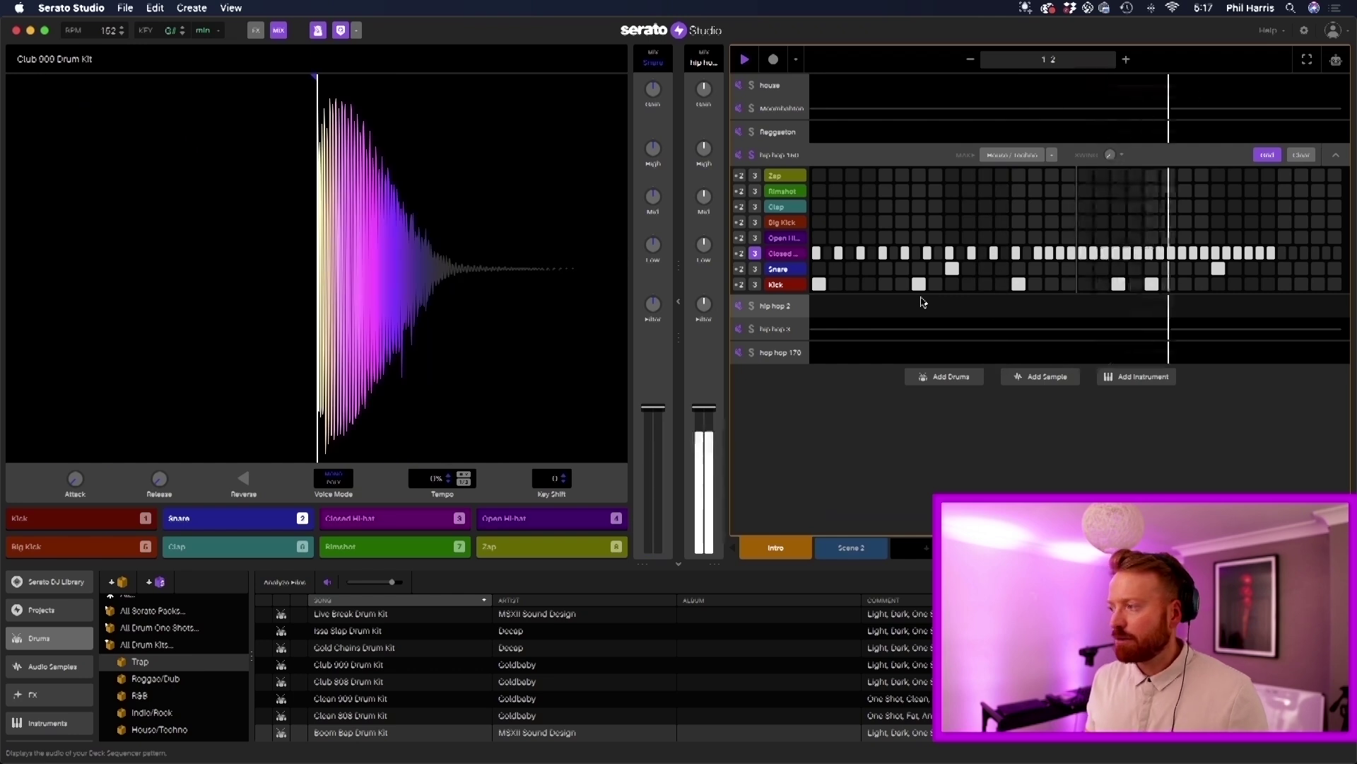
{"action": "key", "text": "space"}
{"action": "left_click_drag", "start_coordinate": [1125, 253], "coordinate": [1301, 261]}
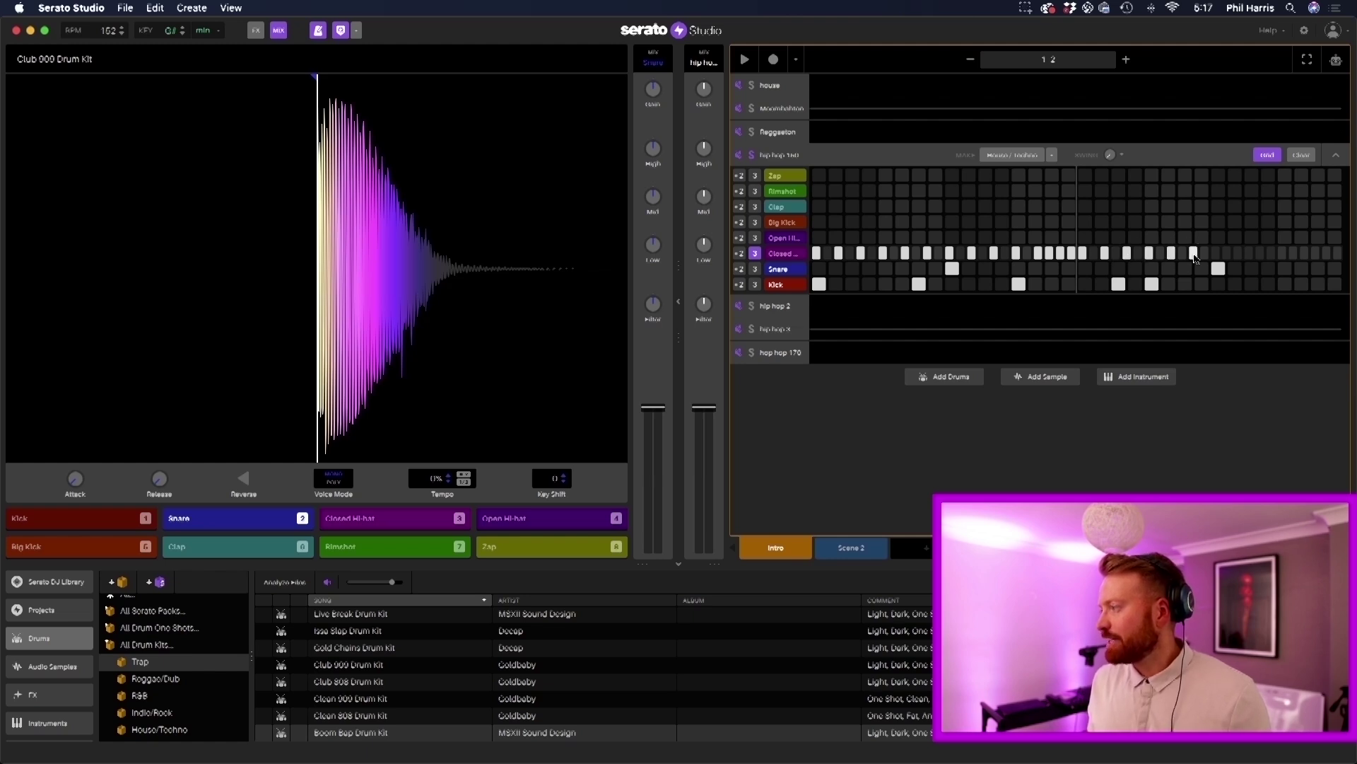
- Remove the hi-hat run at the end of bar 1, fill triplet steps 13–19 from the first snare, and audition the changes
{"action": "key", "text": "space"}
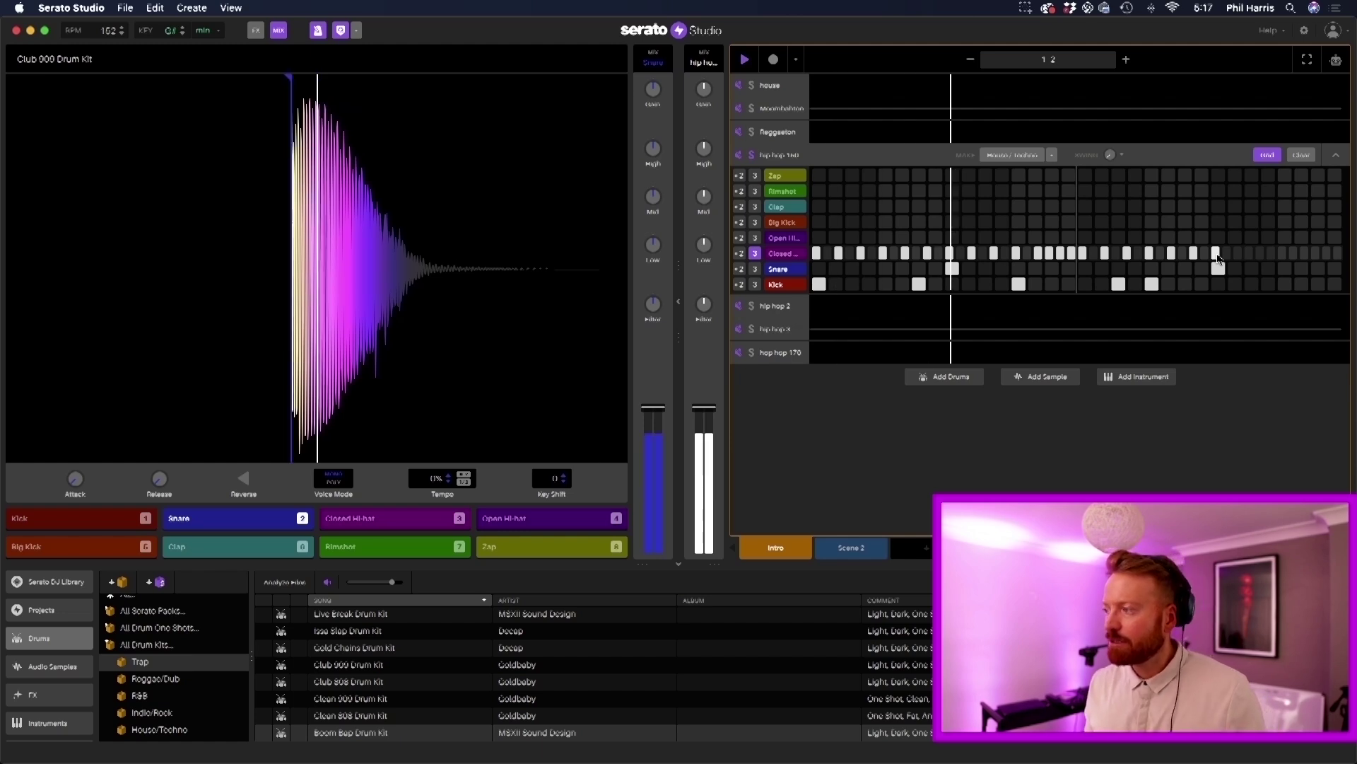
{"action": "key", "text": "space"}
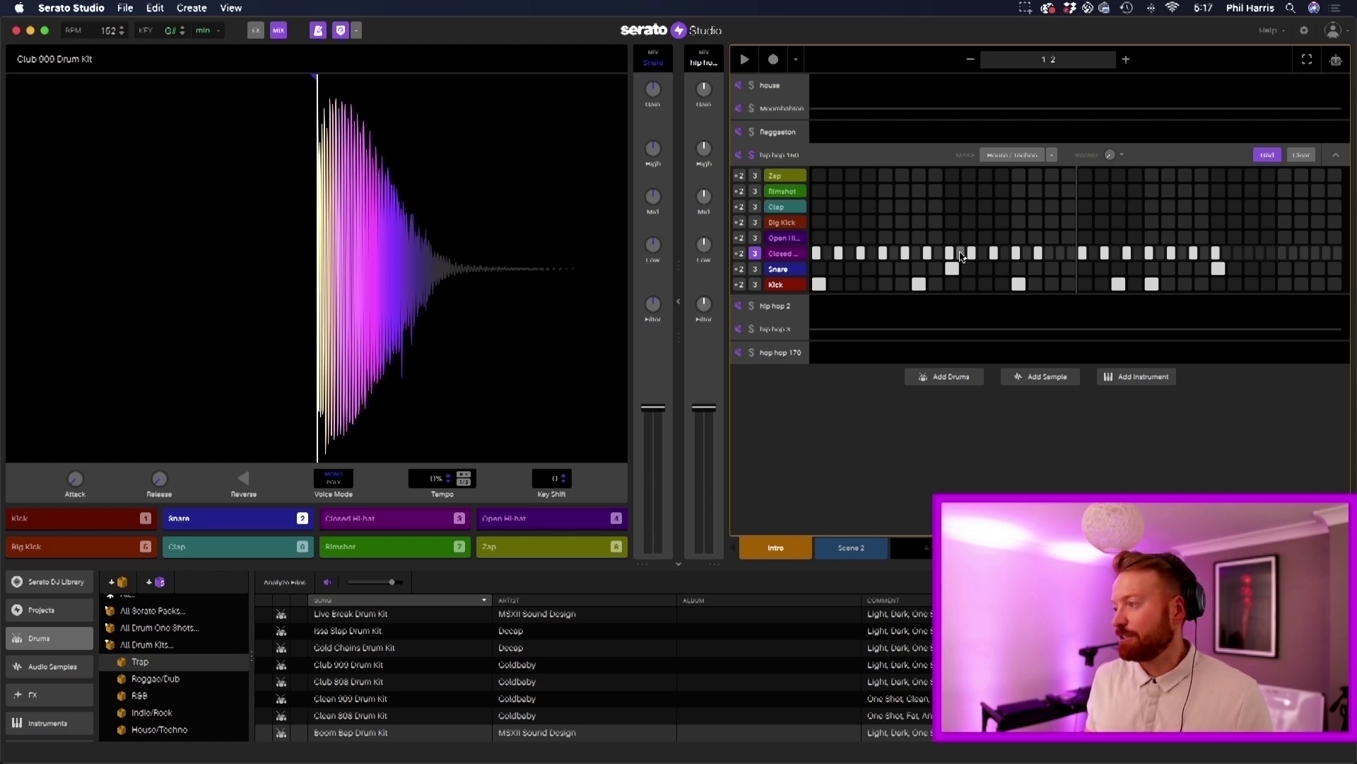
{"action": "key", "text": "space"}
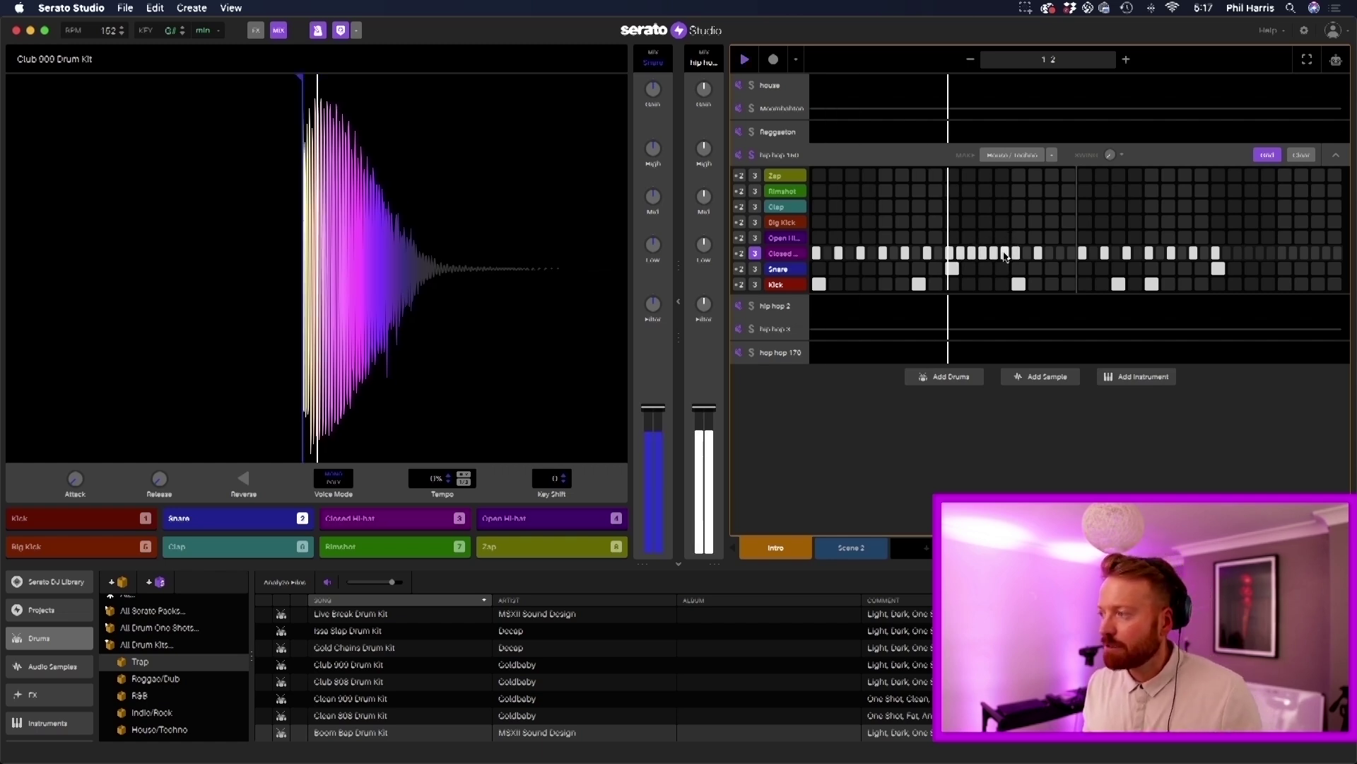
{"action": "key", "text": "space"}
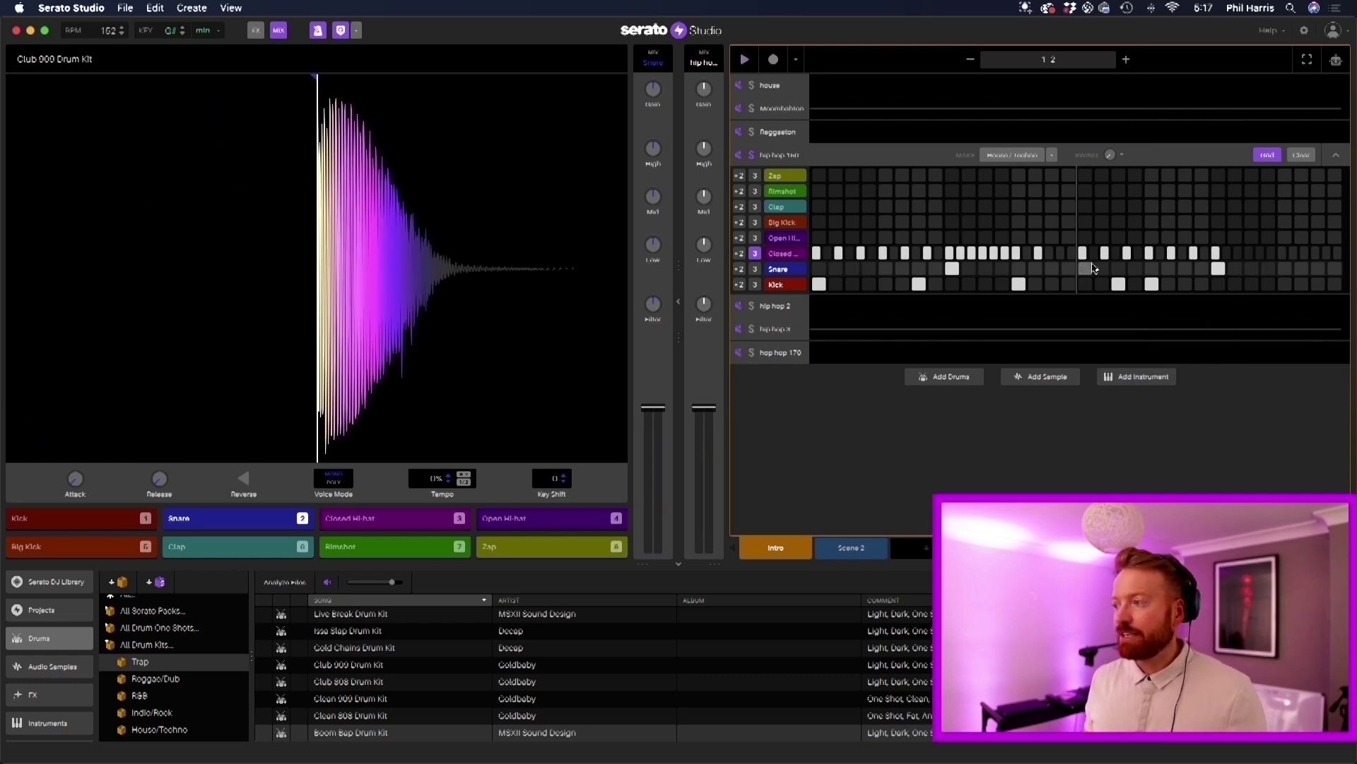
- Thin the Closed Hi-hat row to every fourth triplet step up to the start of bar 2 and audition it
{"action": "left_click_drag", "start_coordinate": [819, 256], "coordinate": [1259, 254]}
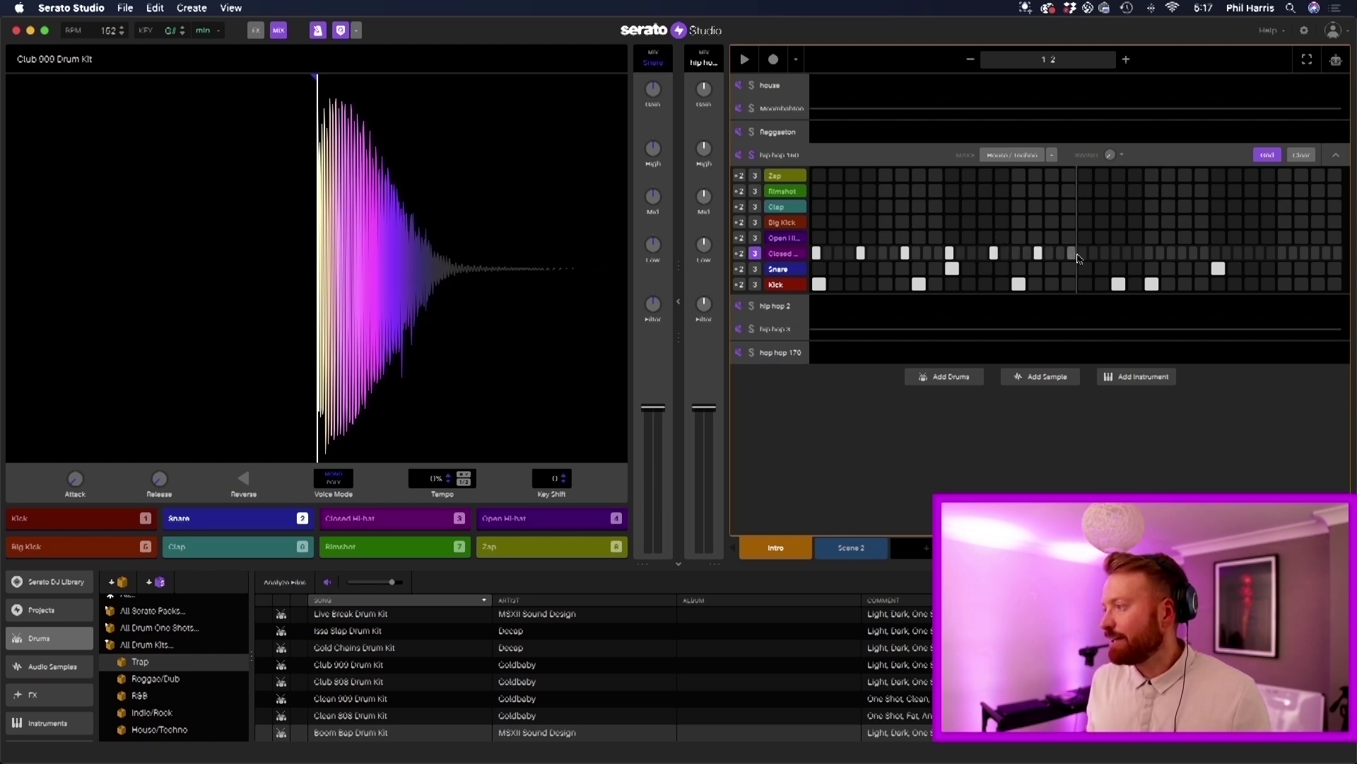
{"action": "key", "text": "space"}
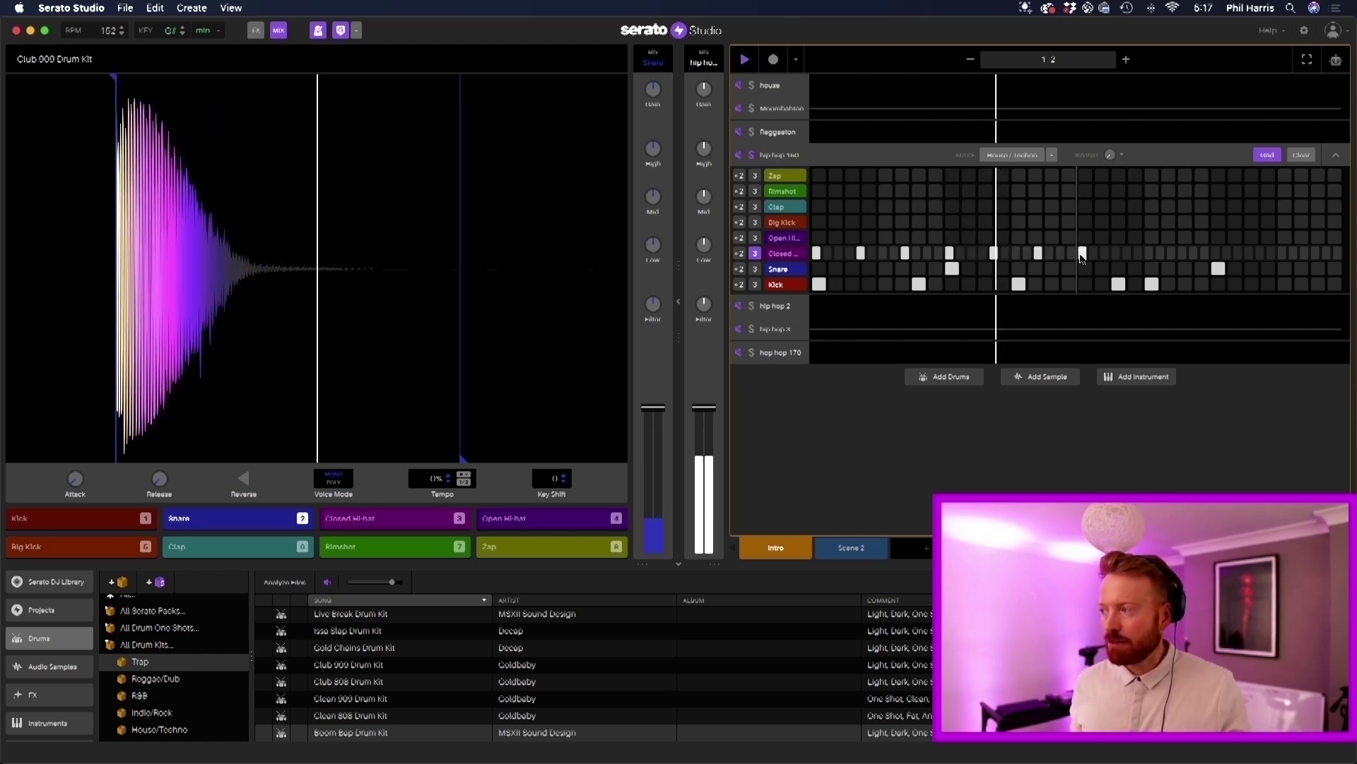
{"action": "key", "text": "space"}
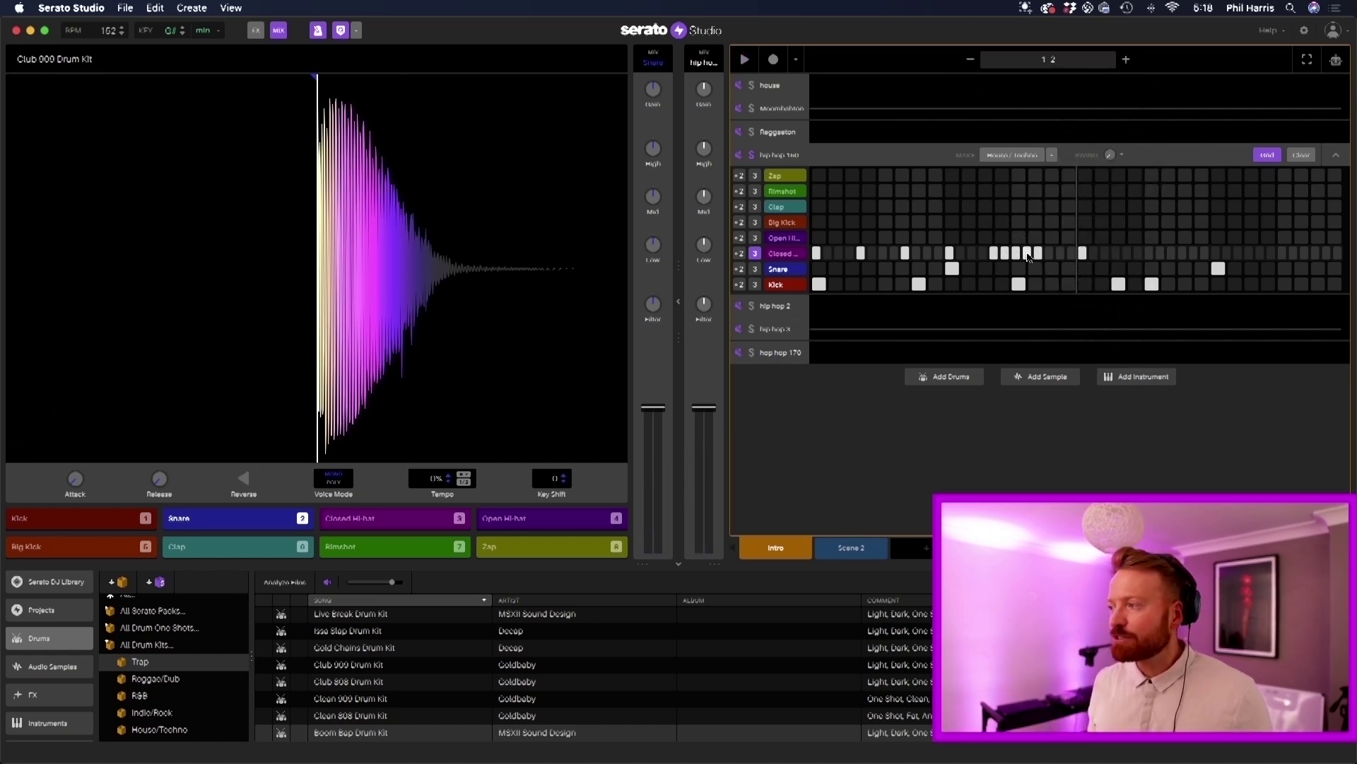
- Audition the hi-hat fill on triplet steps 17–21, double the row's resolution, and add a nine-hit roll from the last kick
{"action": "key", "text": "space"}
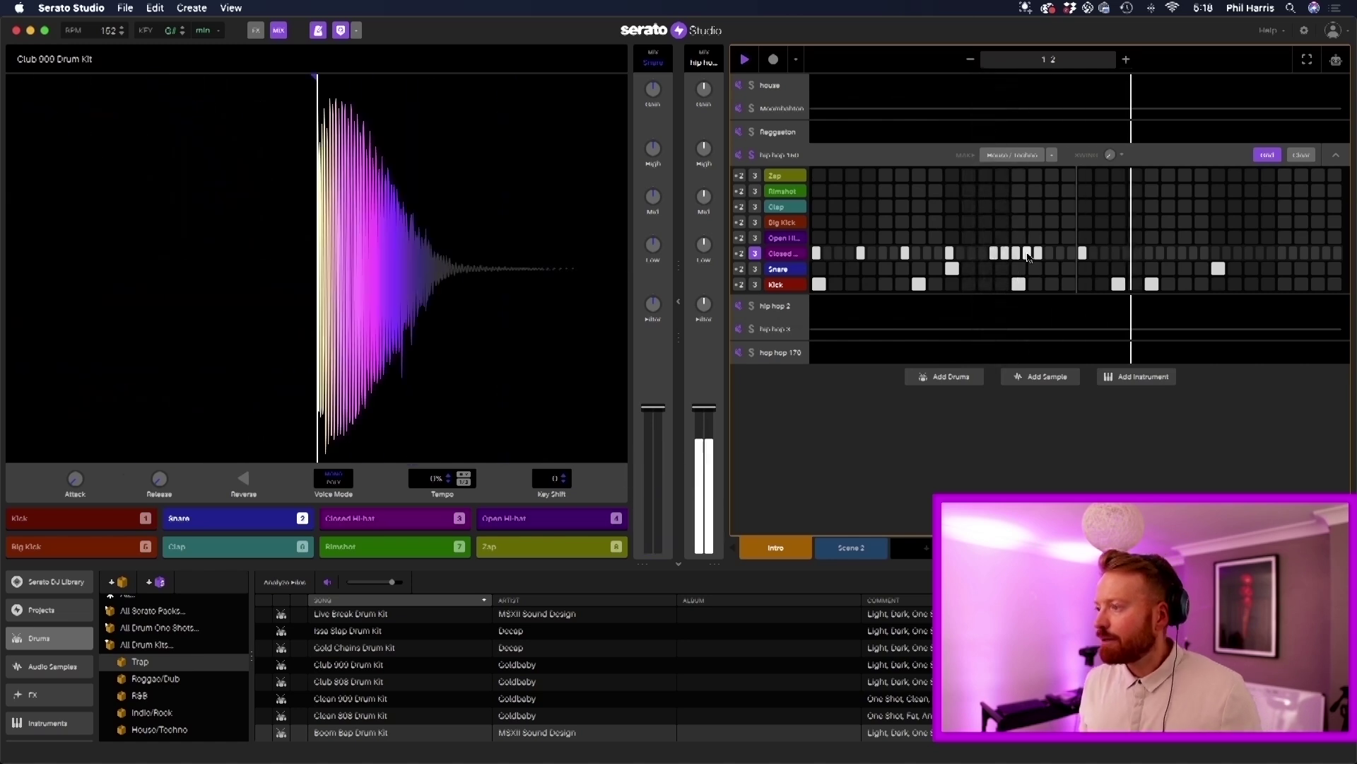
{"action": "key", "text": "space"}
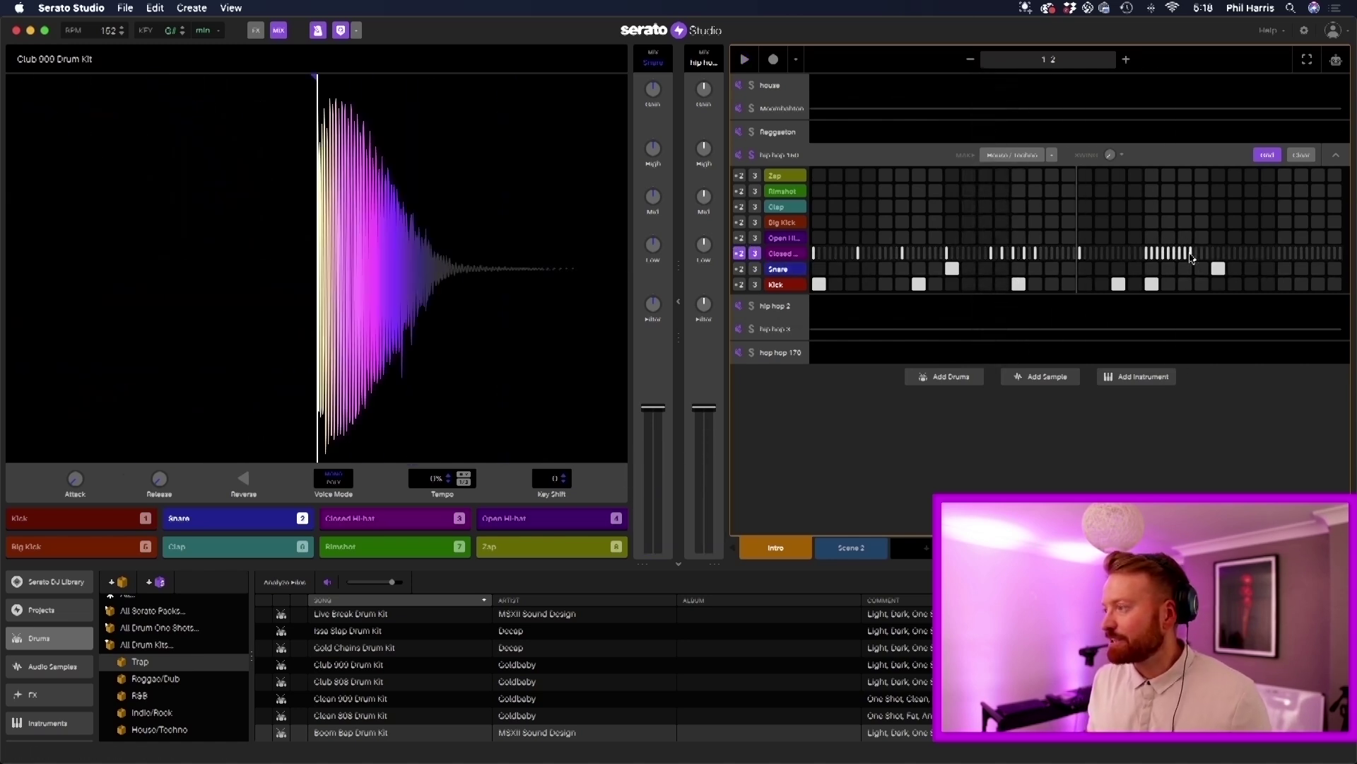
{"action": "key", "text": "space"}
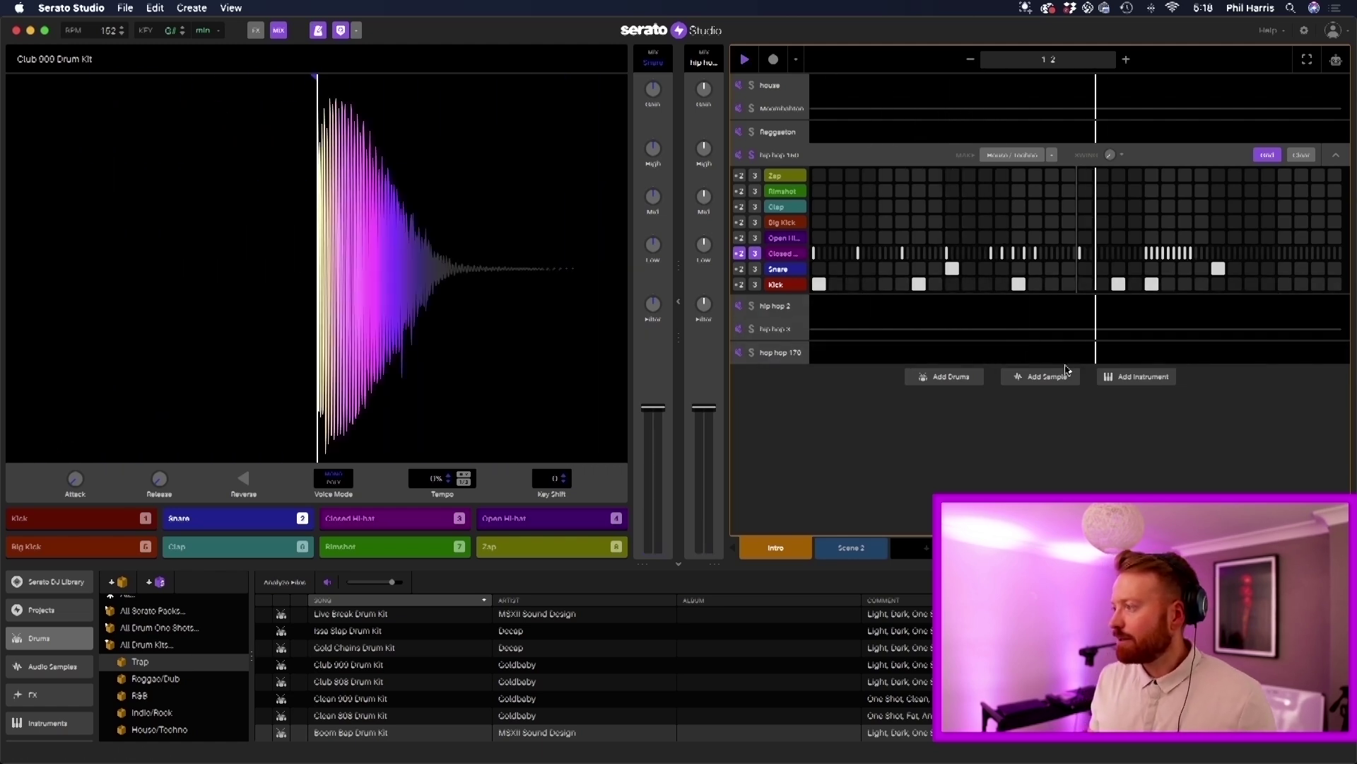
{"action": "key", "text": "space"}
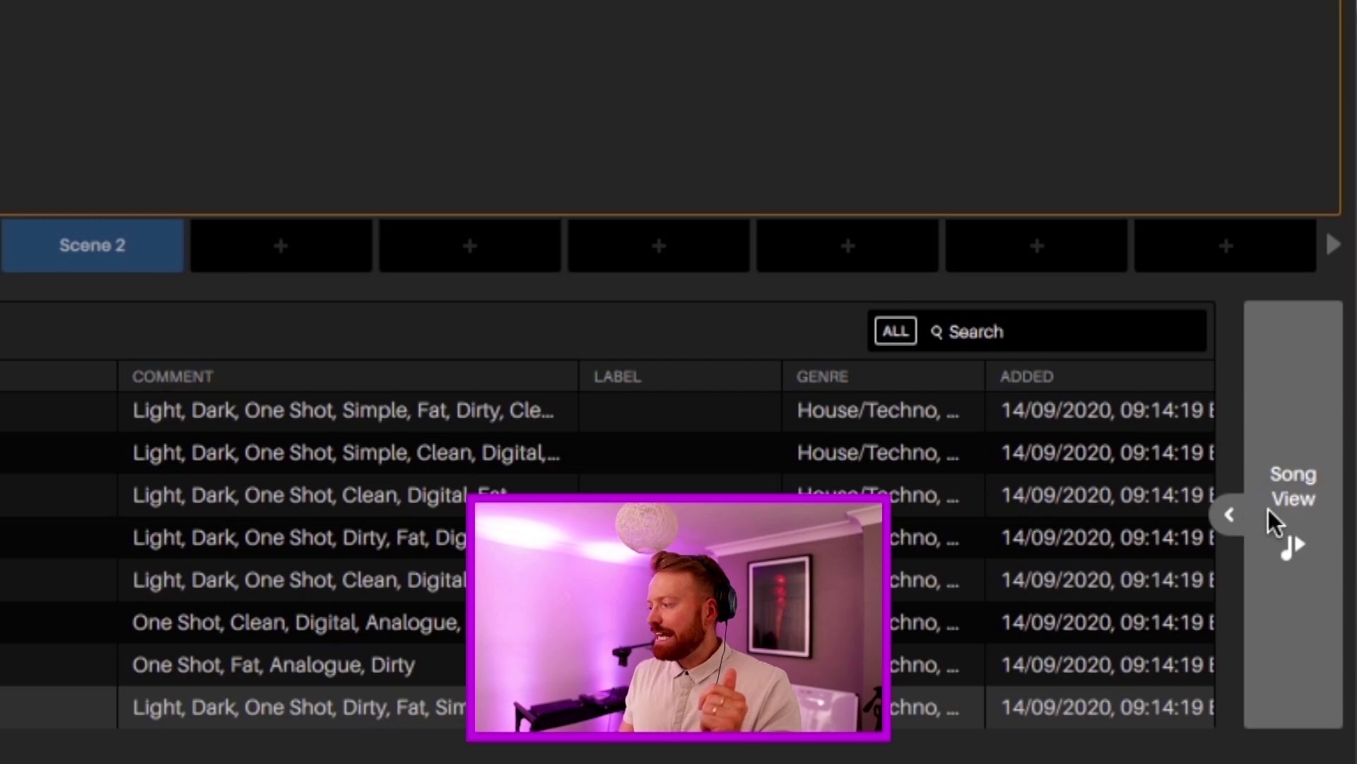
- Open the song view and import 03 A Milli.m4a from the desktop as an audio track at the start of the timeline
{"action": "left_click", "coordinate": [1298, 491]}
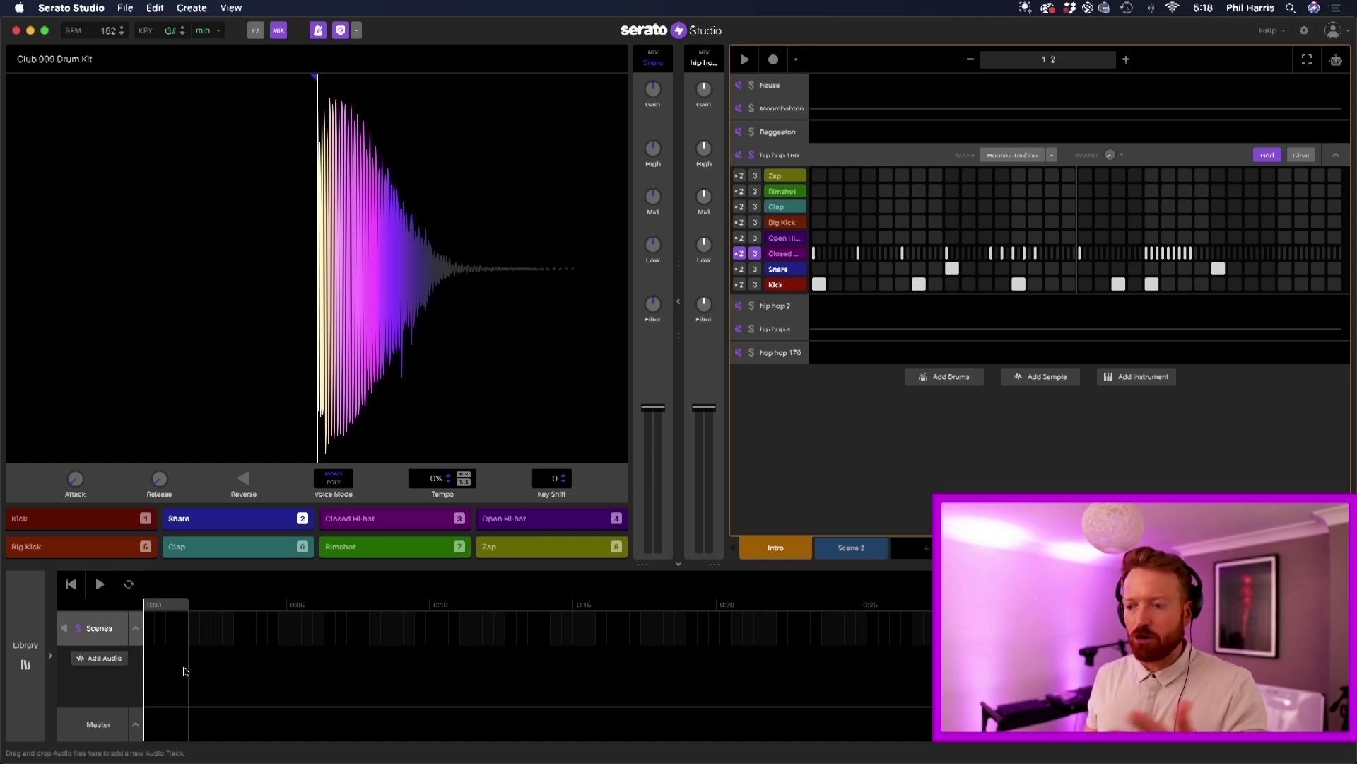
{"action": "key", "text": "ctrl+Left"}
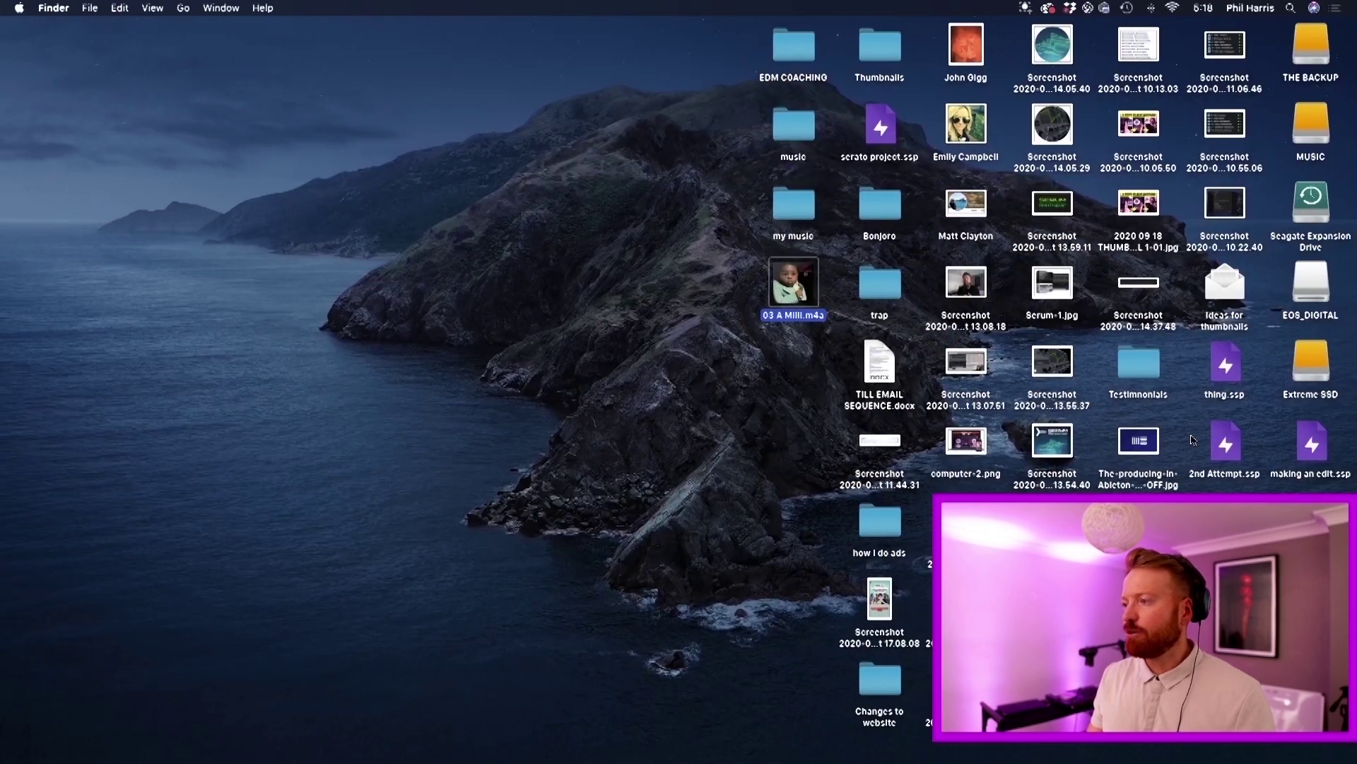
{"action": "left_click_drag", "start_coordinate": [793, 282], "coordinate": [183, 676]}
{"action": "key", "text": "ctrl+Right"}
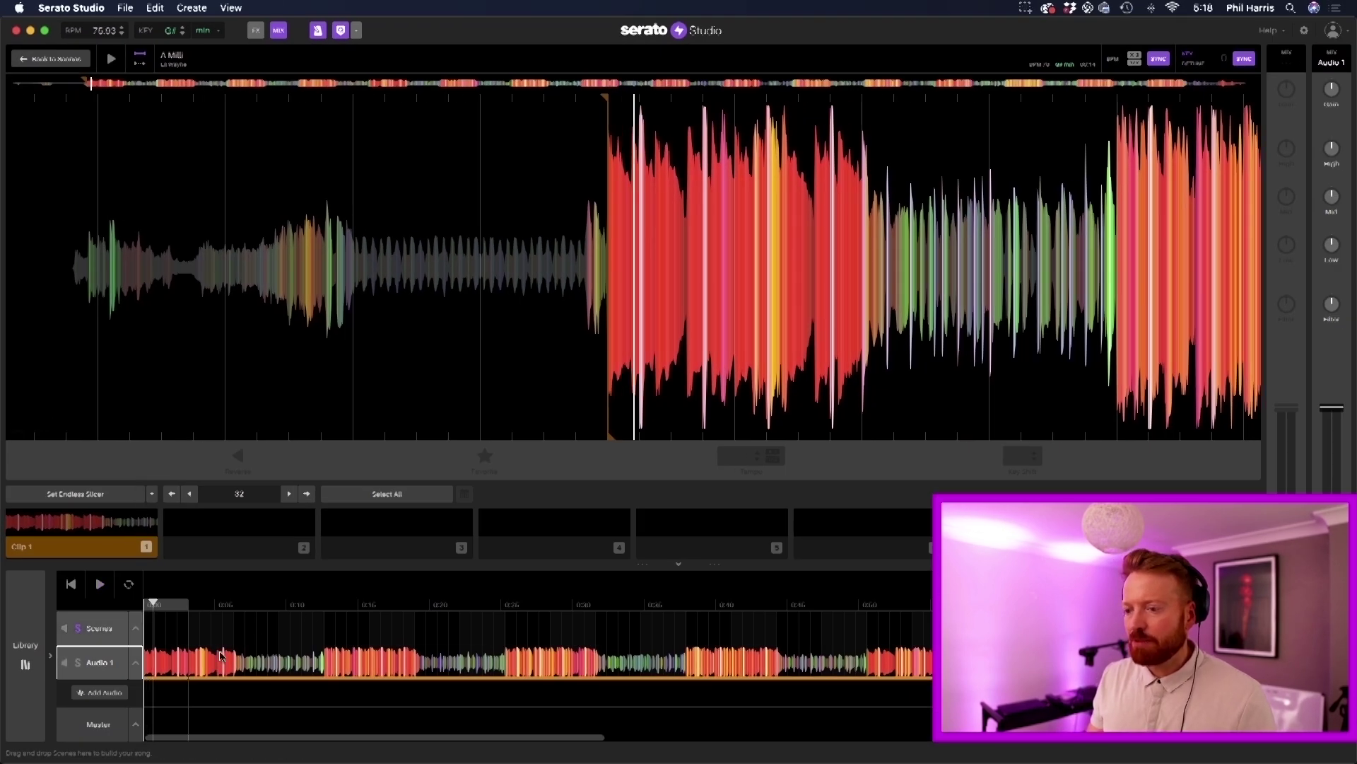
- Play the imported A Milli audio track from the start of the song and stop playback
{"action": "left_click", "coordinate": [148, 692]}
{"action": "key", "text": "space"}
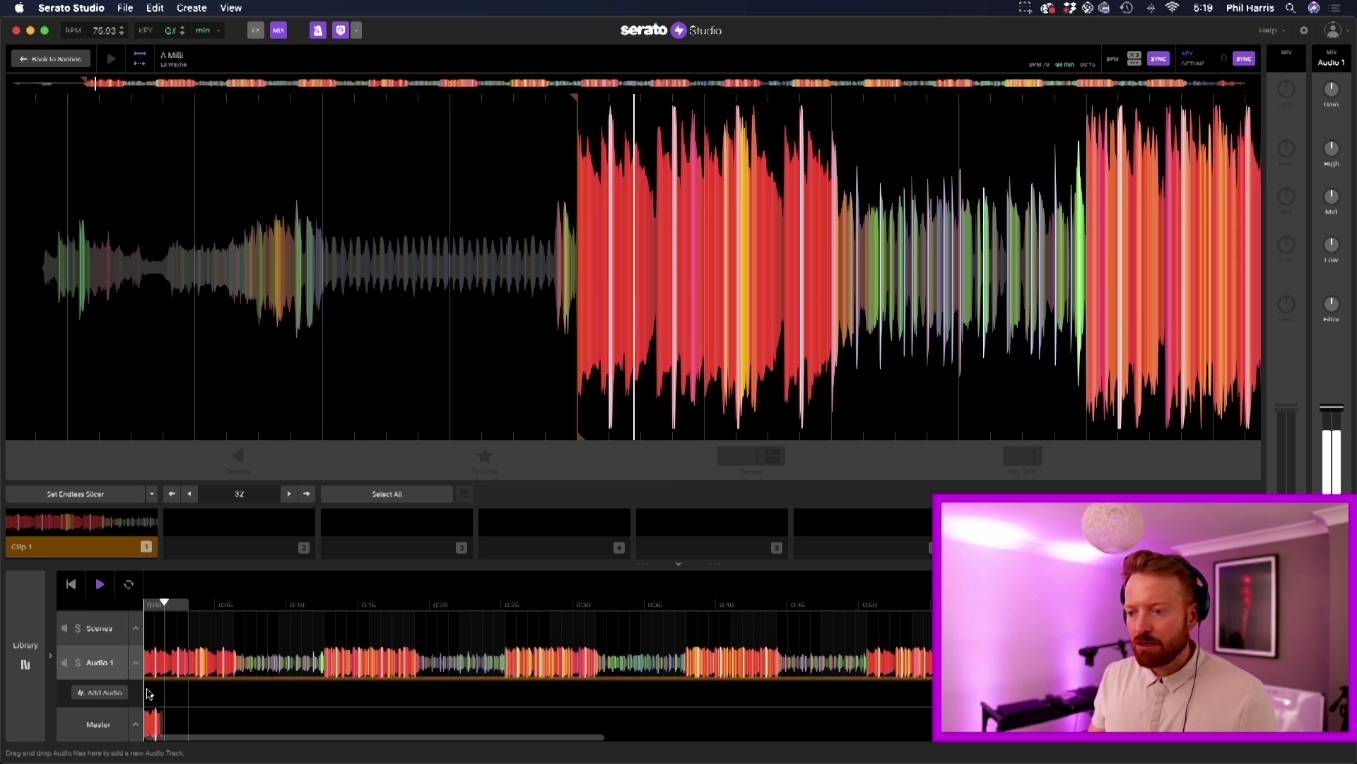
{"action": "key", "text": "space"}
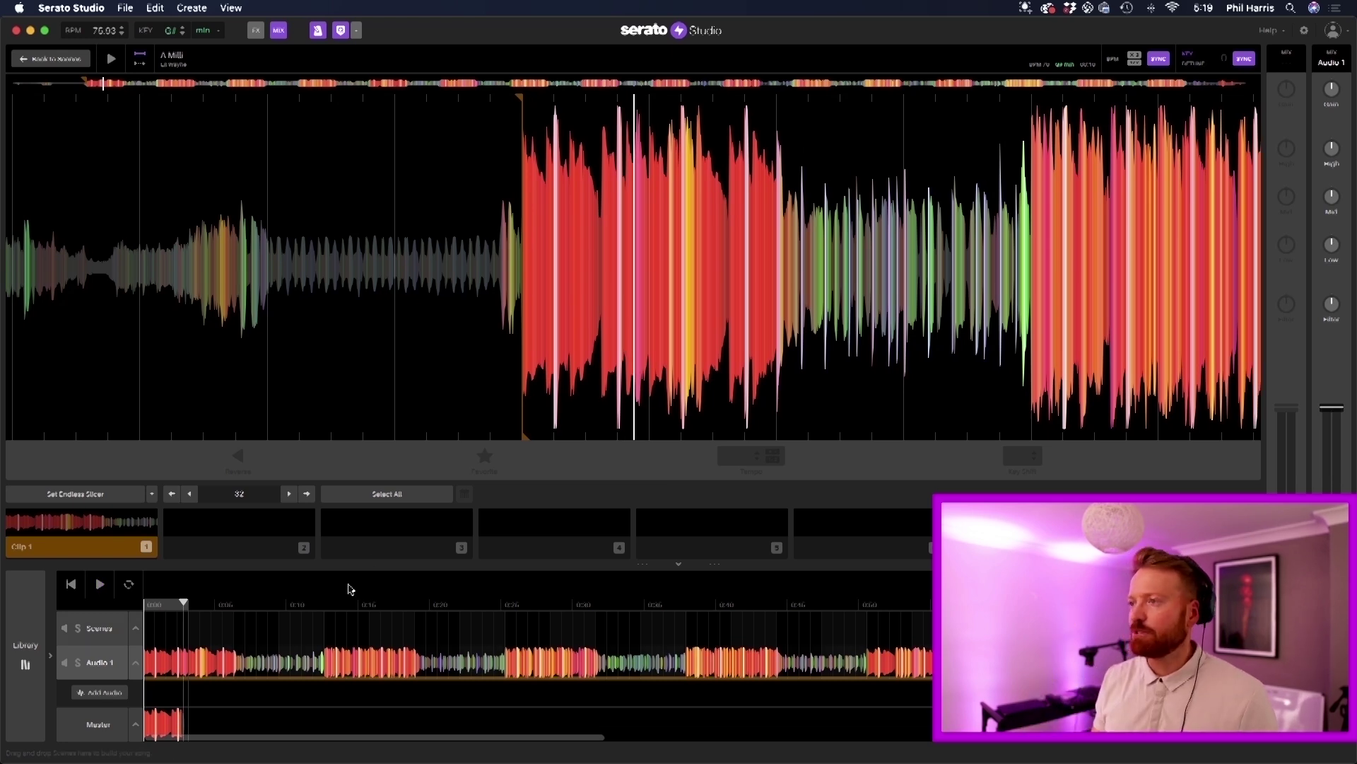
- Return to the scenes and clear the kick and snare rows of the hip hop 160 deck
{"action": "left_click", "coordinate": [56, 59]}
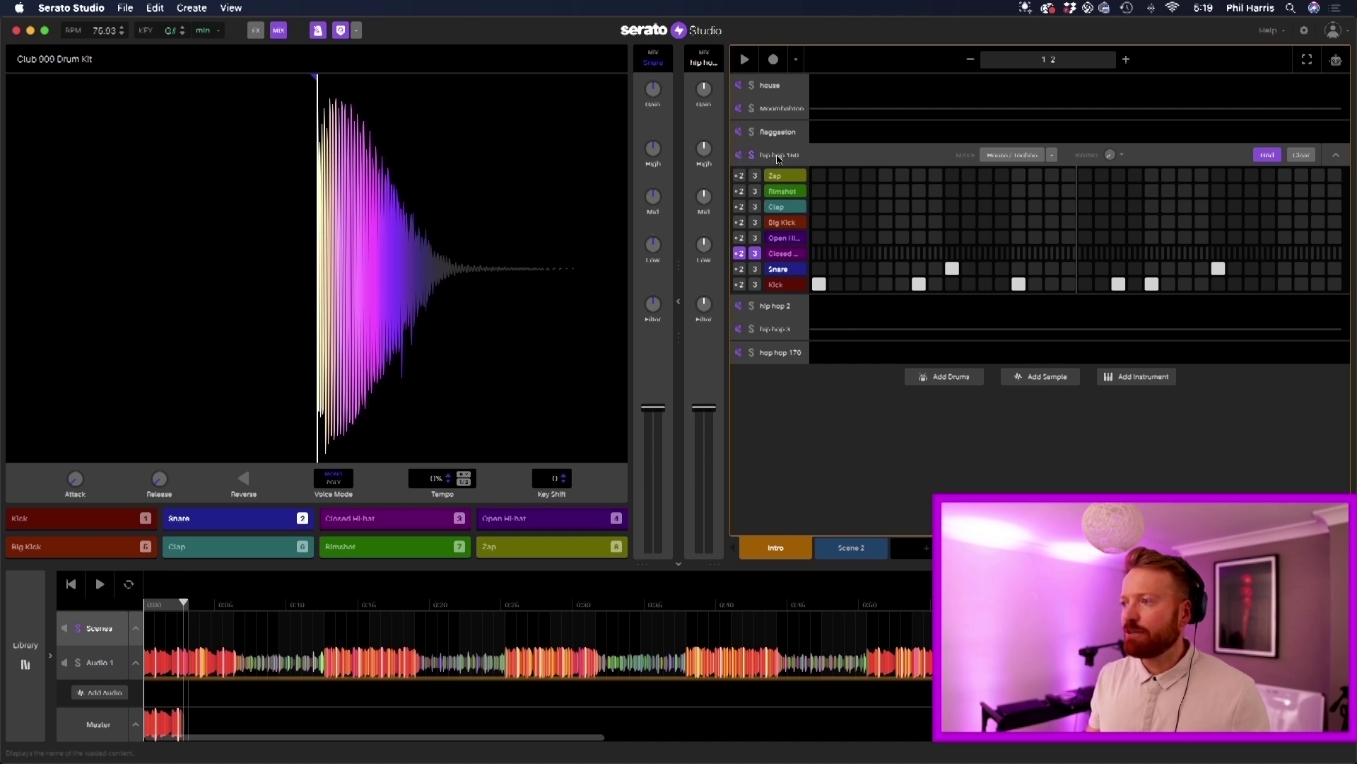
{"action": "key", "text": "space"}
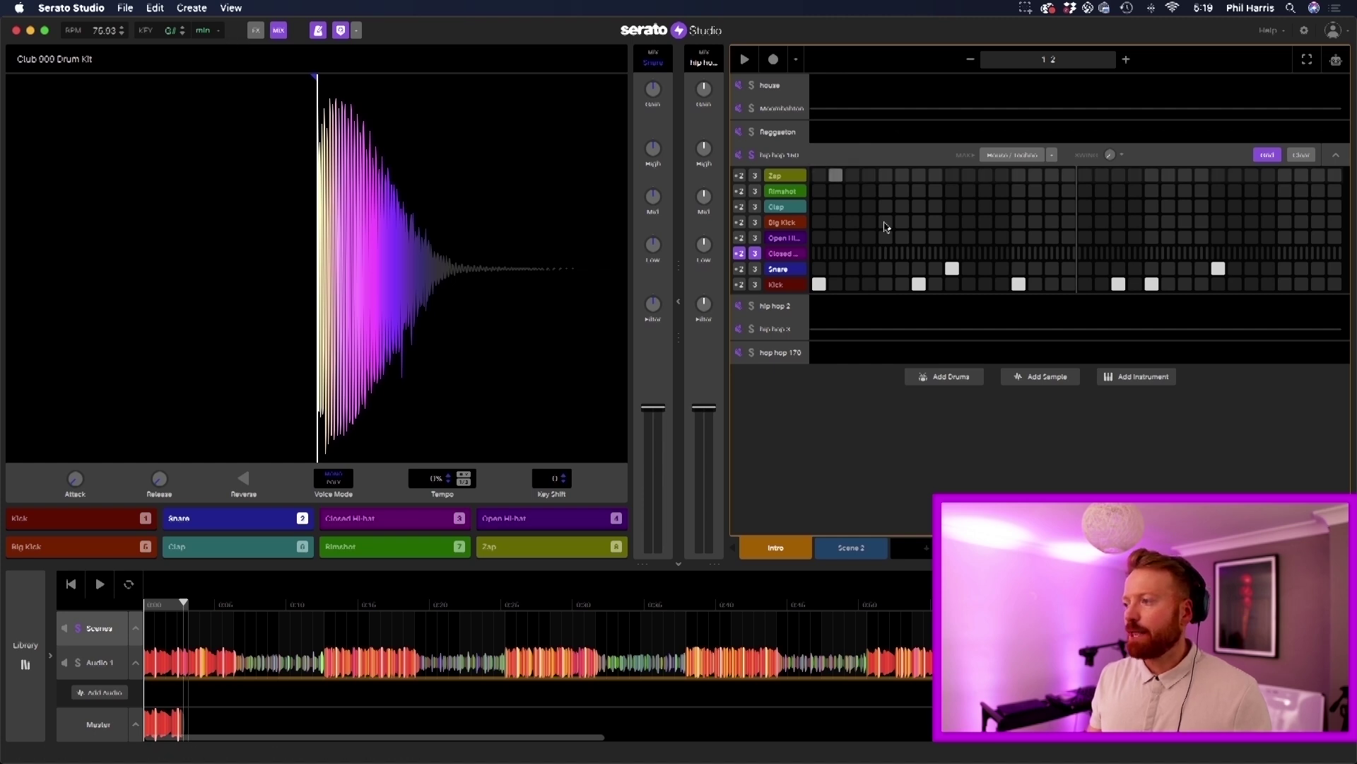
{"action": "left_click_drag", "start_coordinate": [822, 285], "coordinate": [1201, 289]}
{"action": "left_click_drag", "start_coordinate": [951, 269], "coordinate": [1246, 277]}
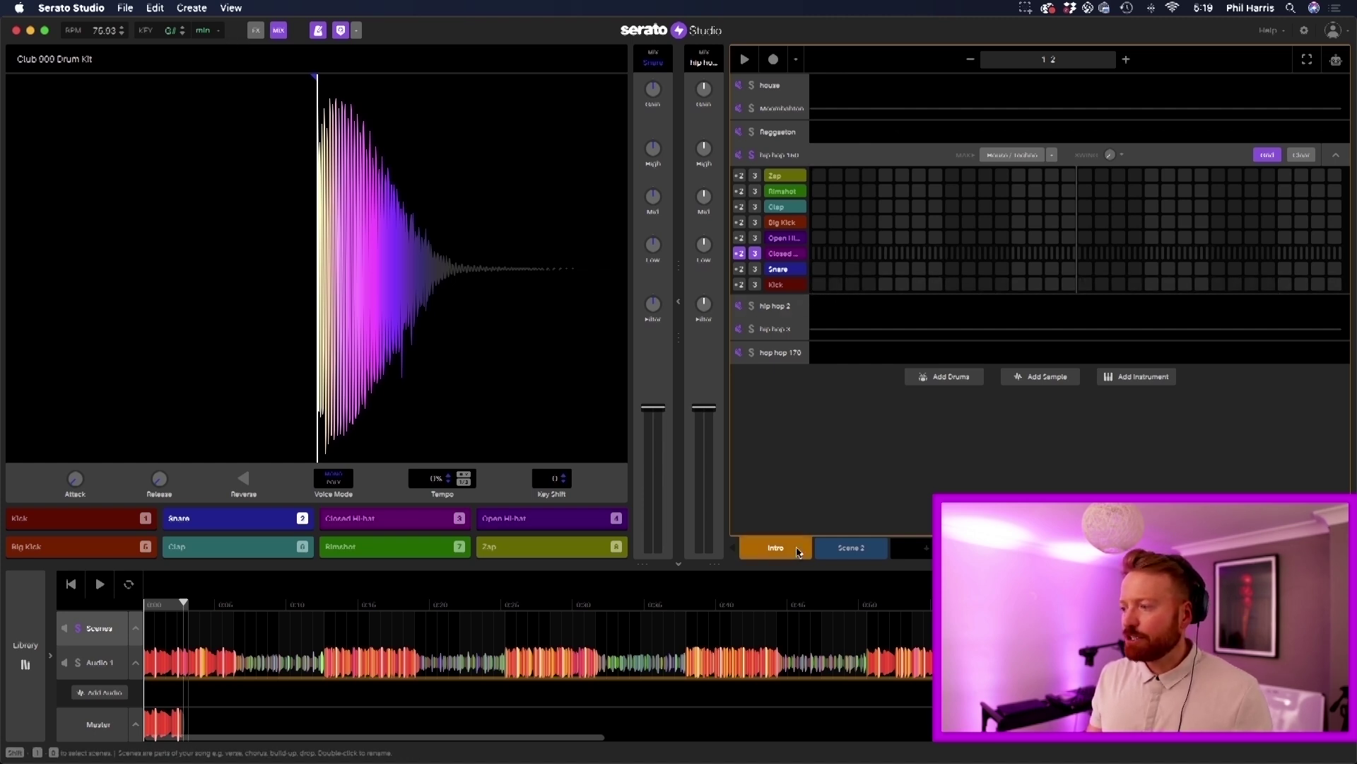
- Place the Intro scene at the start of the song timeline and turn off solo on the Scenes track during playback
{"action": "left_click_drag", "start_coordinate": [761, 549], "coordinate": [182, 622]}
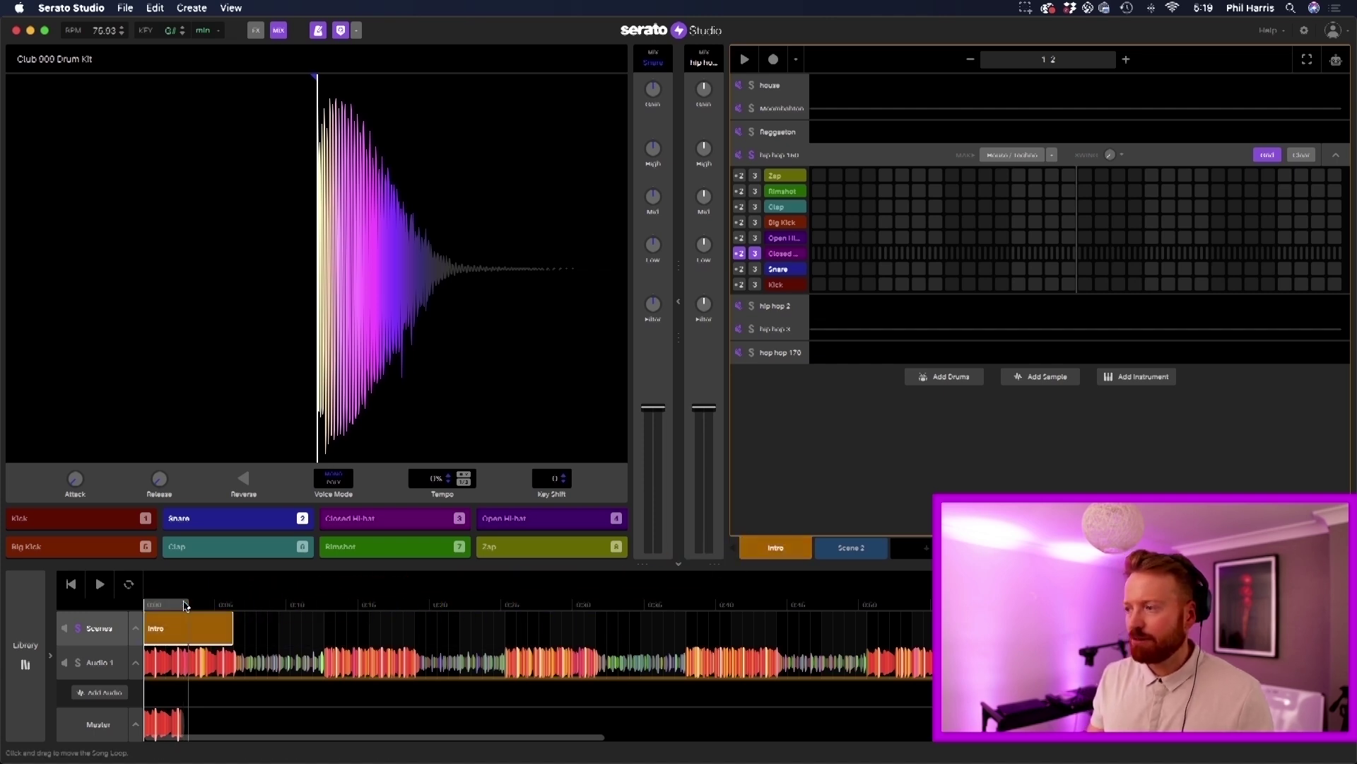
{"action": "left_click", "coordinate": [150, 670]}
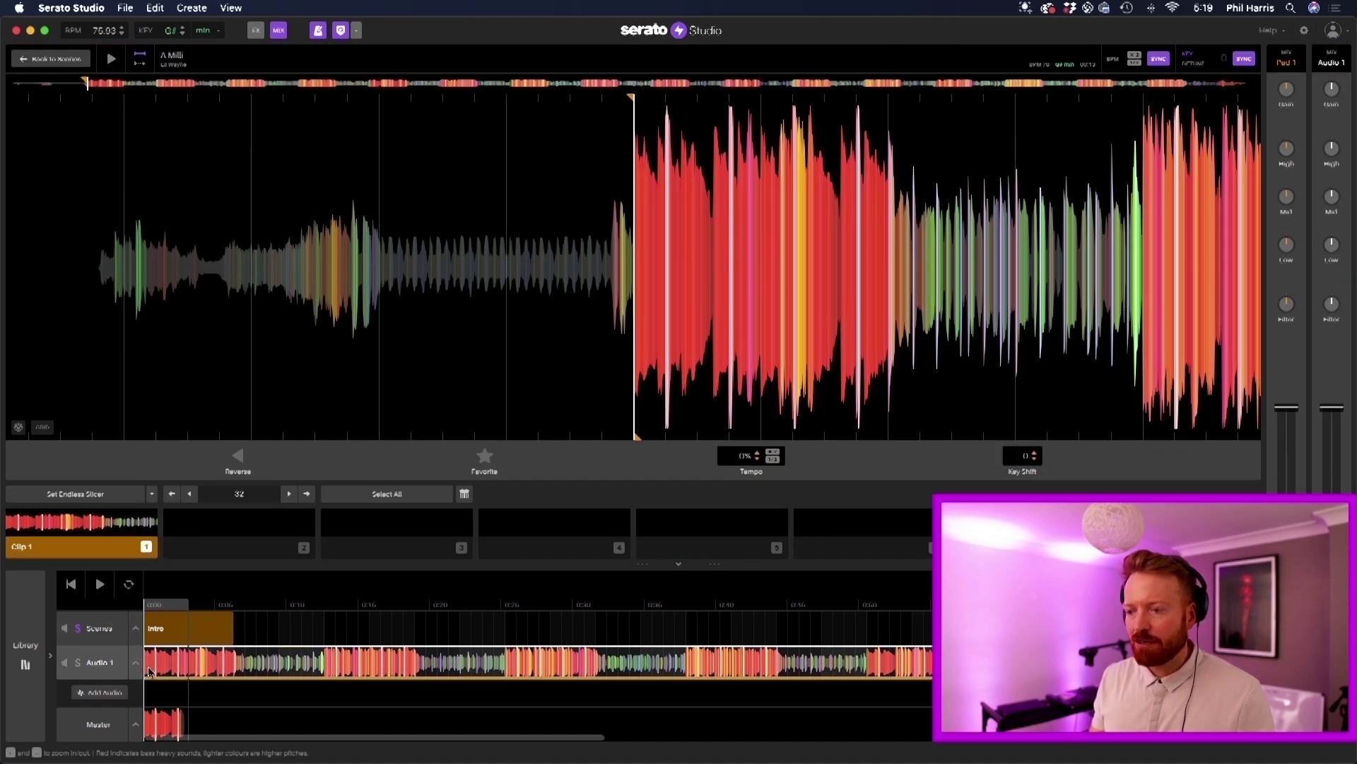
{"action": "left_click", "coordinate": [76, 631]}
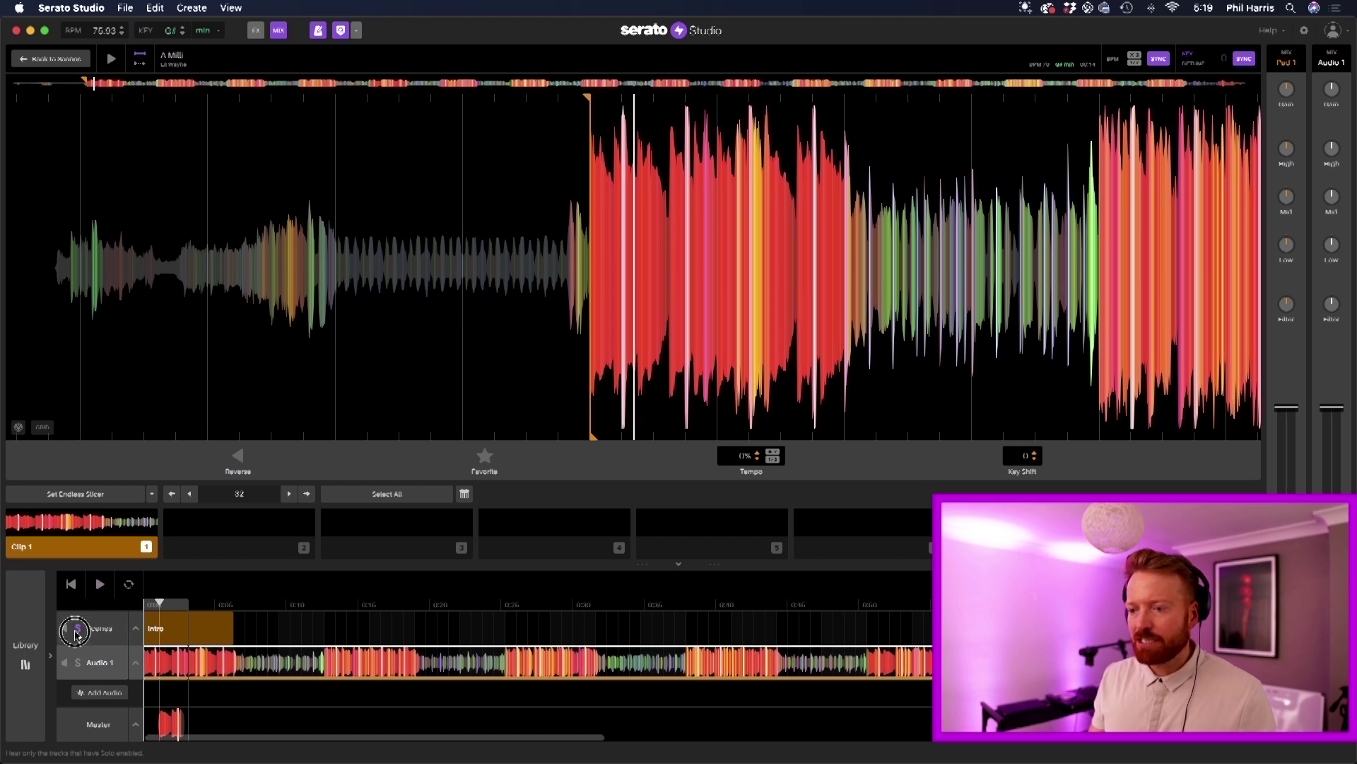
{"action": "key", "text": "space"}
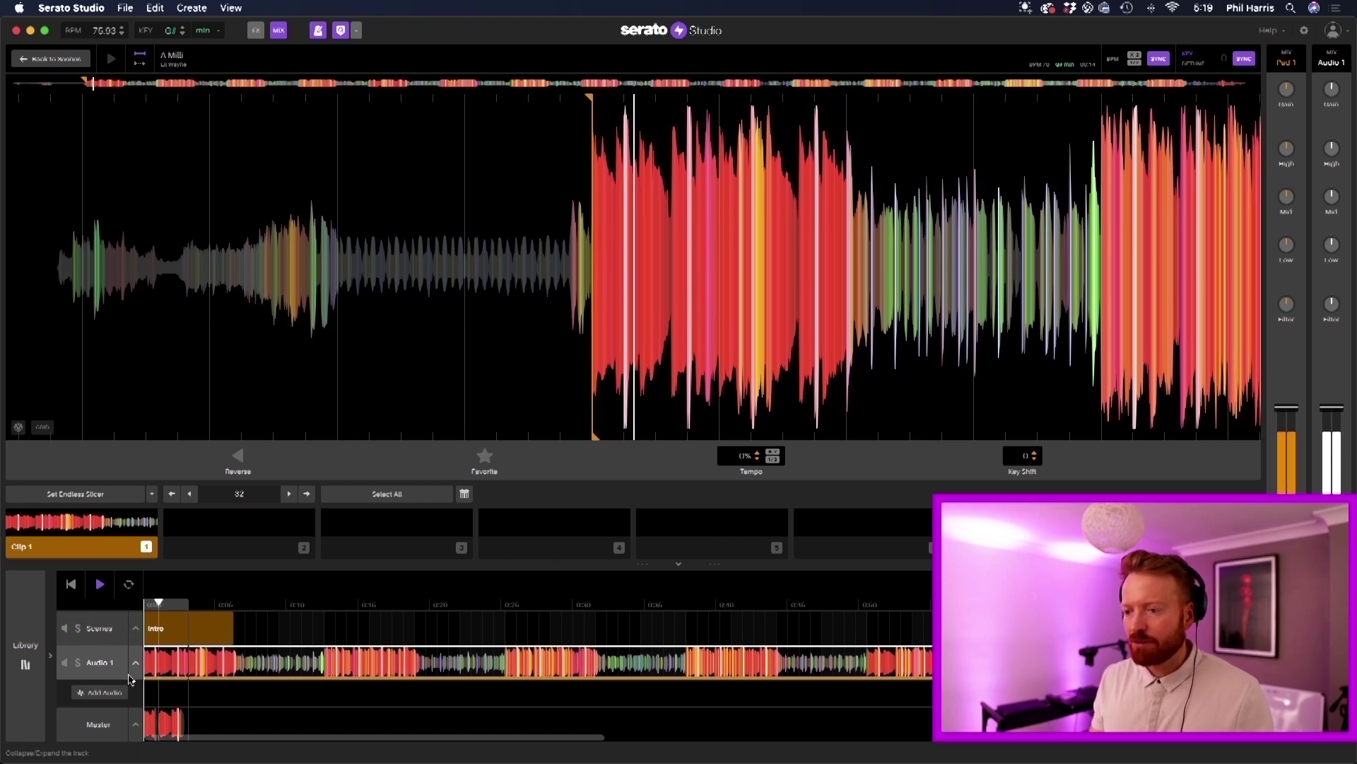
- Return to the scenes, add kicks on steps 1, 4 and 7 and a clap on step 5 of the hip hop 160 deck, and preview them
{"action": "left_click", "coordinate": [49, 59]}
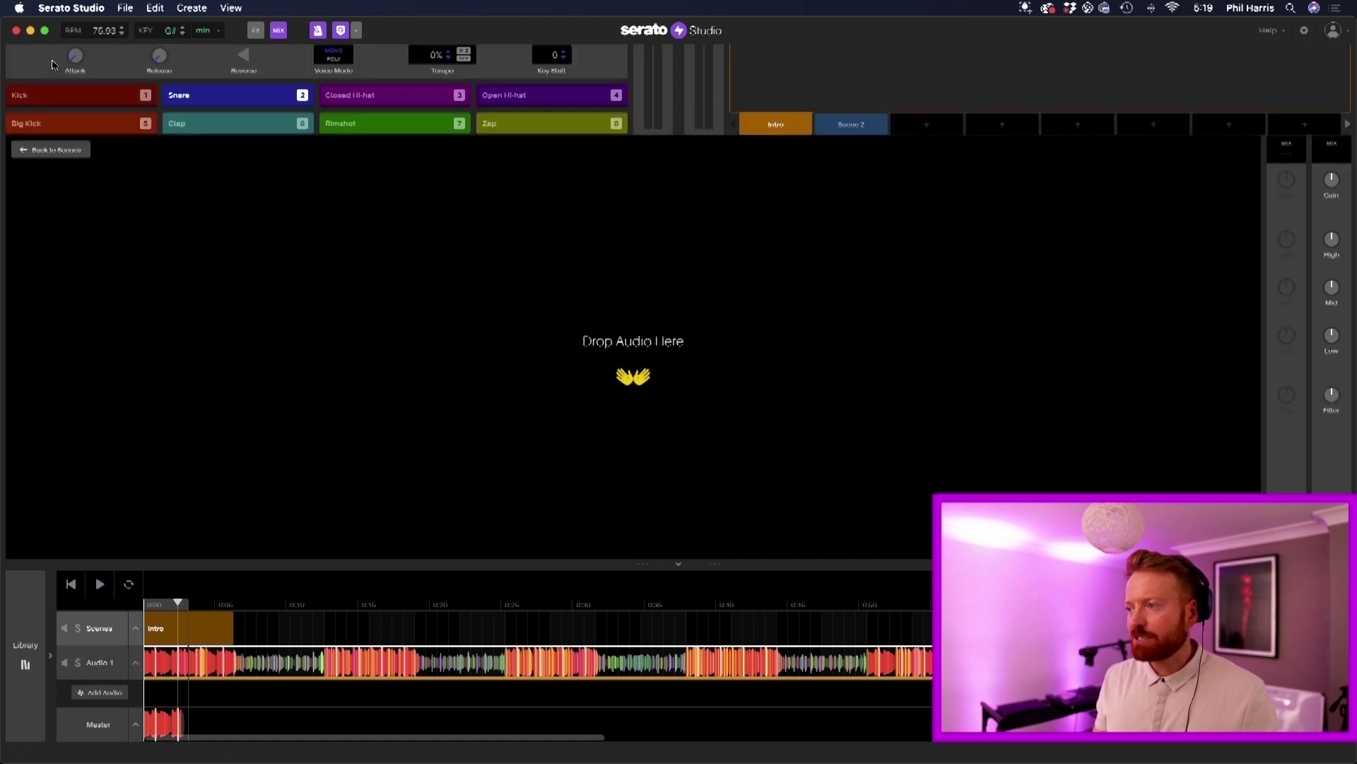
{"action": "left_click", "coordinate": [819, 284]}
{"action": "key", "text": "space"}
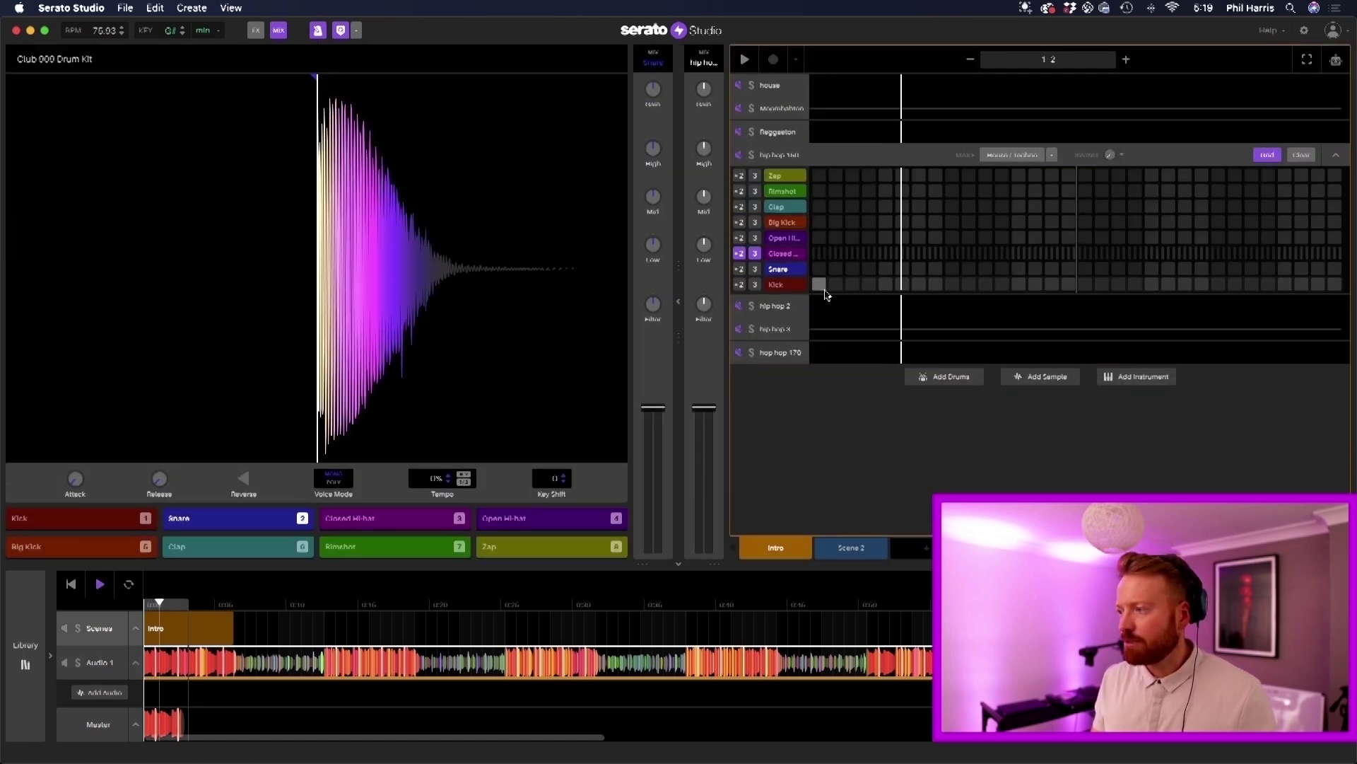
{"action": "key", "text": "space"}
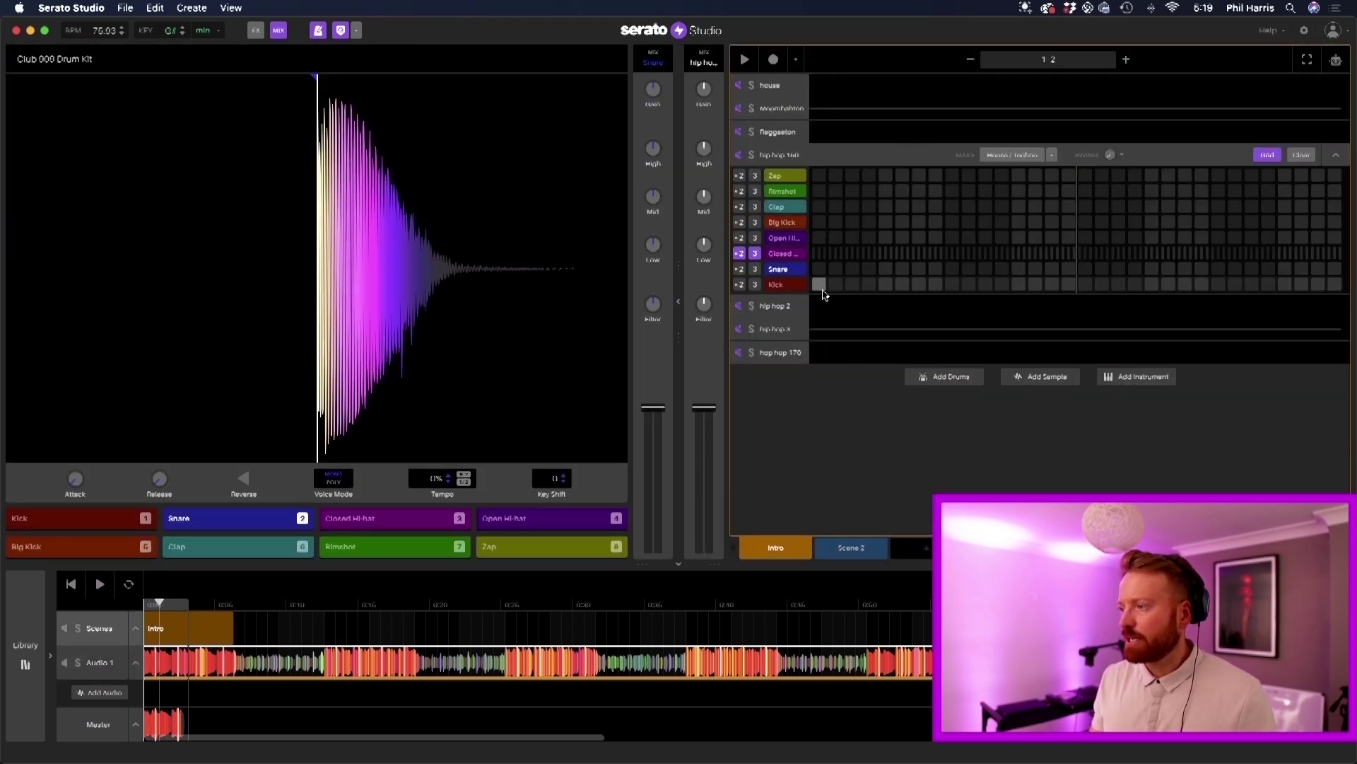
{"action": "left_click", "coordinate": [865, 286]}
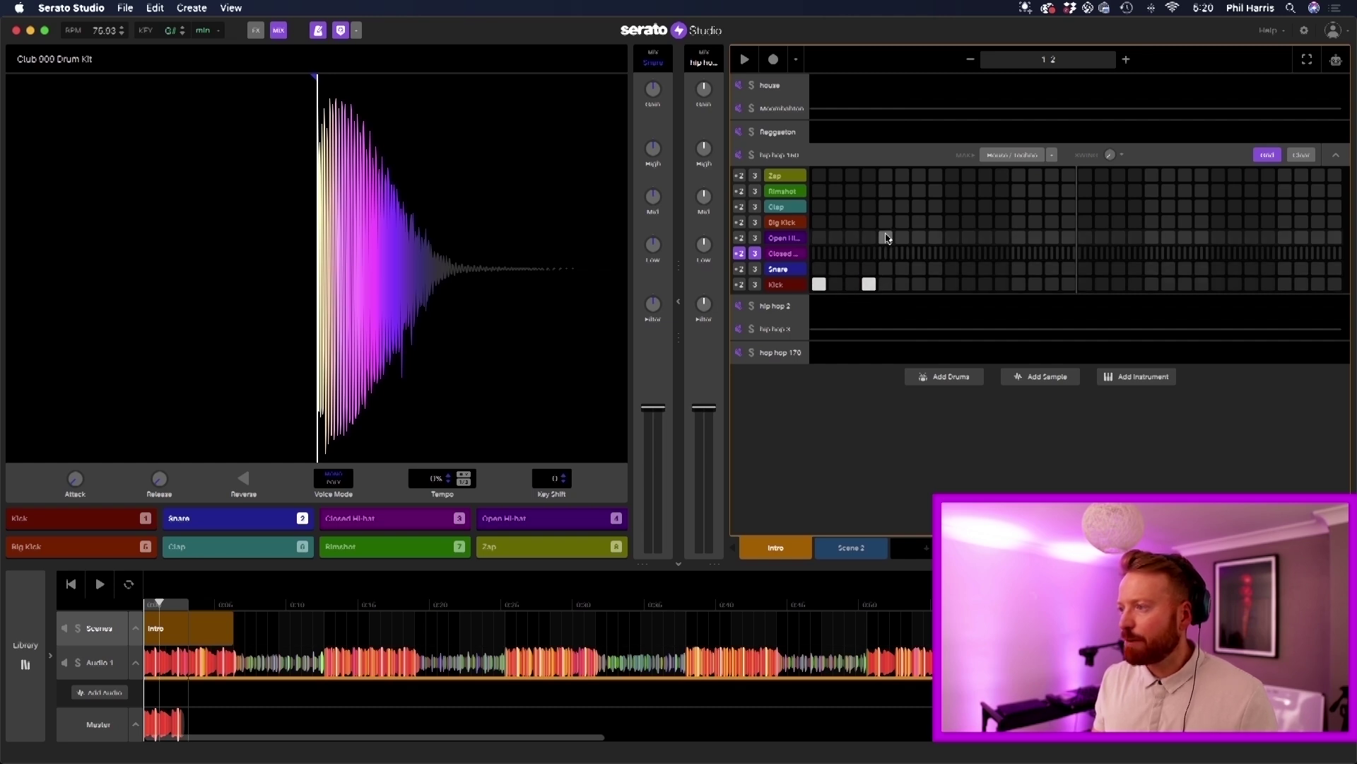
{"action": "left_click", "coordinate": [918, 284]}
{"action": "key", "text": "space"}
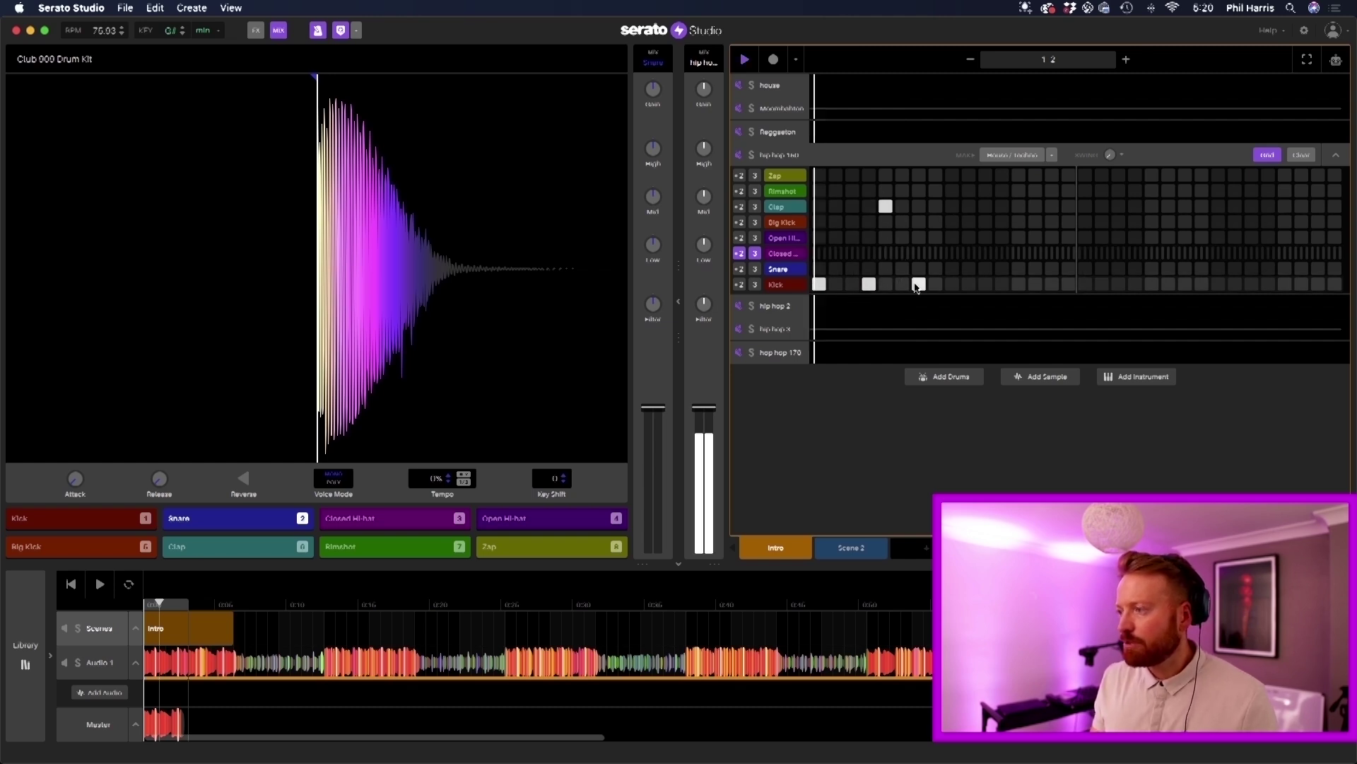
{"action": "key", "text": "space"}
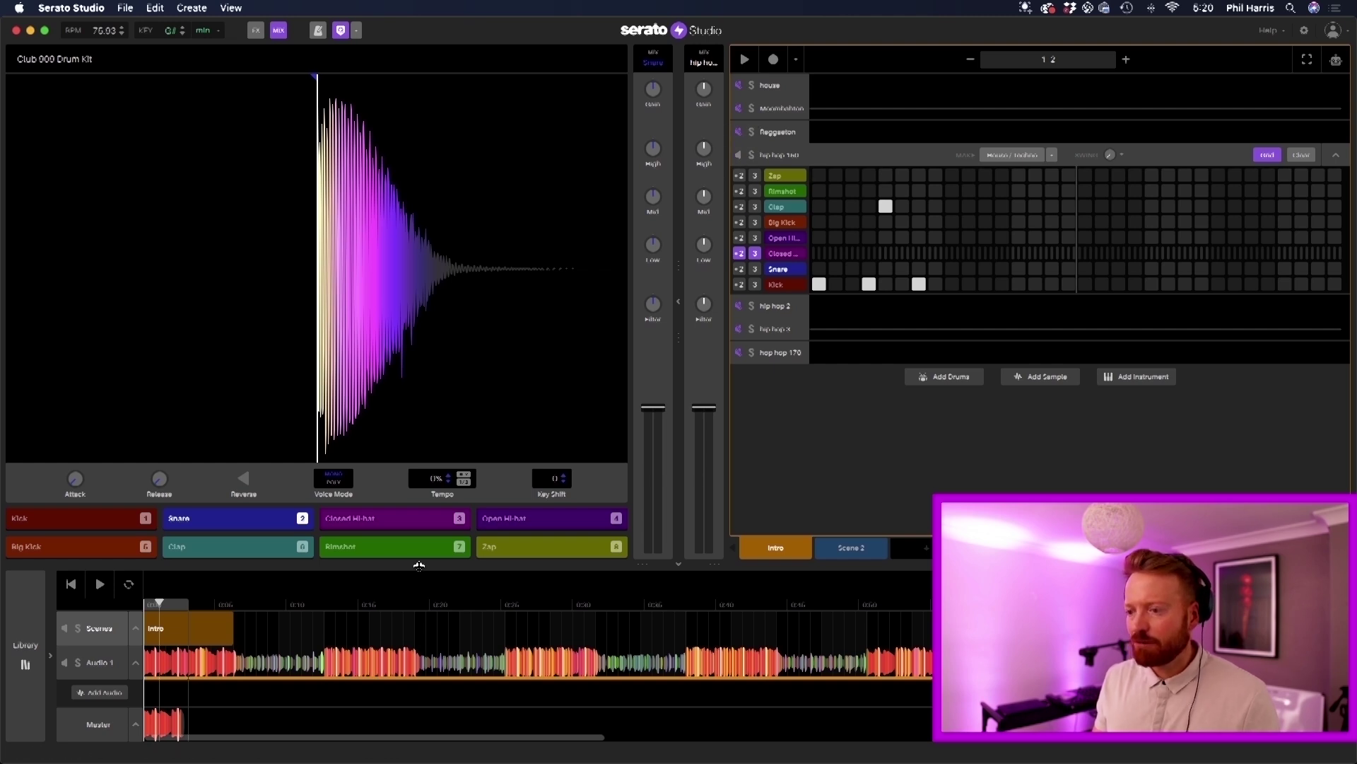
- Replay the start of the song for reference, add a kick on step 11 and a clap on step 13, and preview the bar
{"action": "left_click", "coordinate": [151, 692]}
{"action": "key", "text": "space"}
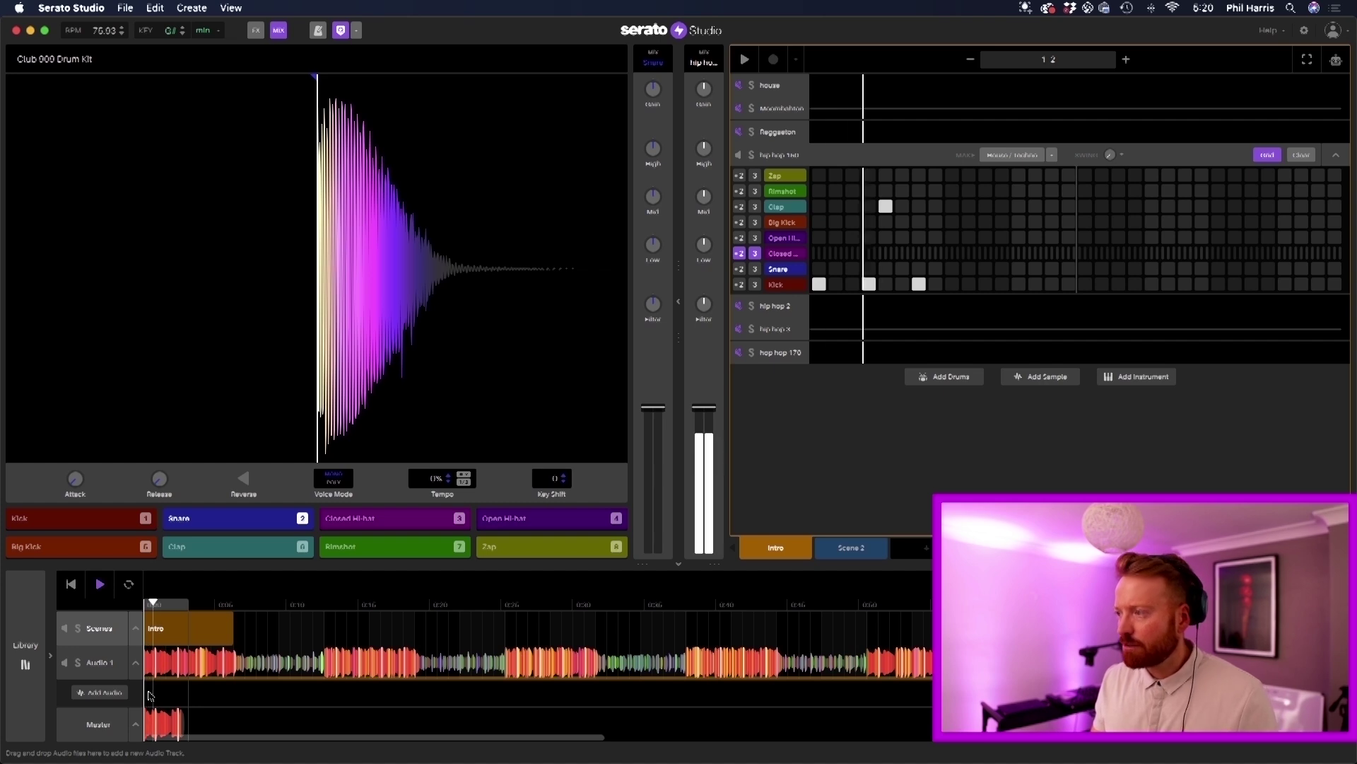
{"action": "key", "text": "space"}
{"action": "left_click", "coordinate": [985, 284]}
{"action": "left_click", "coordinate": [1018, 206]}
{"action": "key", "text": "space"}
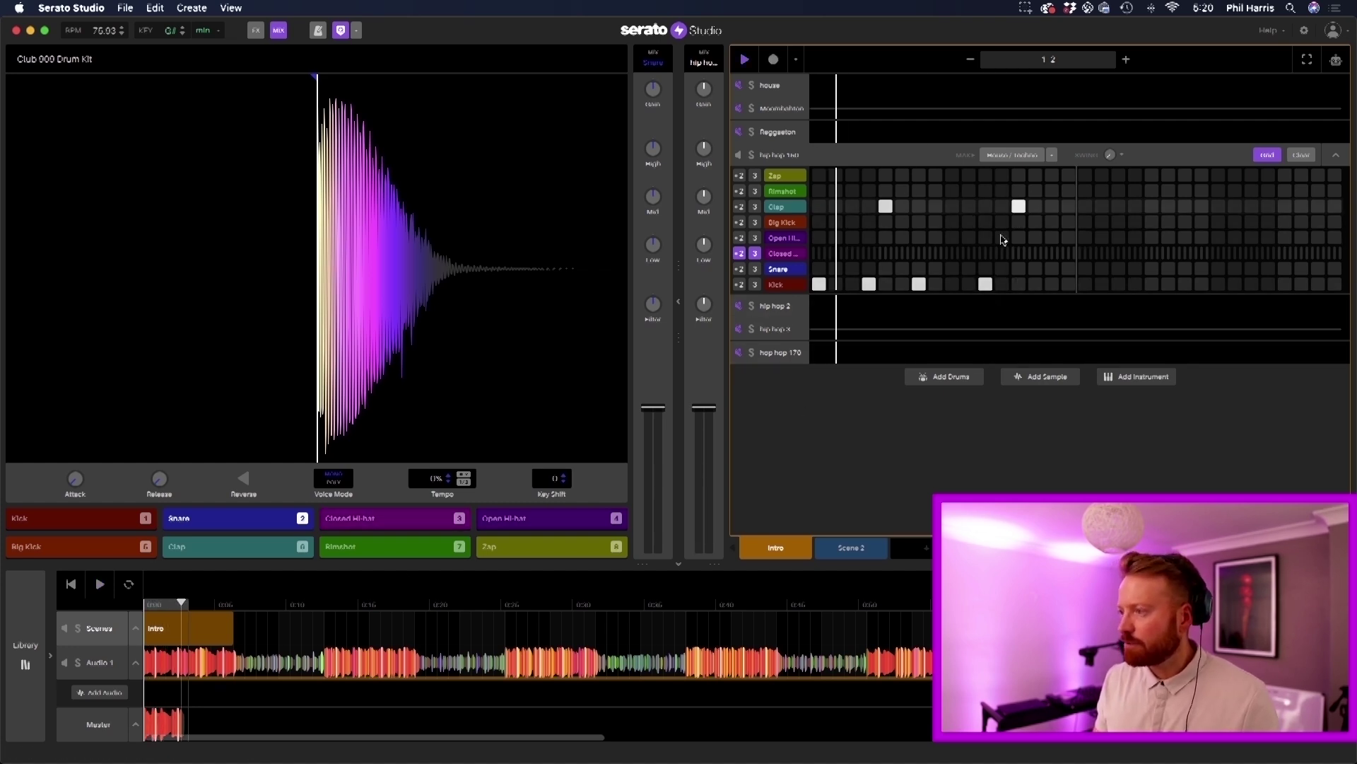
{"action": "key", "text": "space"}
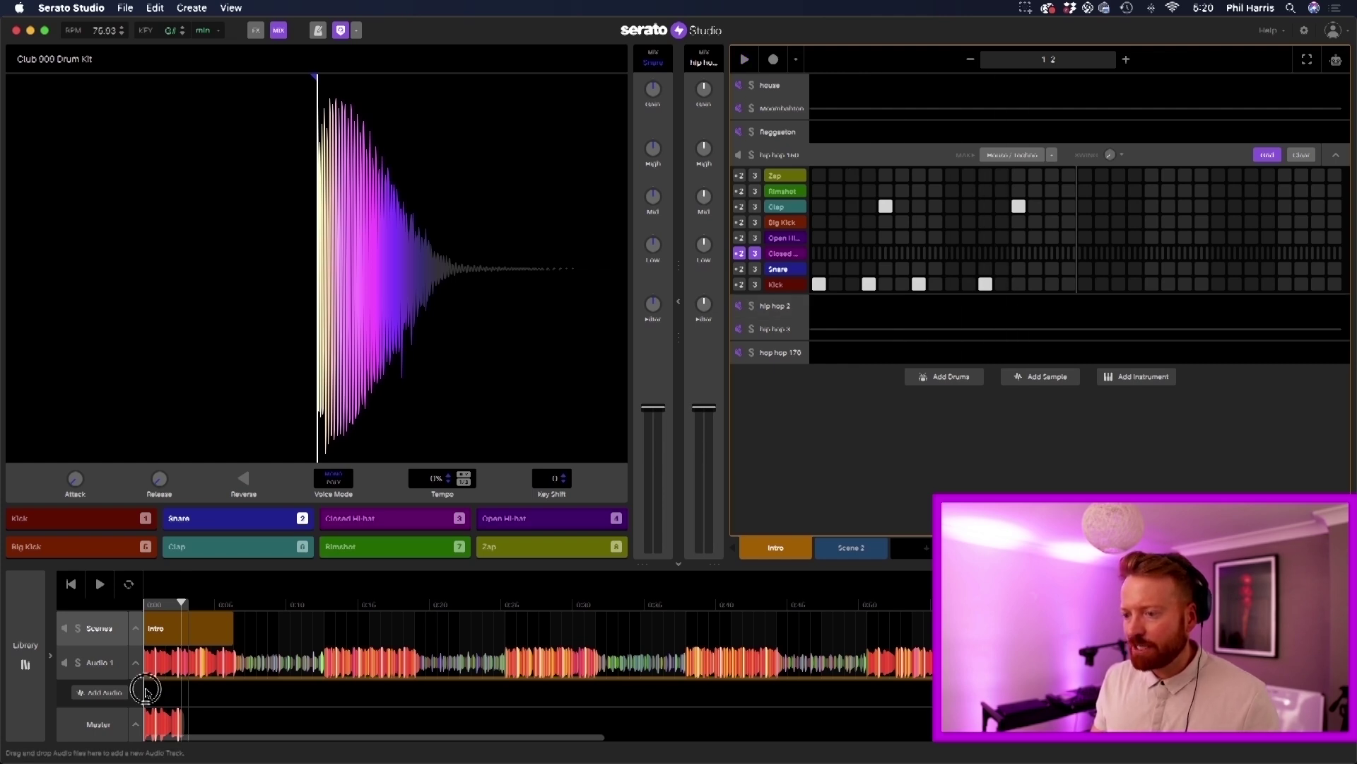
- Replay the song from its start and repeat the pattern in the second bar, with kicks on steps 17, 20, 23, 27 and claps on 21, 29
{"action": "left_click", "coordinate": [145, 690]}
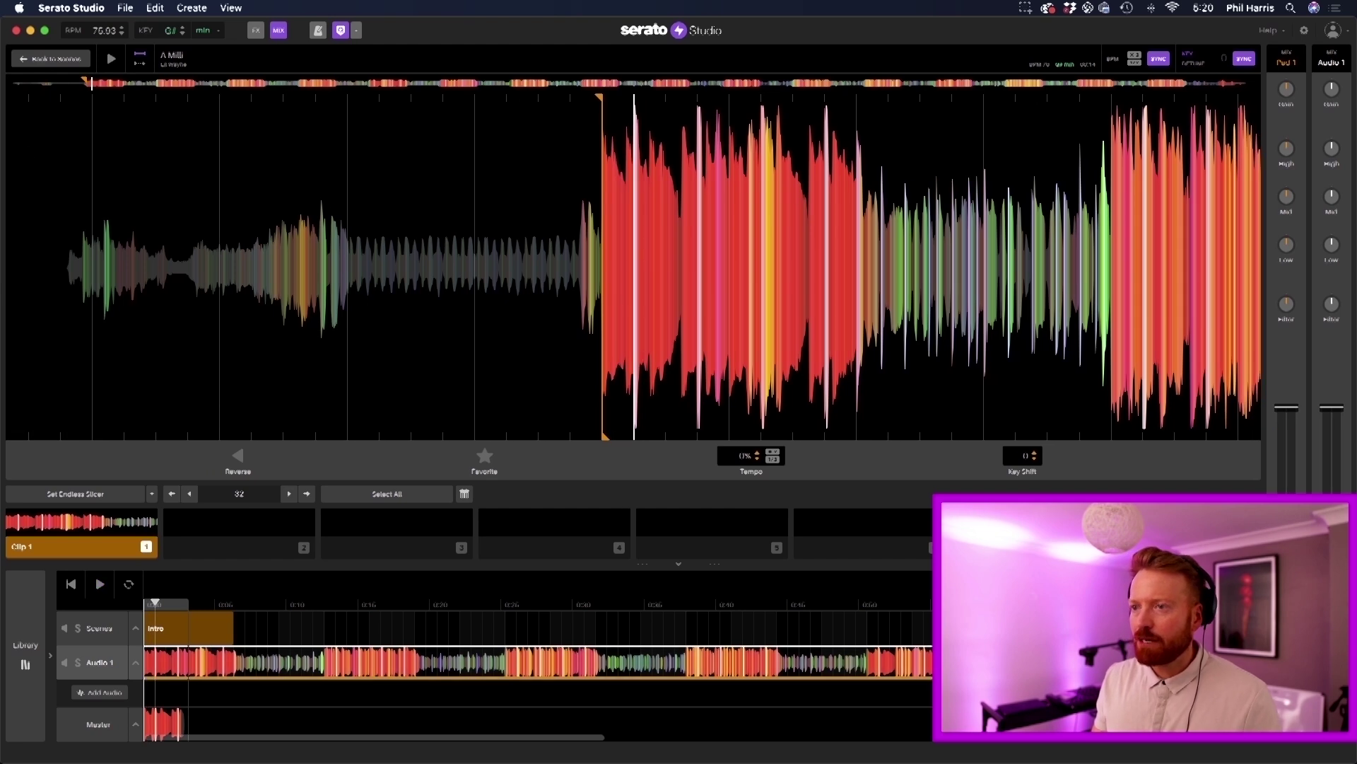
{"action": "left_click", "coordinate": [163, 631]}
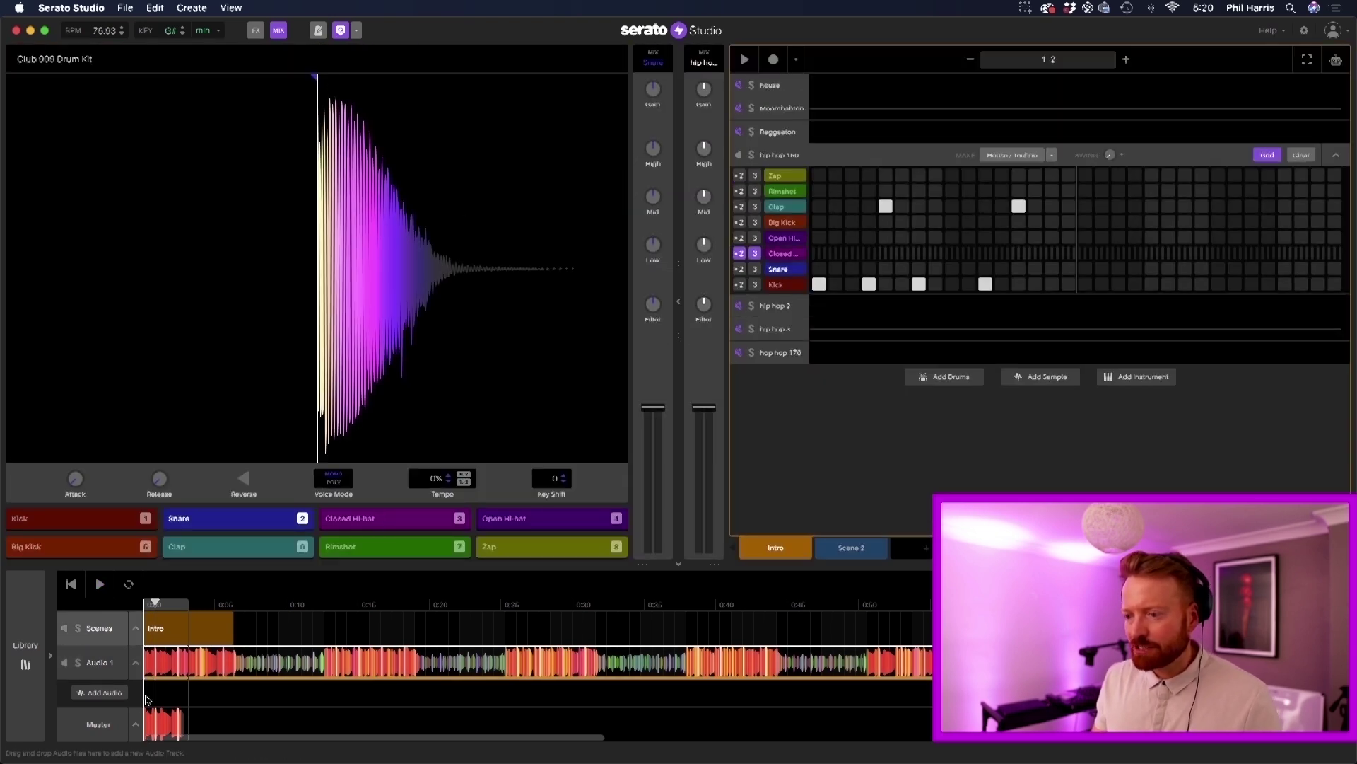
{"action": "key", "text": "space"}
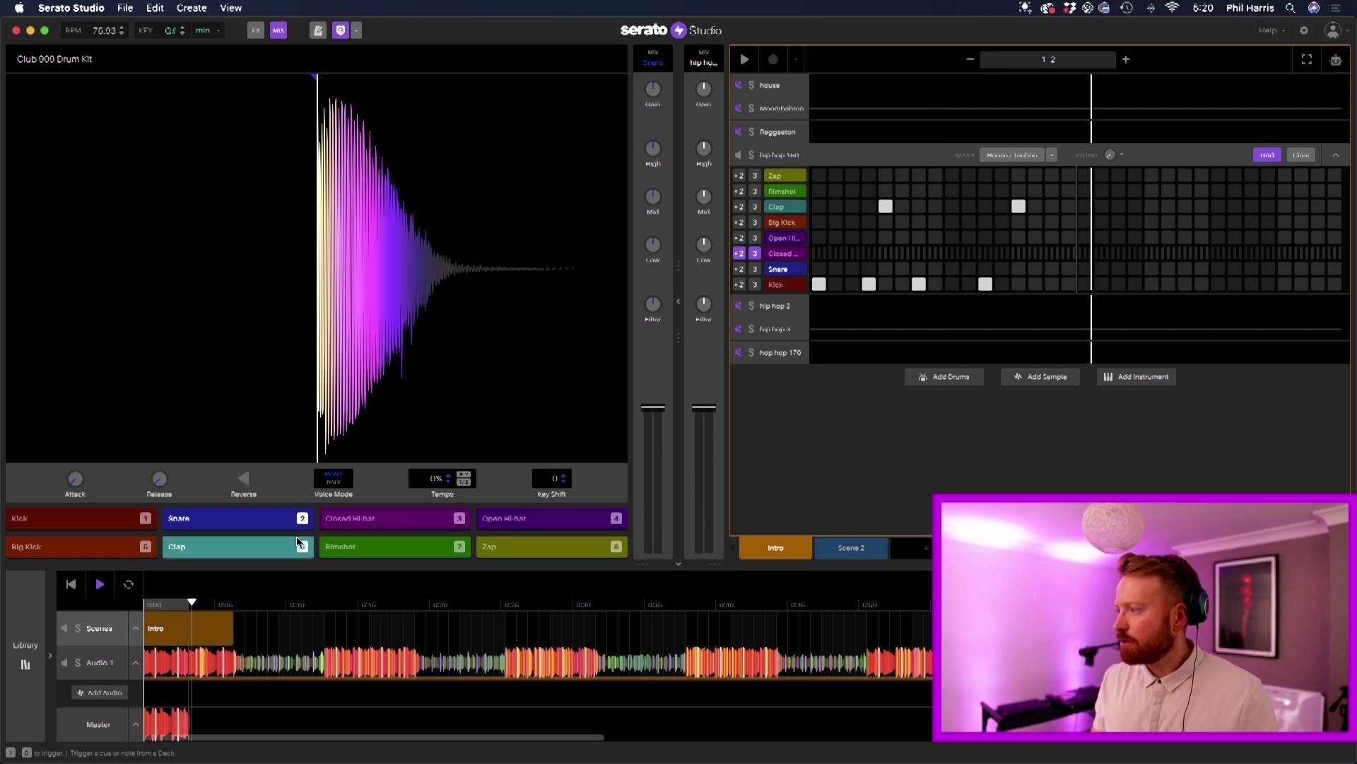
{"action": "key", "text": "space"}
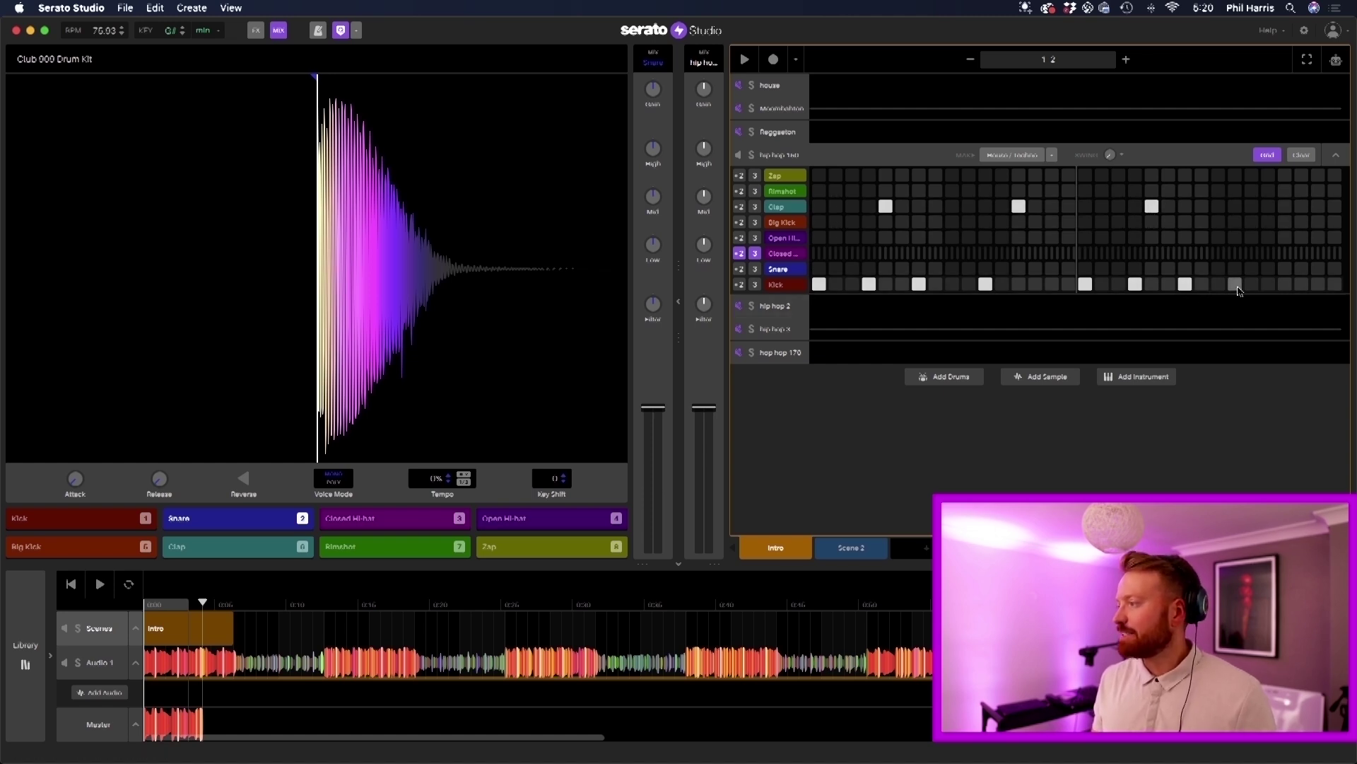
{"action": "left_click", "coordinate": [1284, 206]}
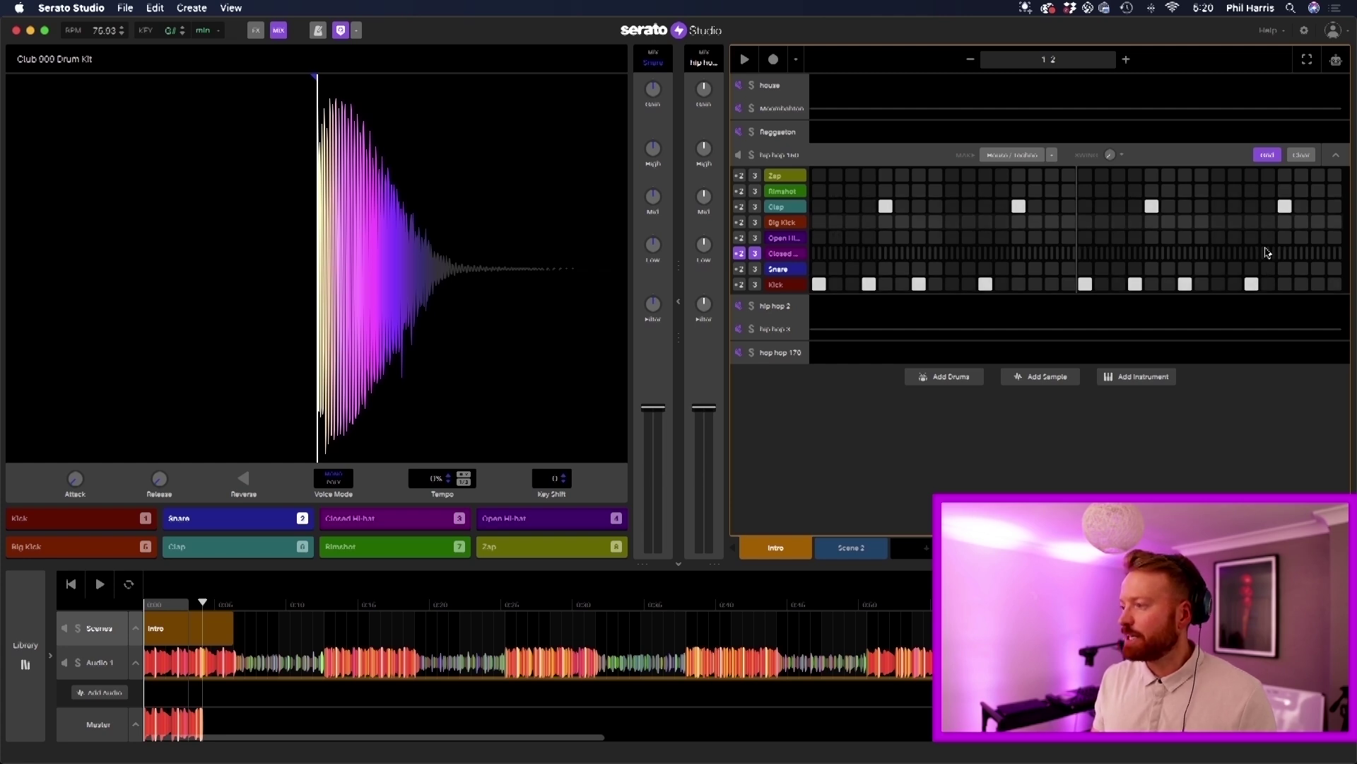
- Preview the two-bar pattern alone and play the song from the start to compare it with the A Milli track
{"action": "key", "text": "space"}
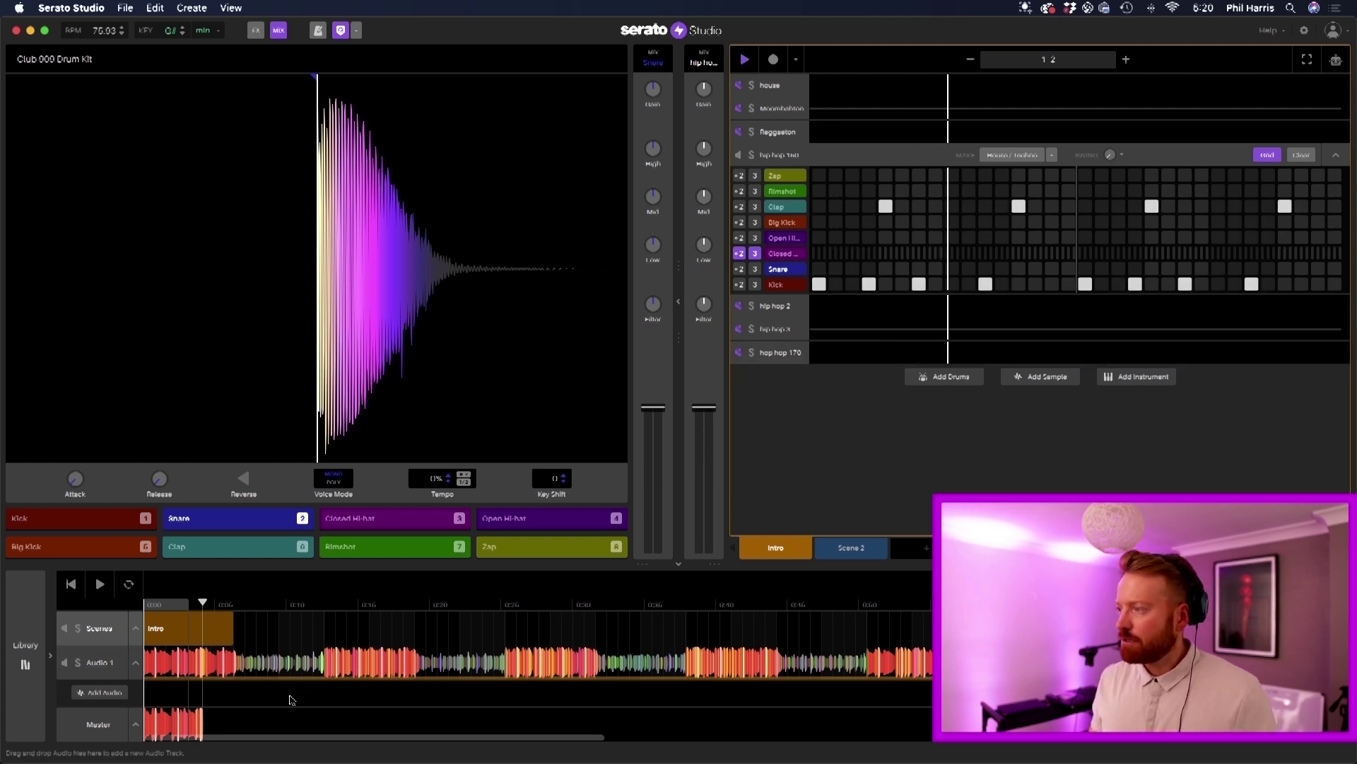
{"action": "key", "text": "space"}
{"action": "left_click", "coordinate": [152, 663]}
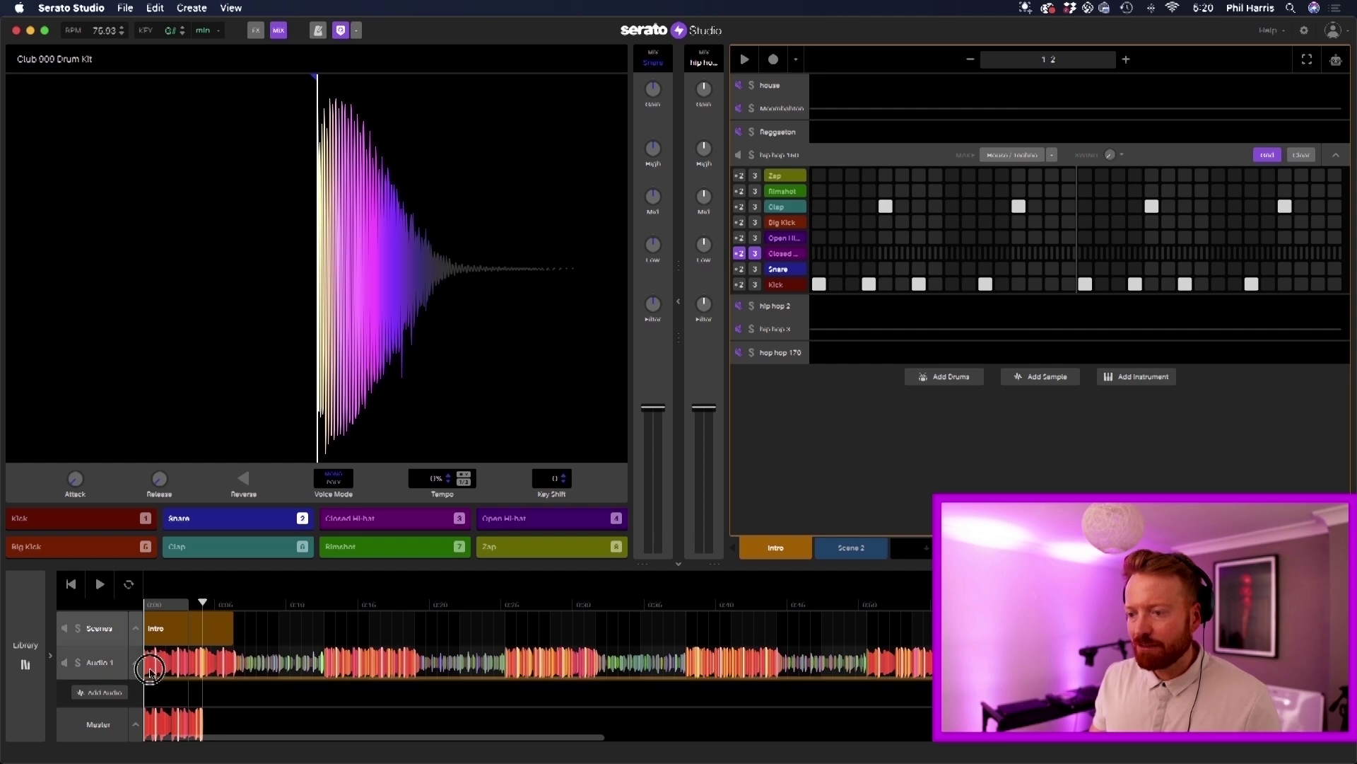
{"action": "left_click", "coordinate": [48, 63]}
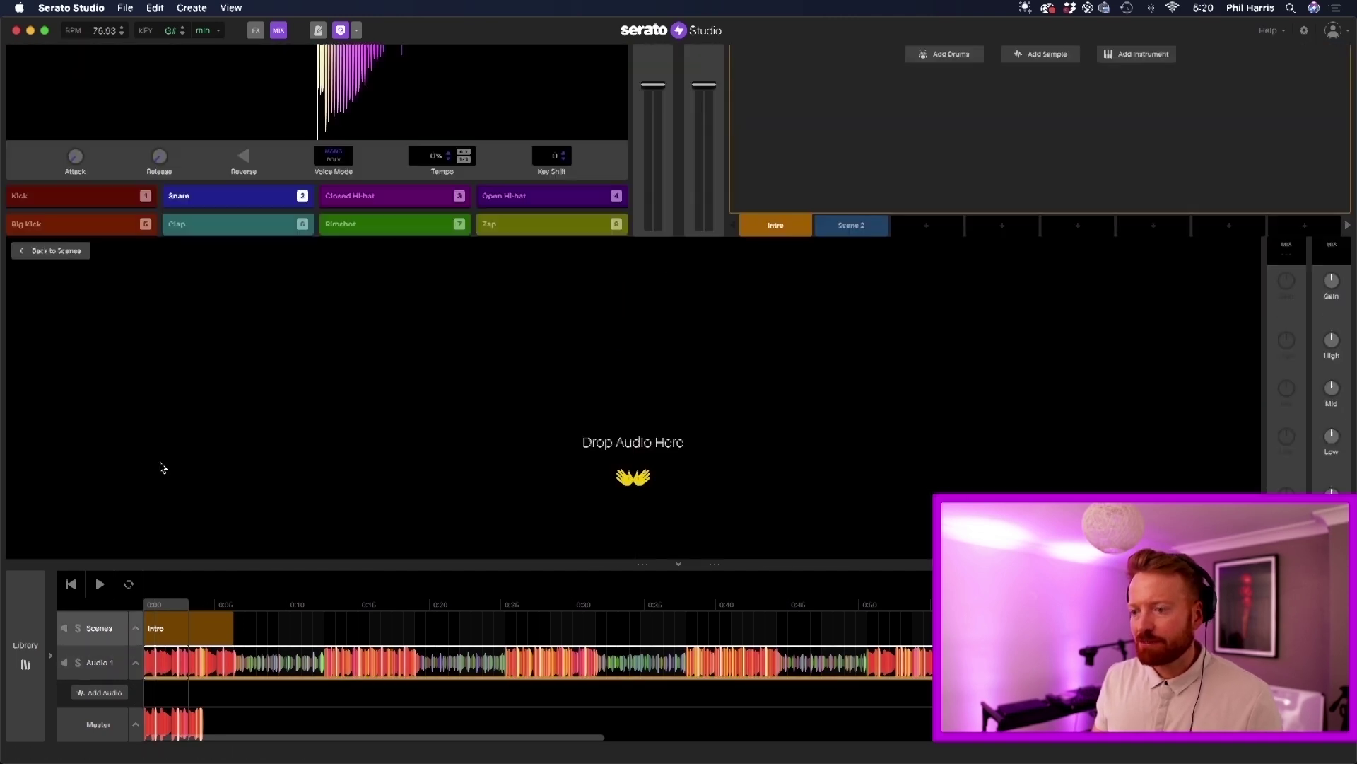
{"action": "key", "text": "space"}
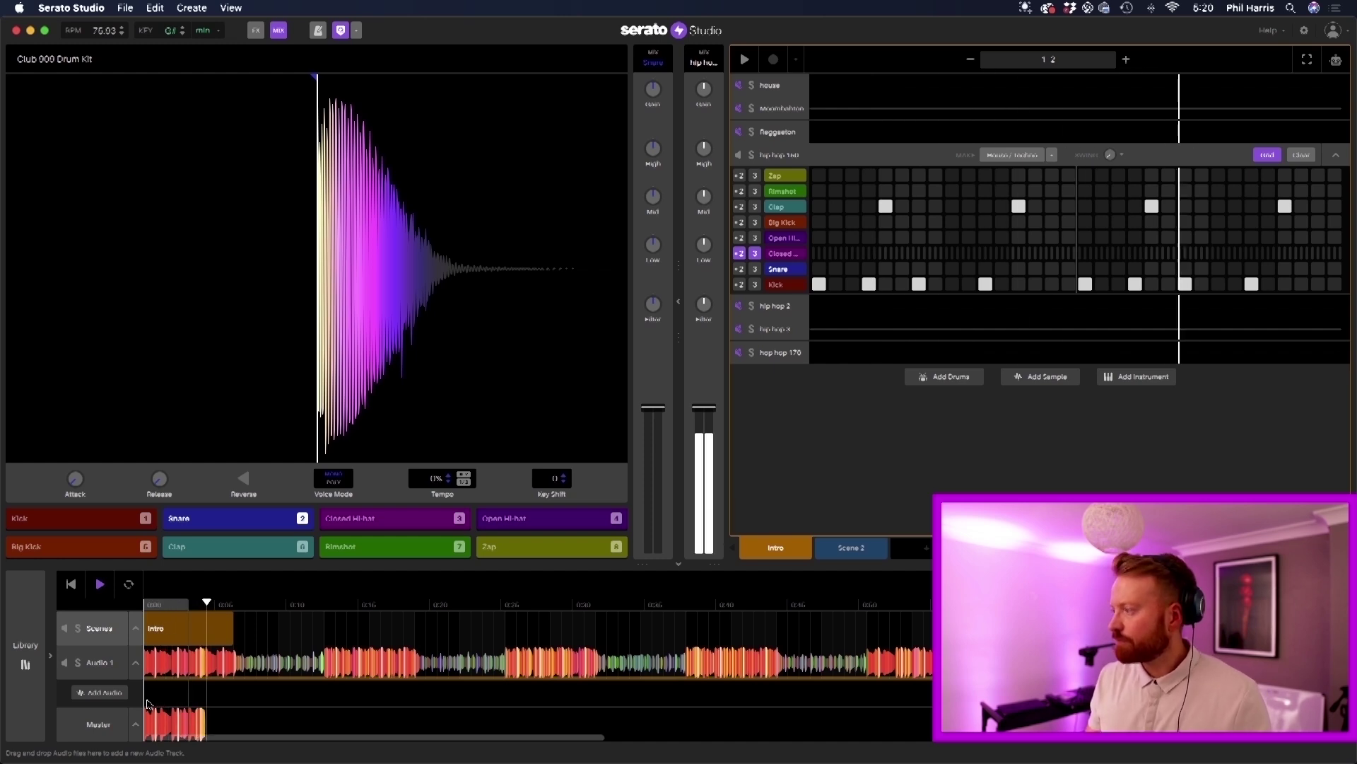
{"action": "key", "text": "space"}
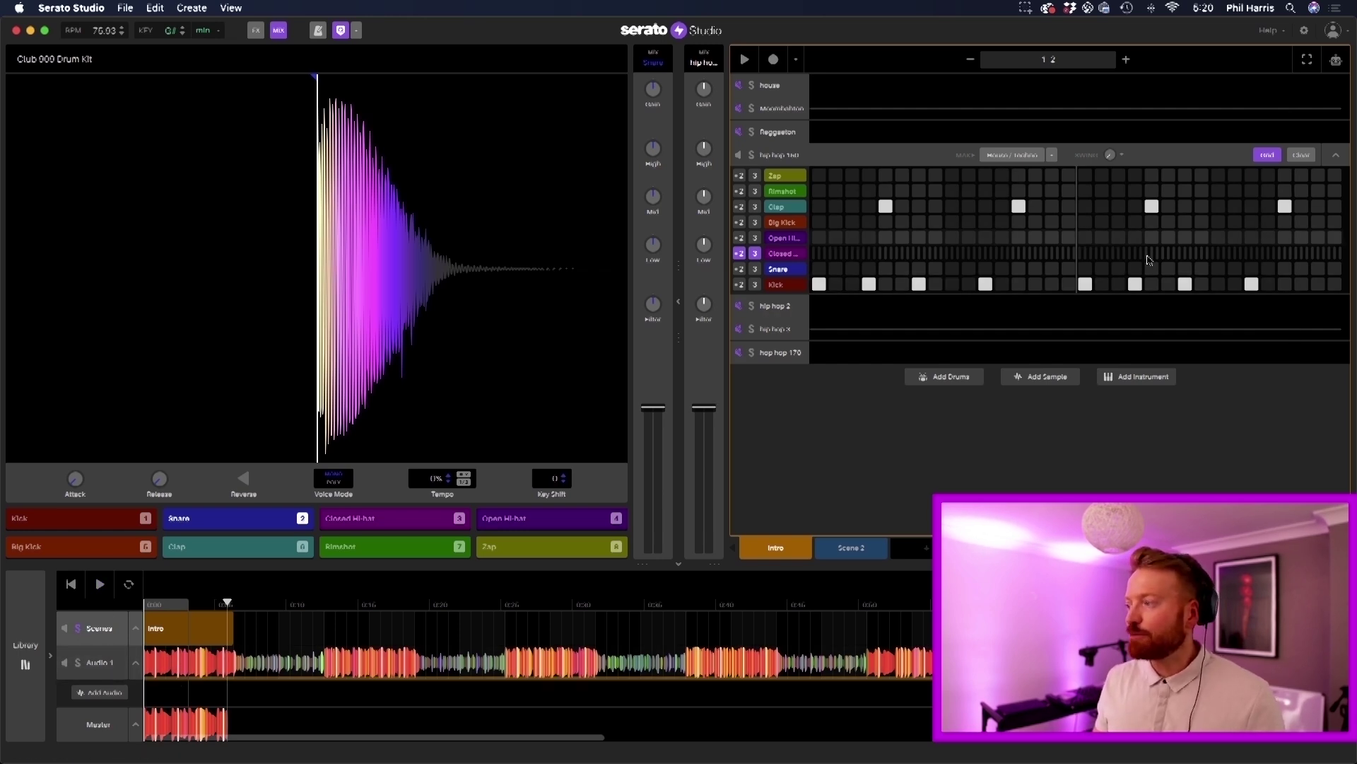
{"action": "key", "text": "space"}
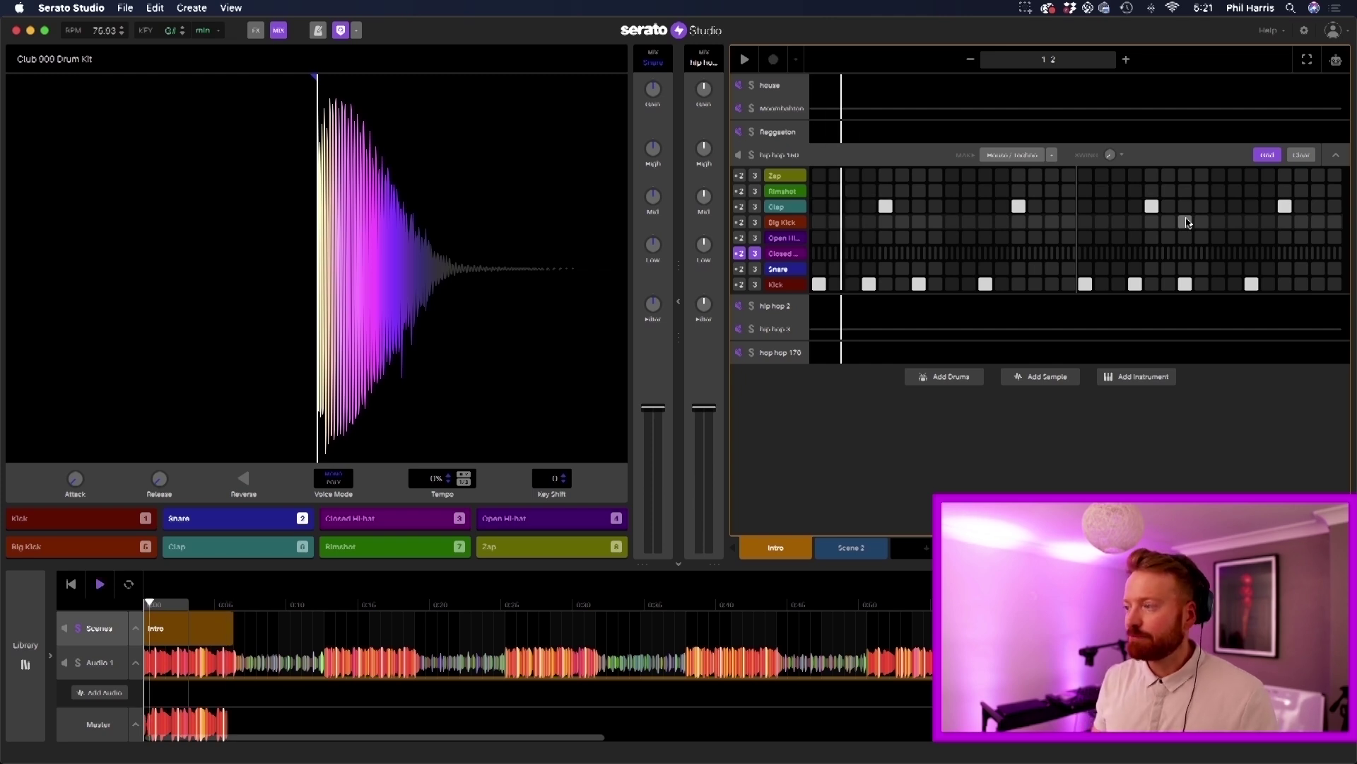